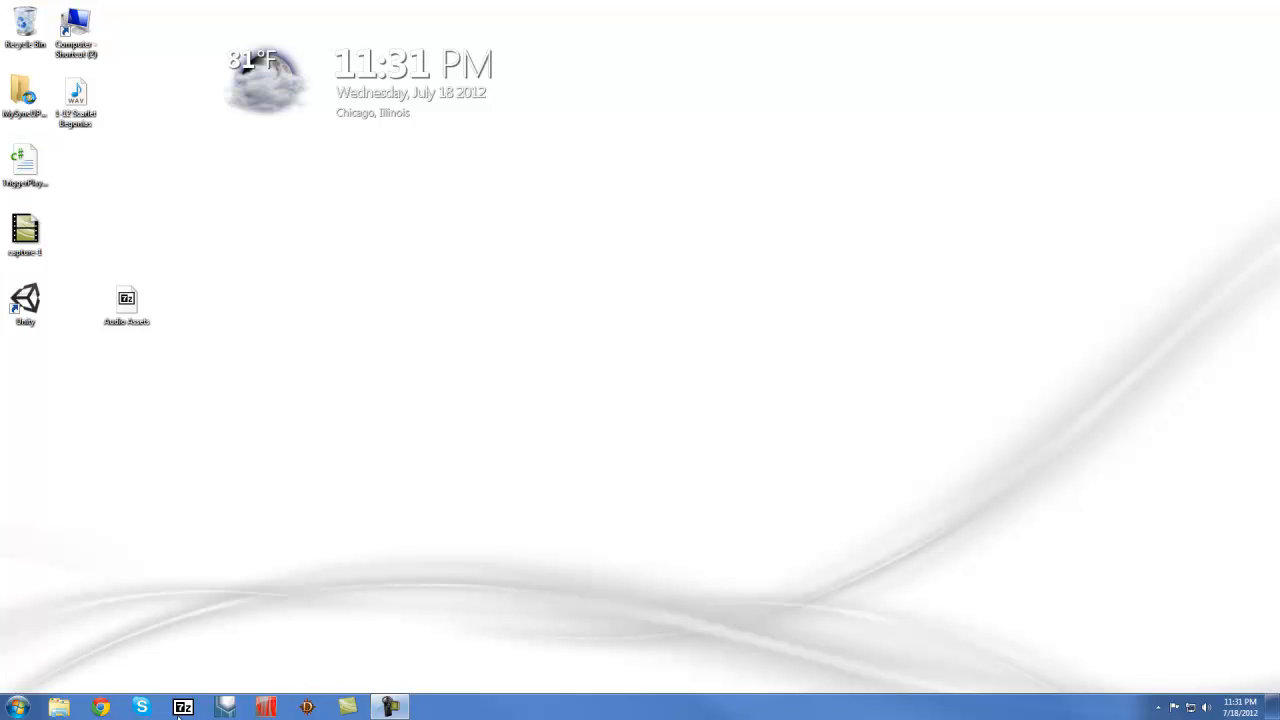
Launch Wwise from the taskbar and wait for the Project Launcher
click(224, 708)
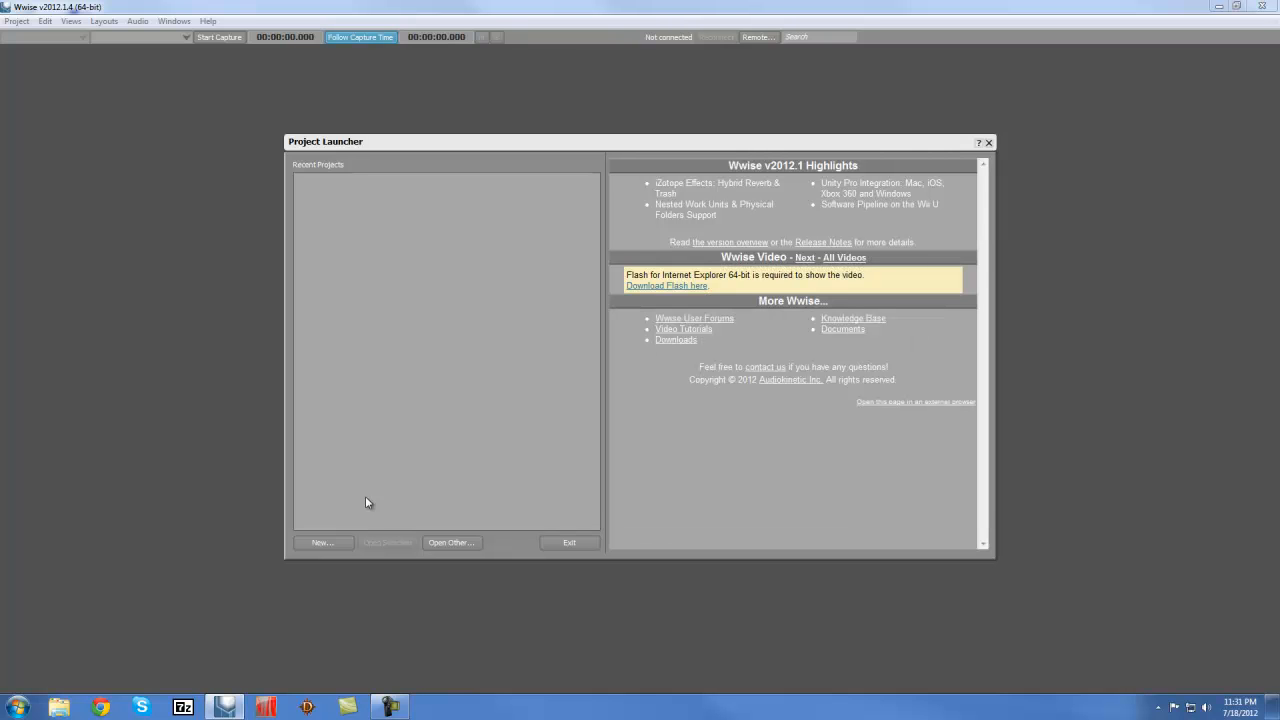
Create a new Wwise project named 'Test'
click(320, 542)
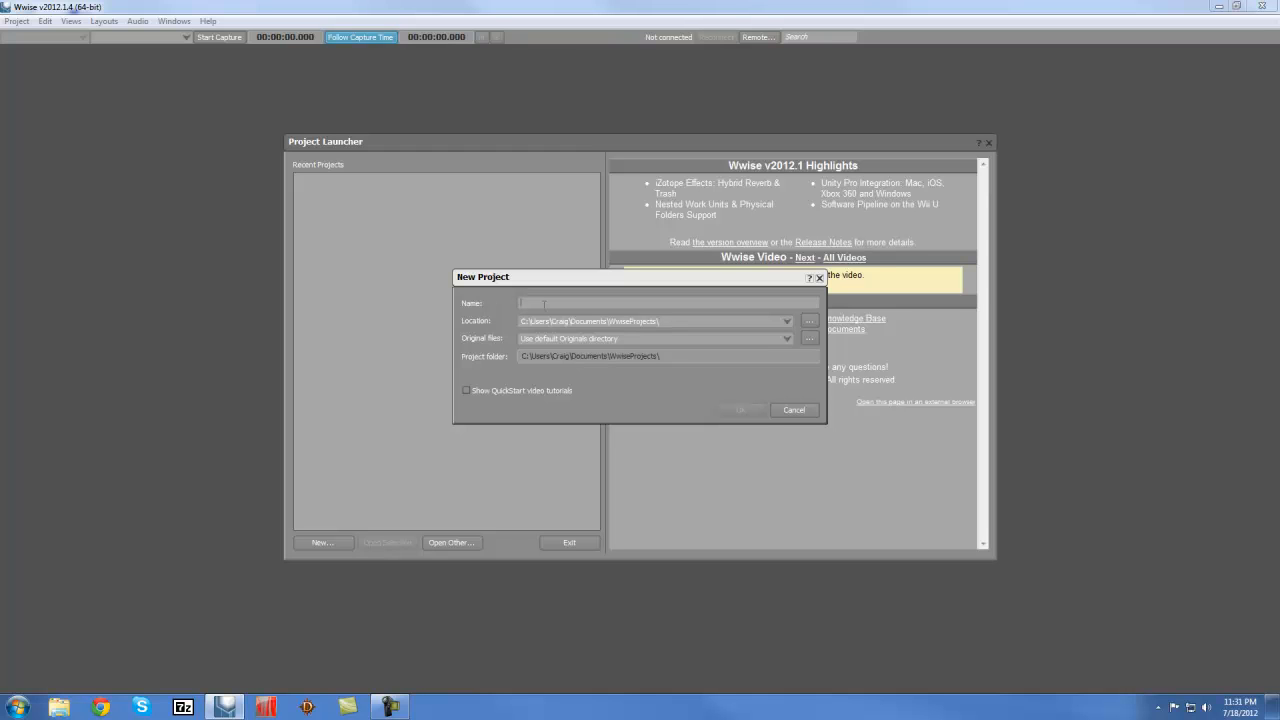
text(Test)
click(744, 411)
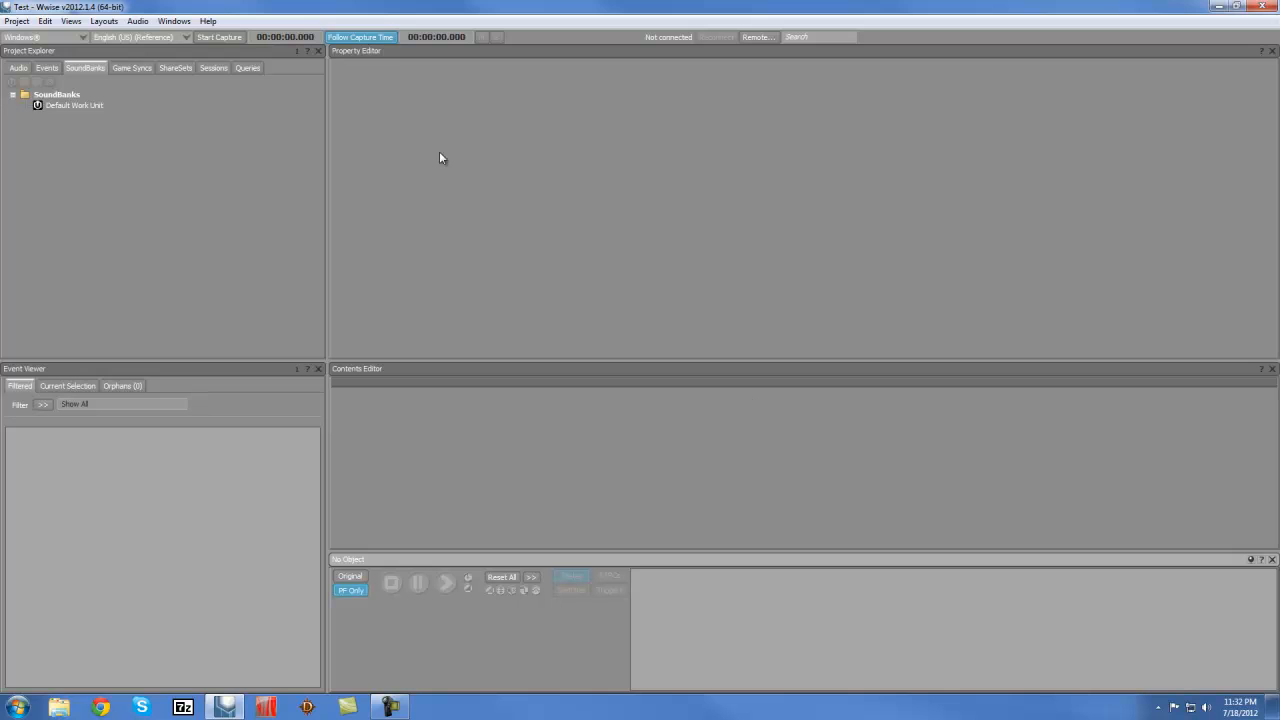
Import the 1-12 Scarlet Begonias WAV from the Desktop as a sound in the Default Work Unit
click(18, 68)
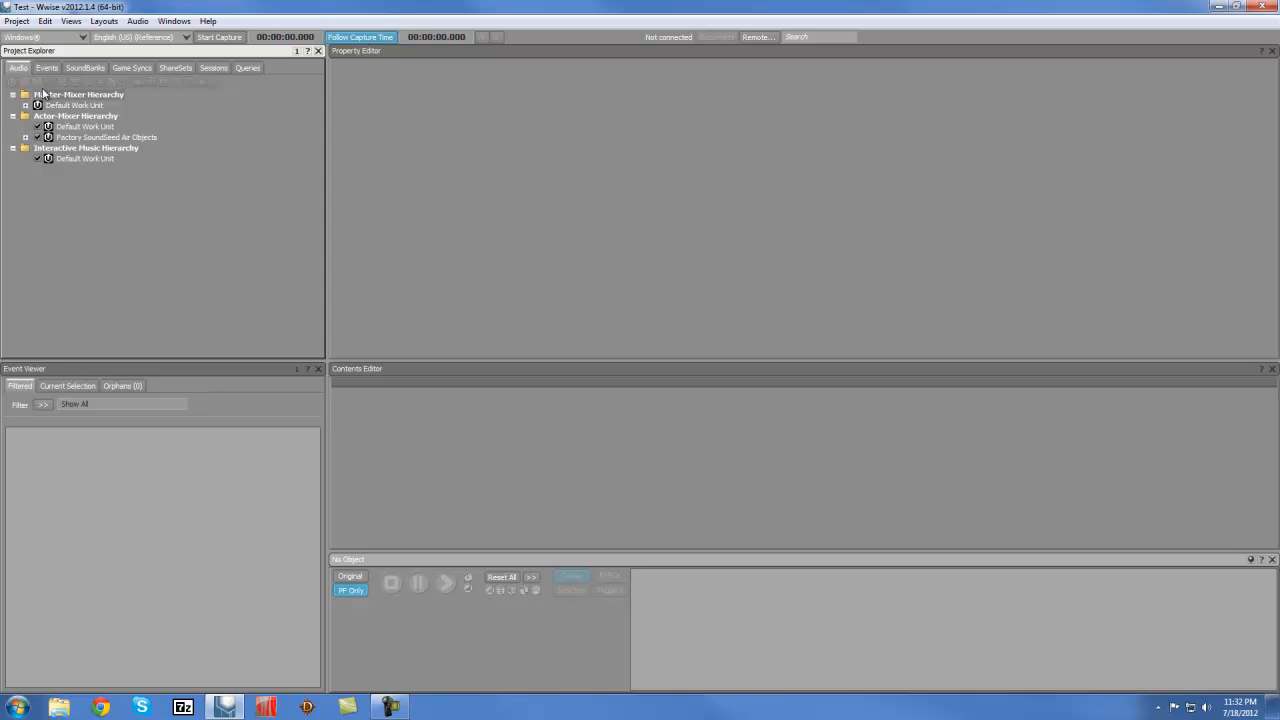
click(17, 21)
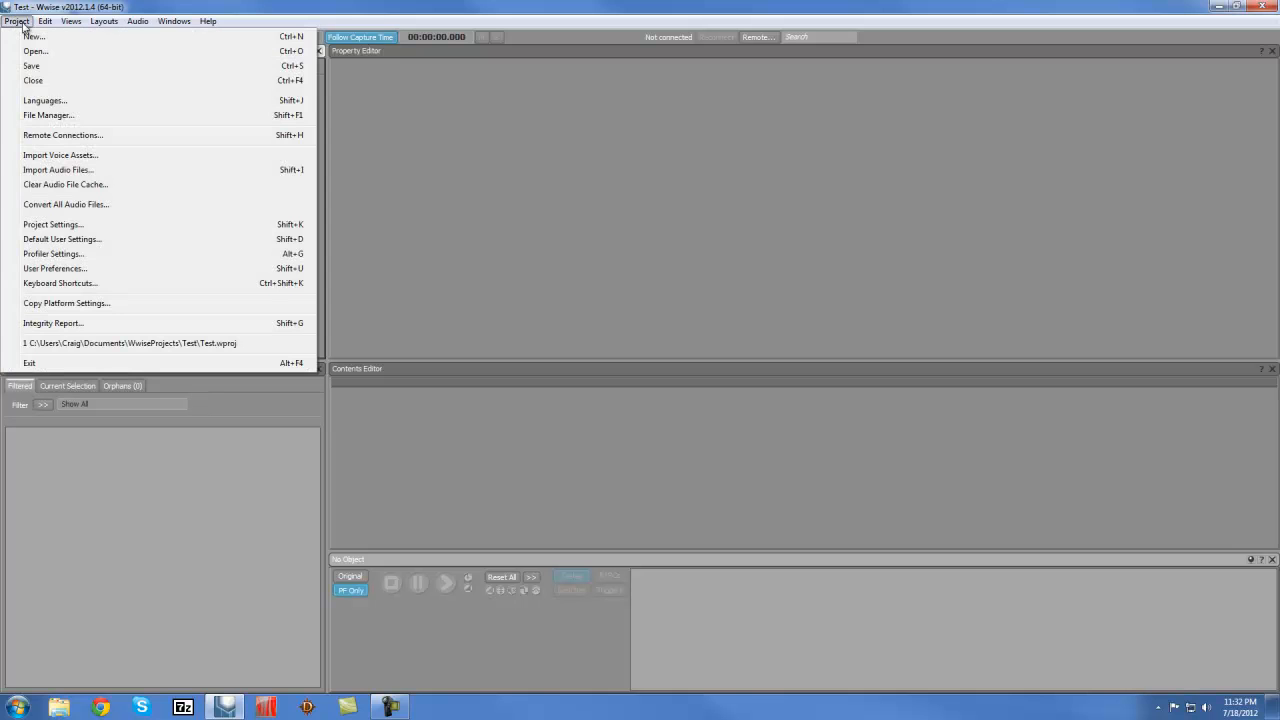
click(62, 170)
click(417, 264)
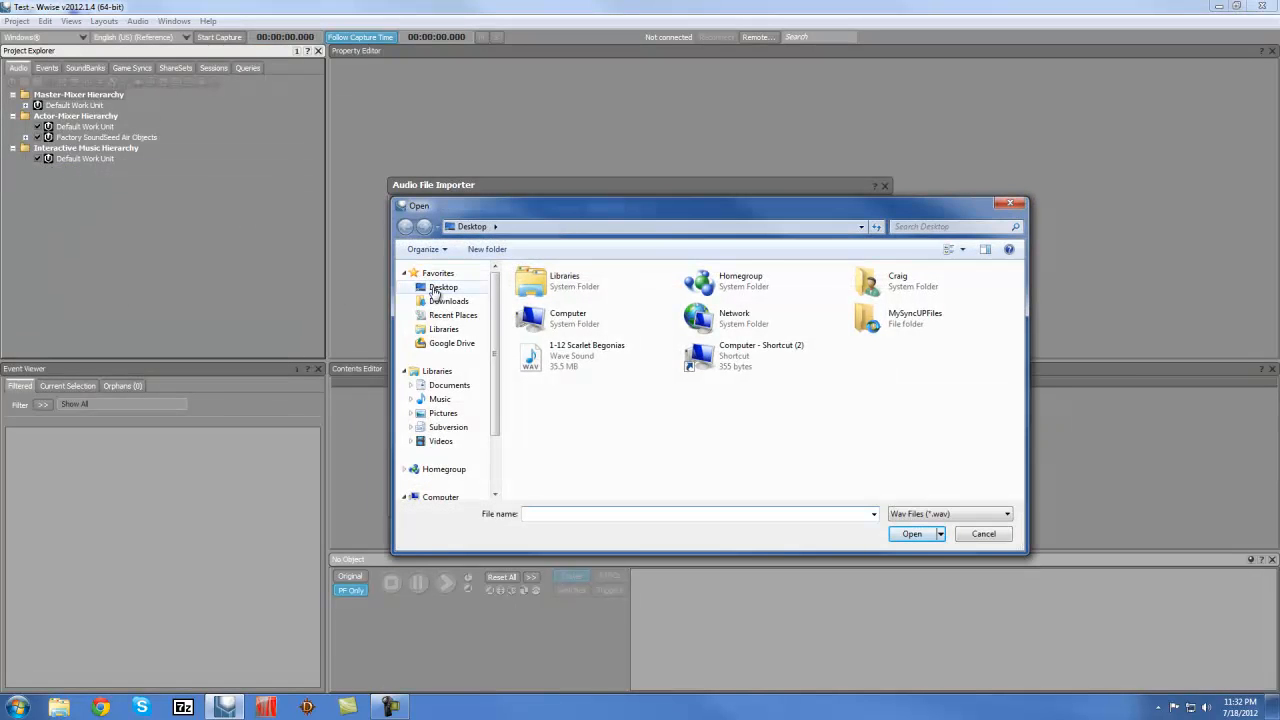
click(443, 287)
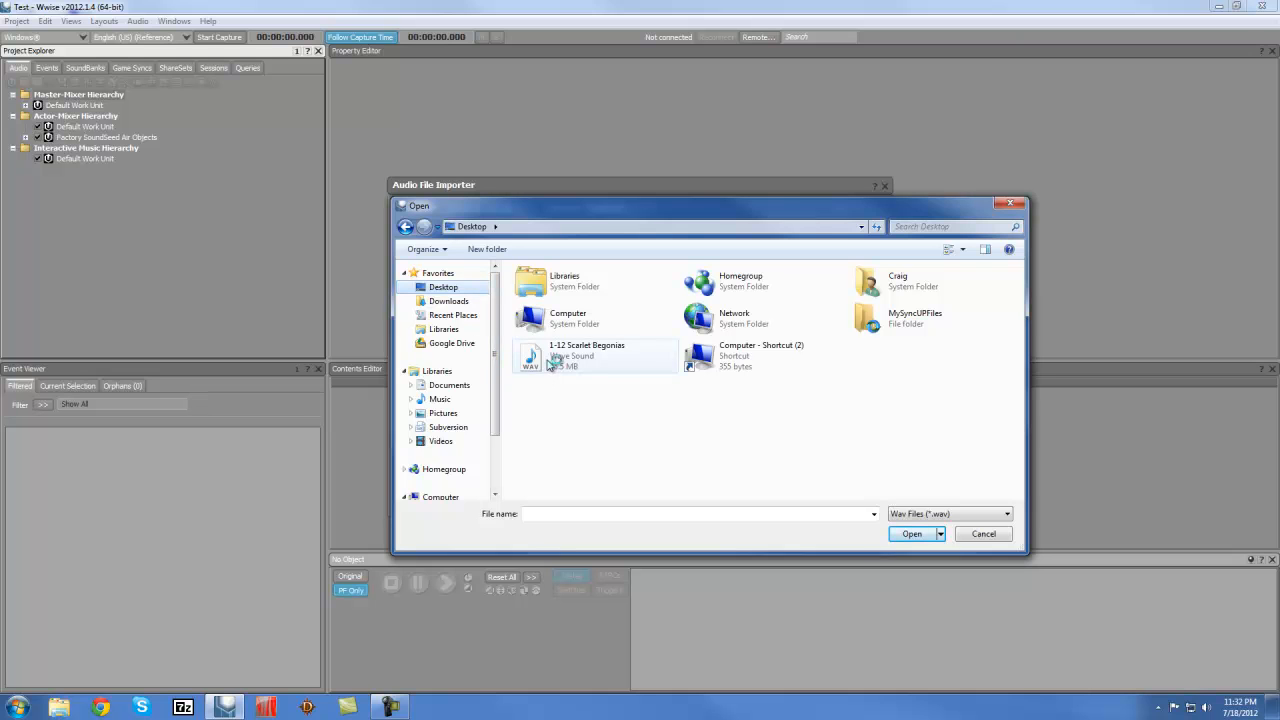
click(563, 358)
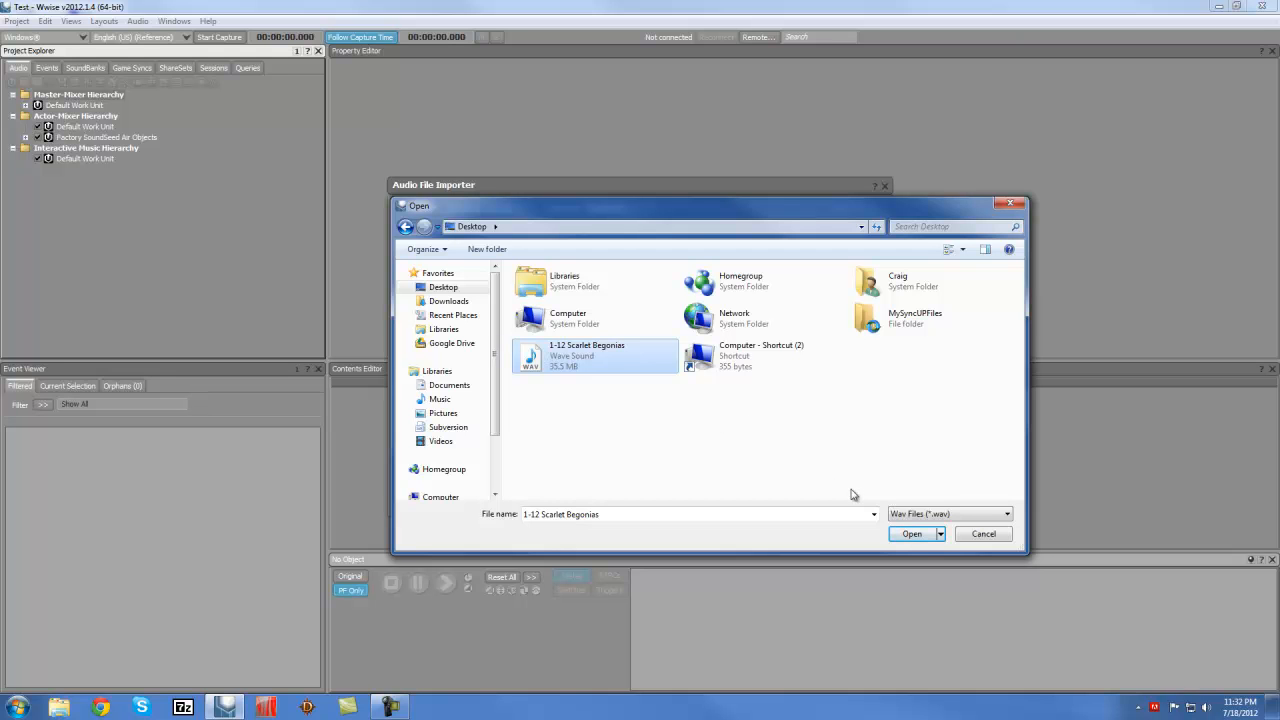
click(921, 536)
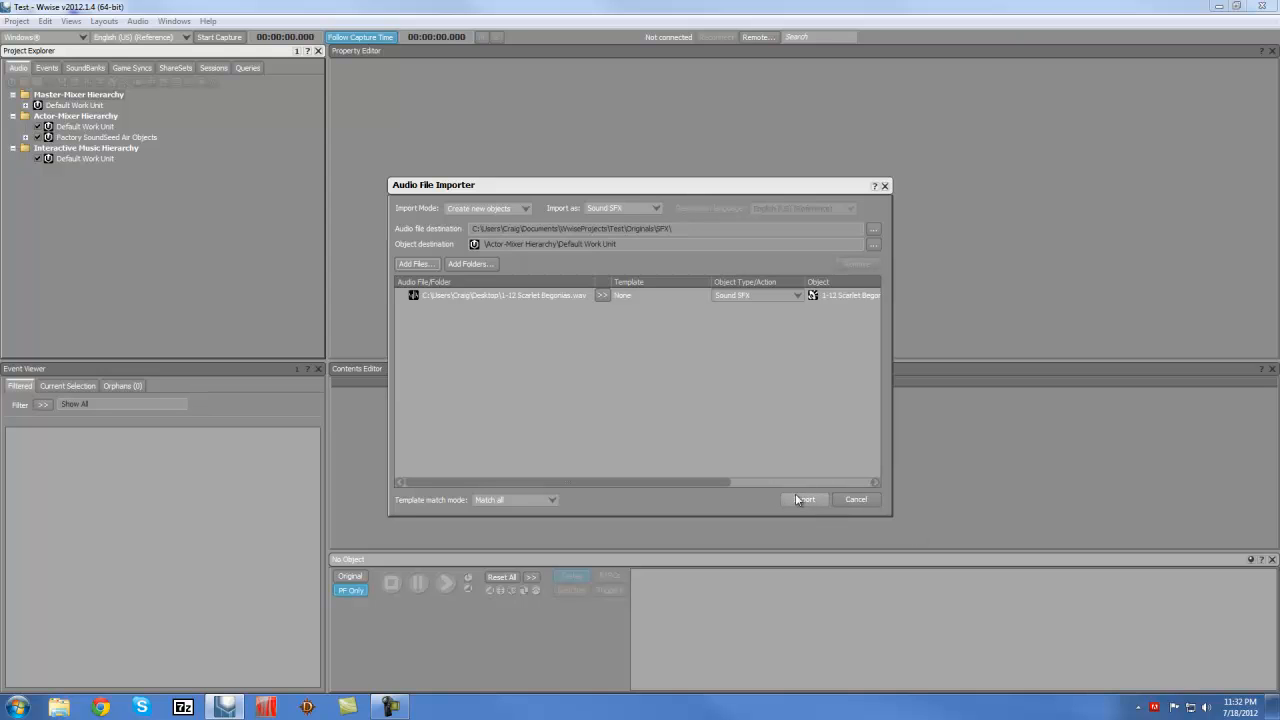
click(800, 499)
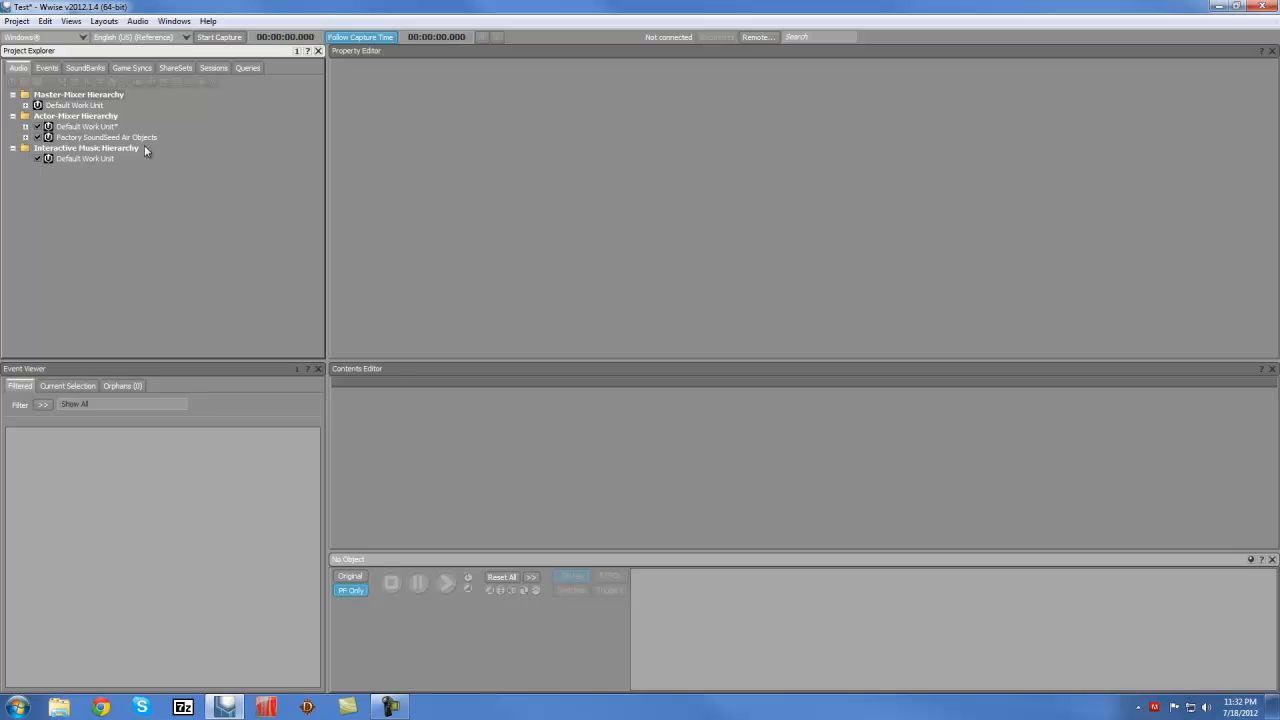
Convert the 1-12 Scarlet Begonias sound's audio file for the Windows platform
click(25, 126)
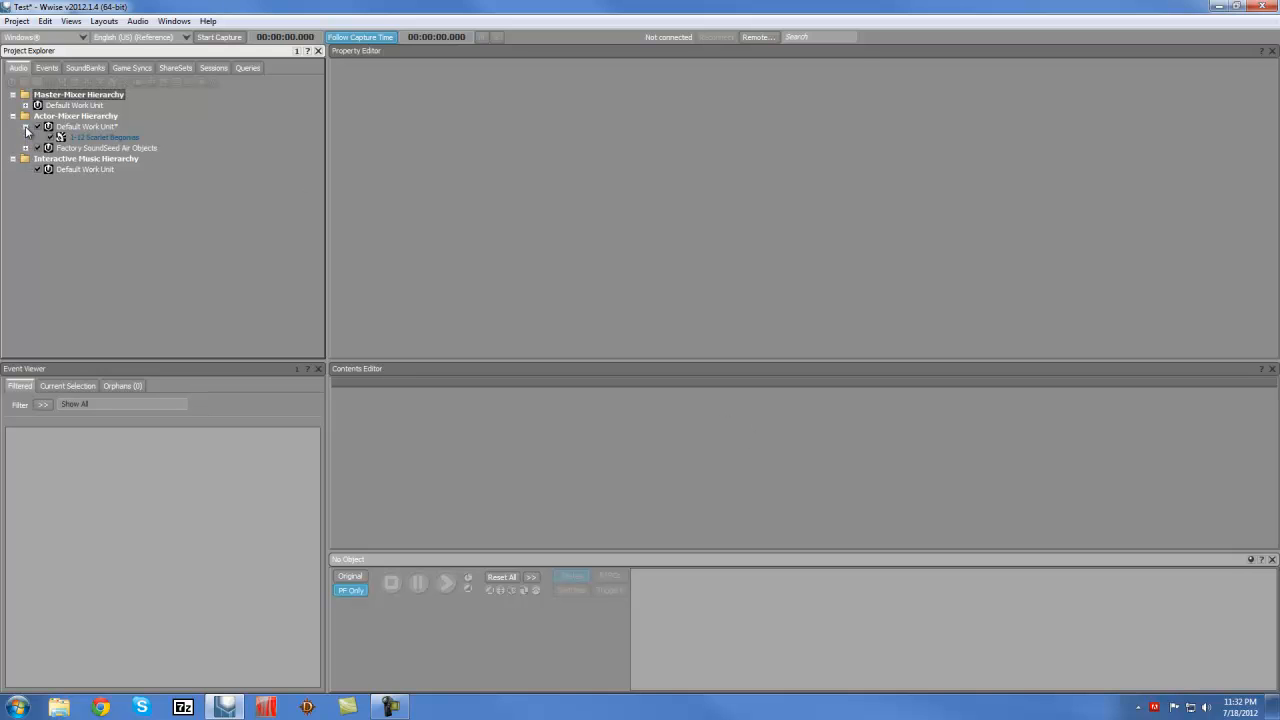
click(88, 139)
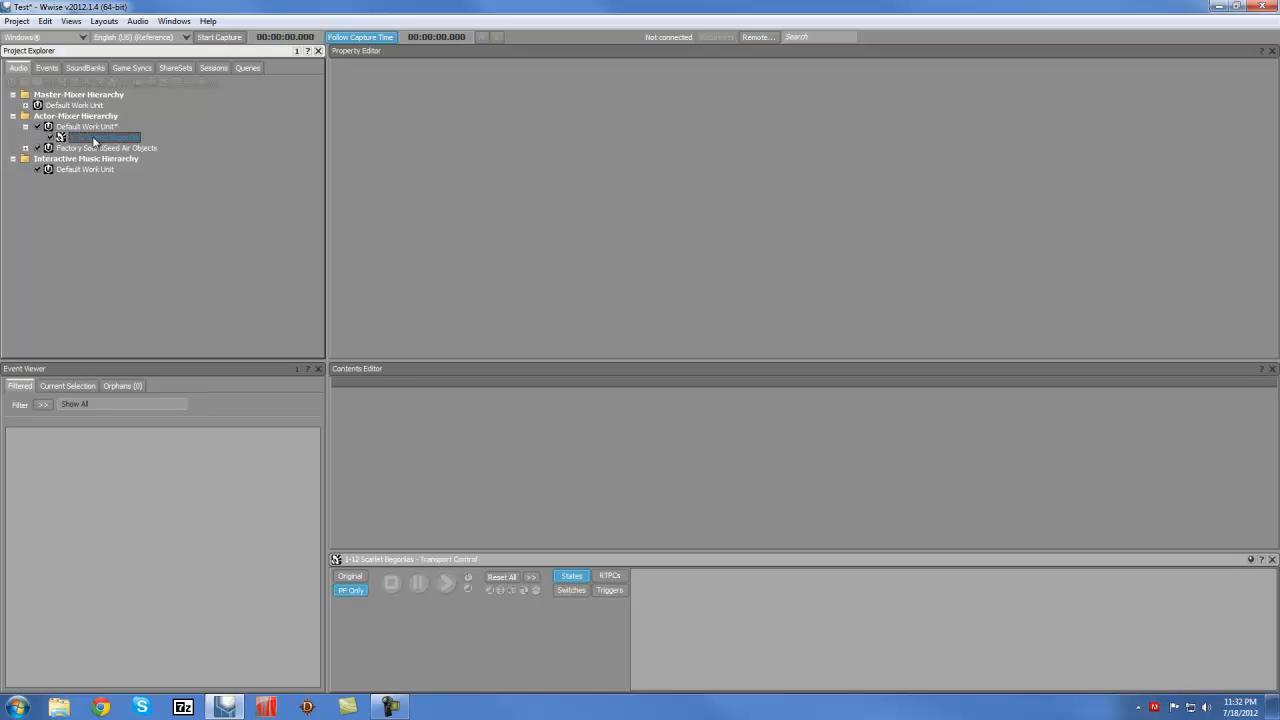
right_click(100, 137)
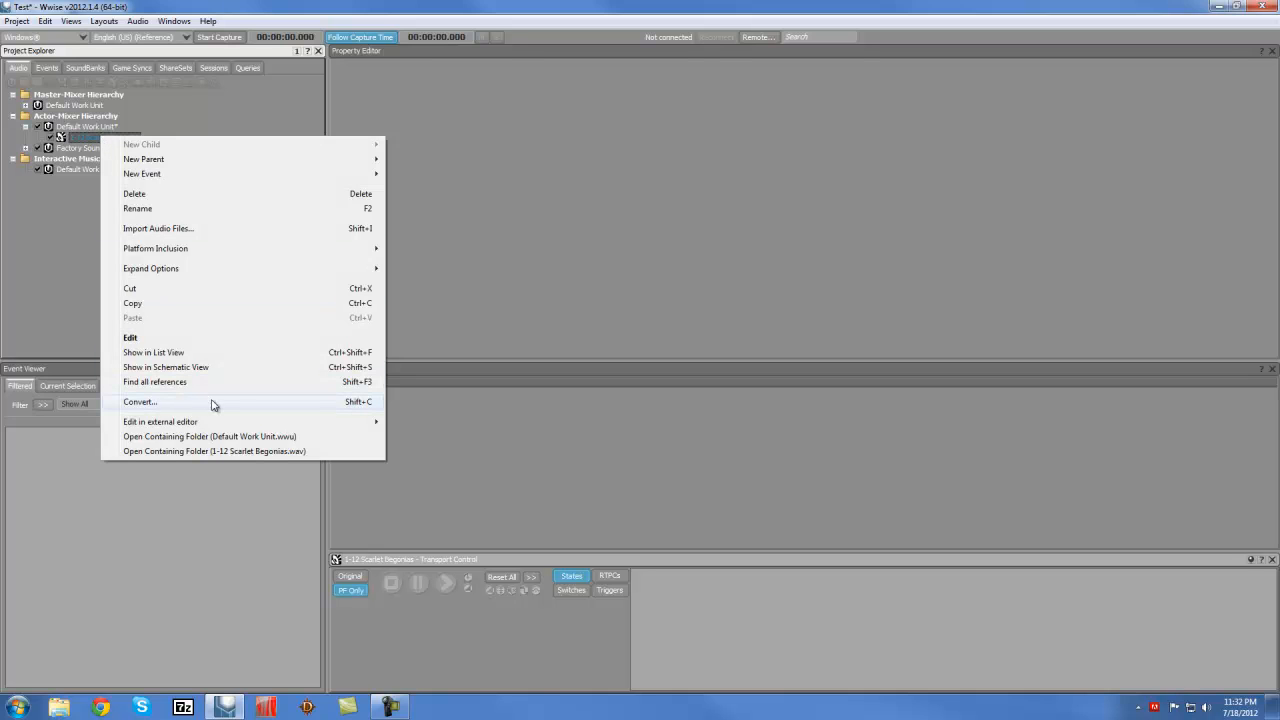
click(290, 401)
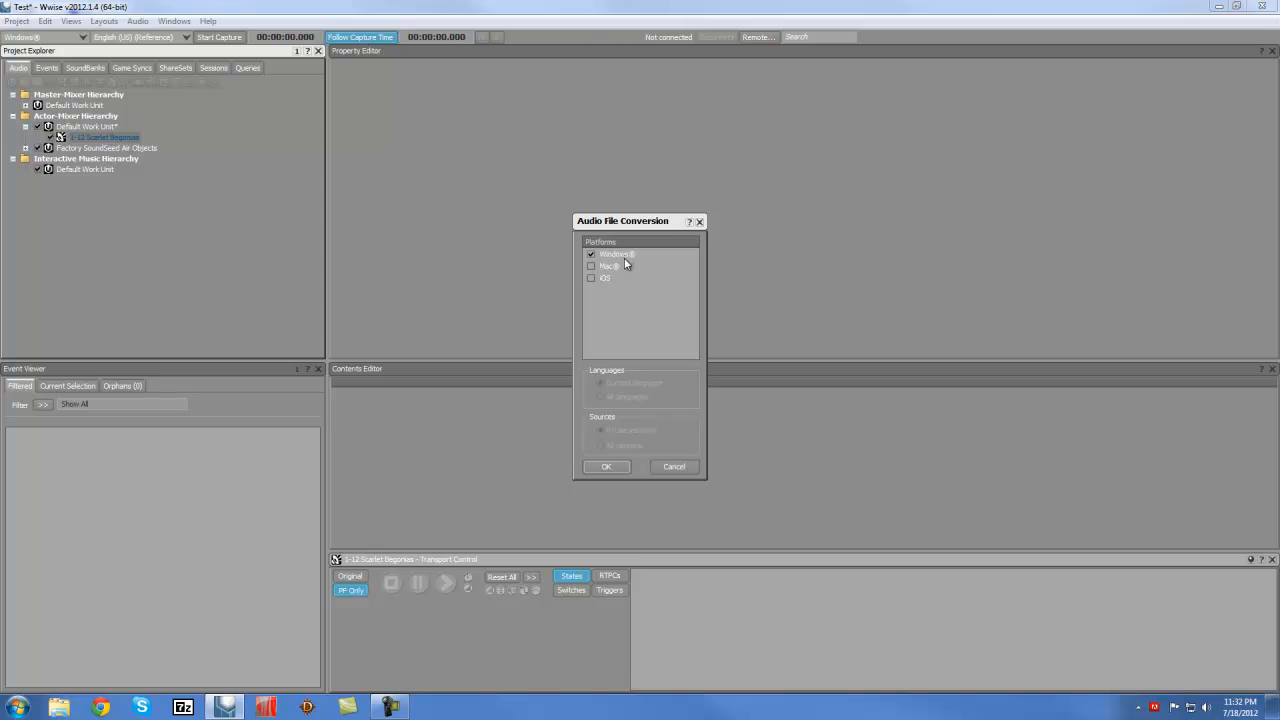
click(607, 467)
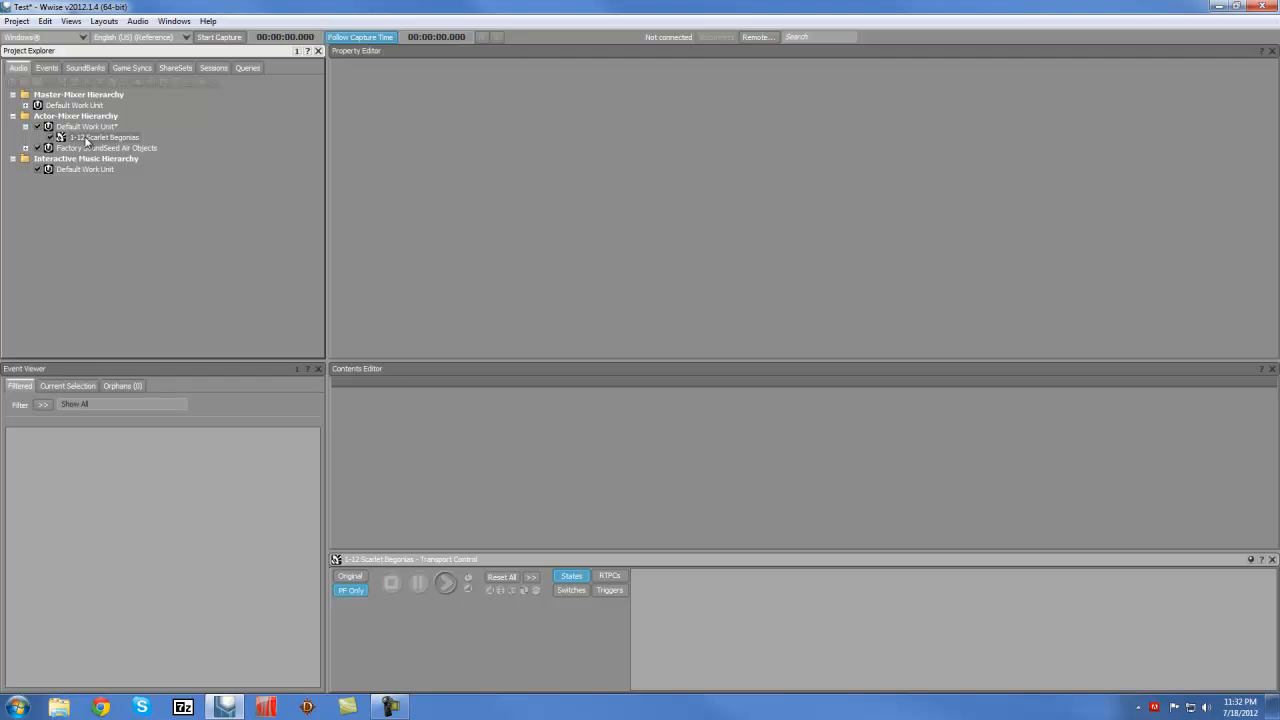
Create a Play event for the Scarlet Begonias sound and name it Play_Music
right_click(98, 142)
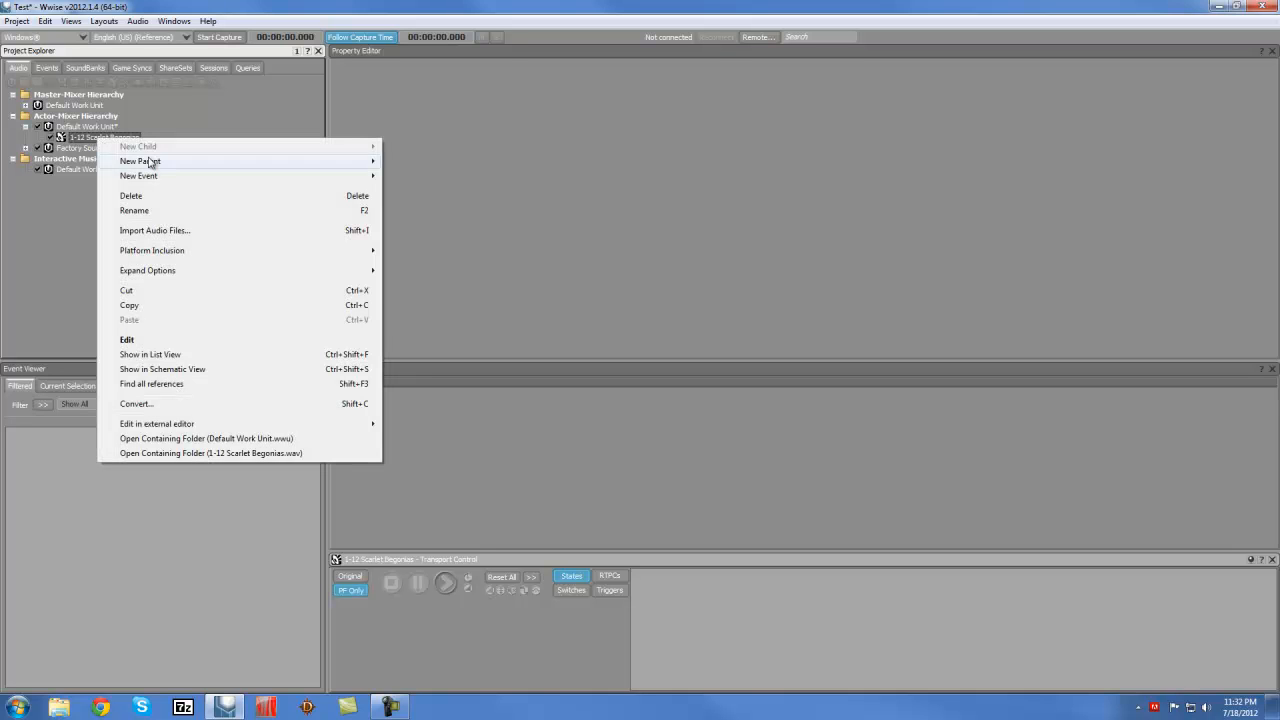
mouse_move(153, 179)
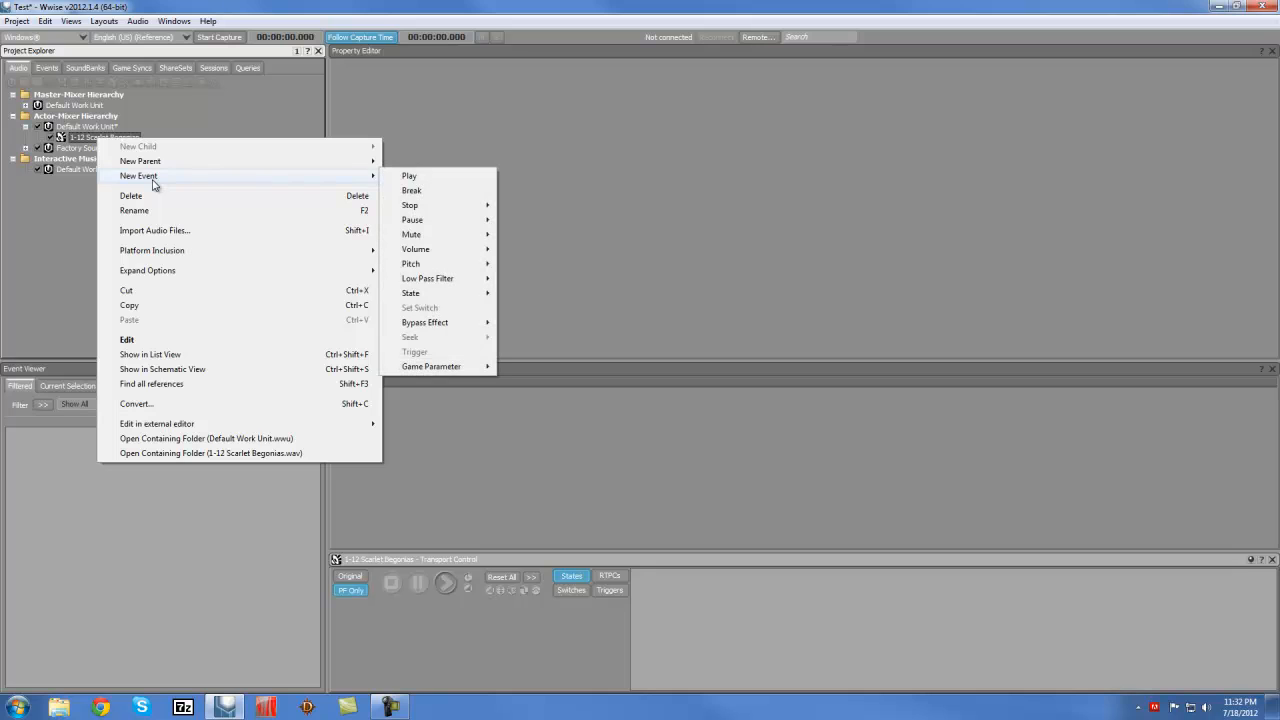
click(421, 180)
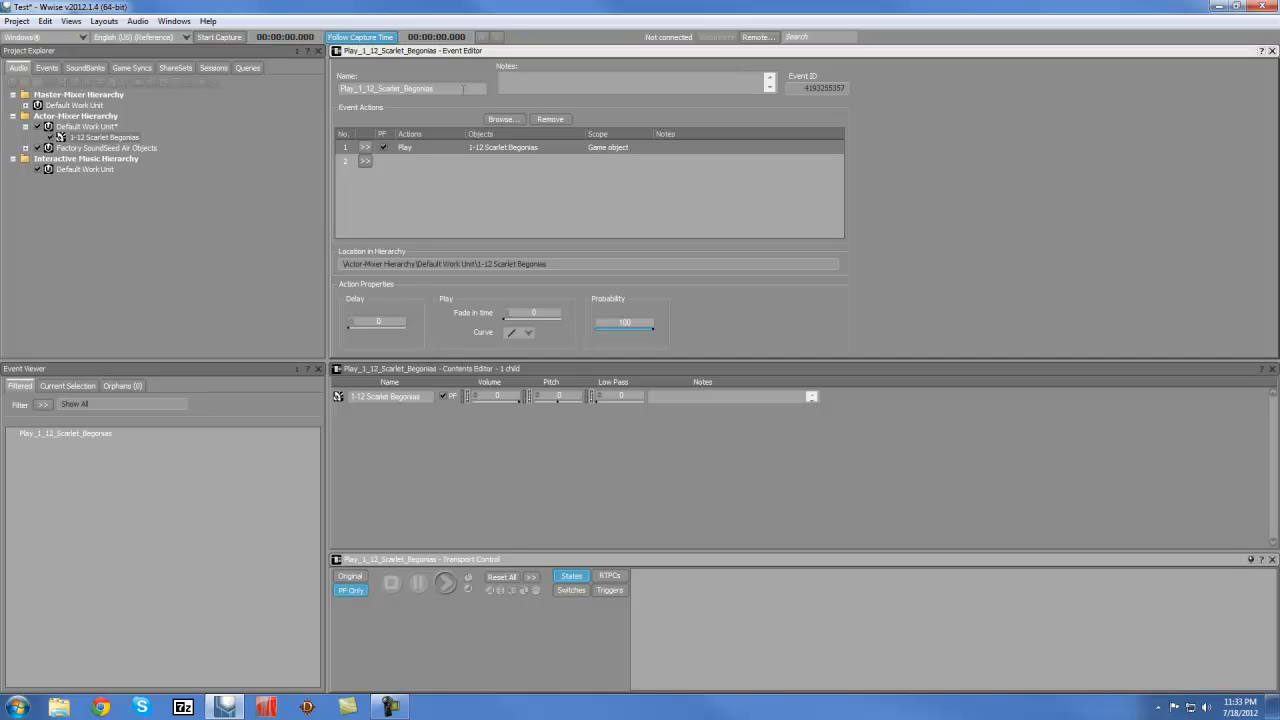
double_click(463, 89)
drag(458, 89, 358, 89)
text(Music)
key(Return)
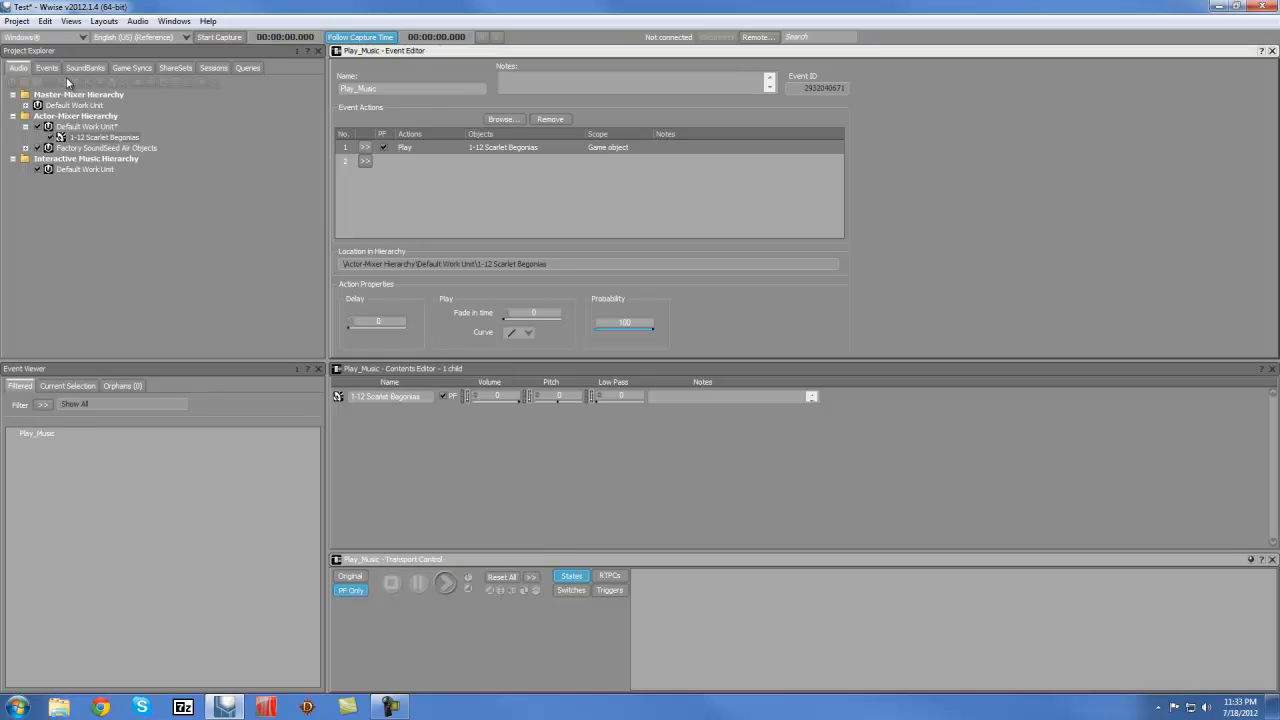
Save the Test project
click(45, 21)
mouse_move(17, 21)
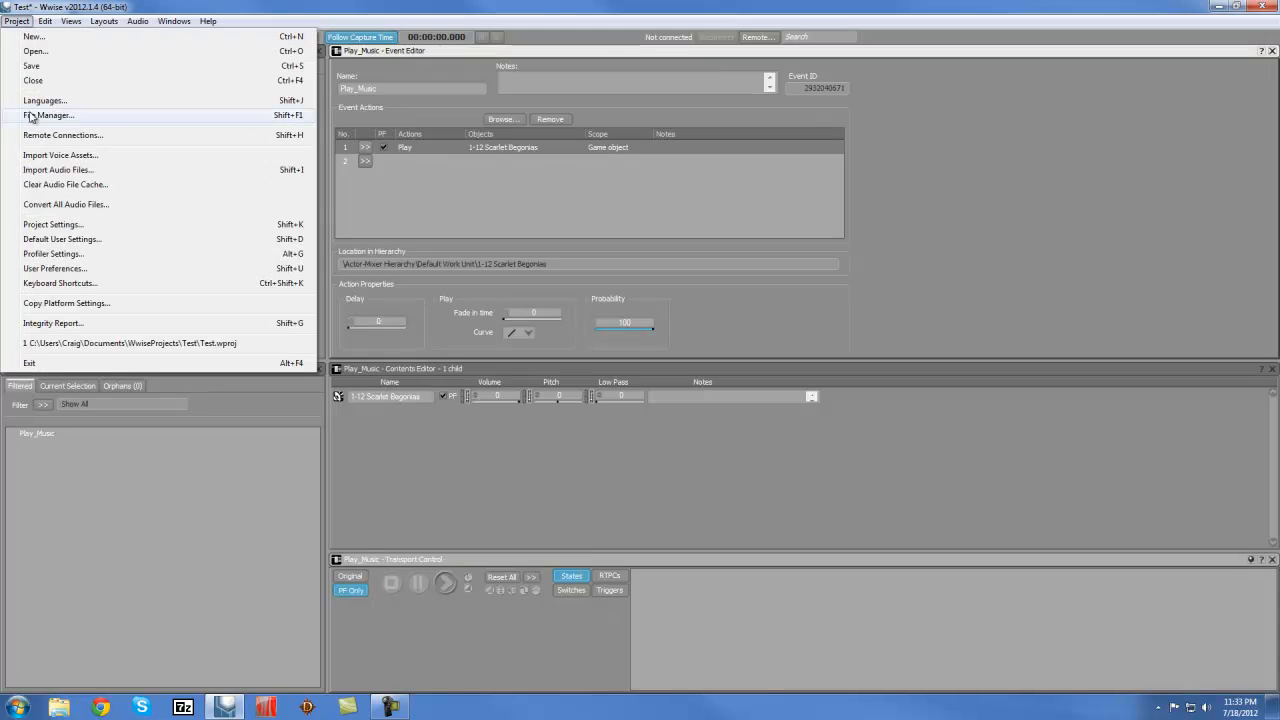
click(33, 68)
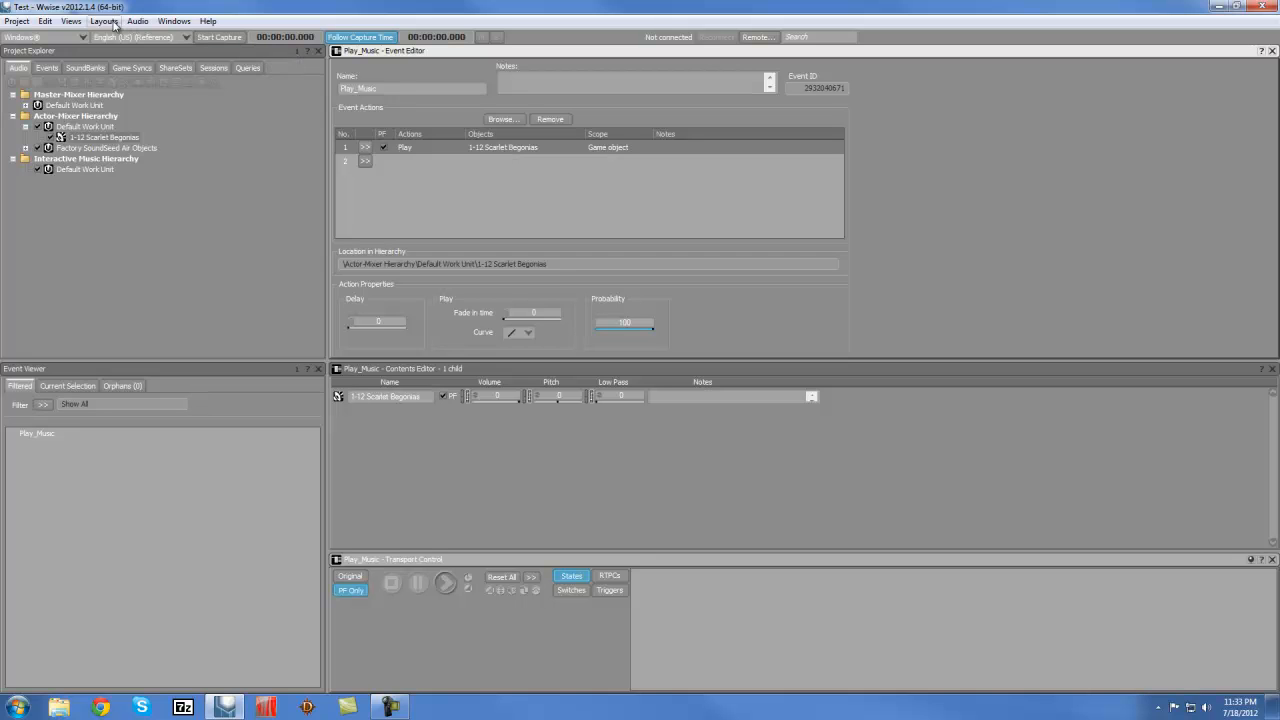
Switch to the SoundBank layout and create a new SoundBank named Music
click(106, 21)
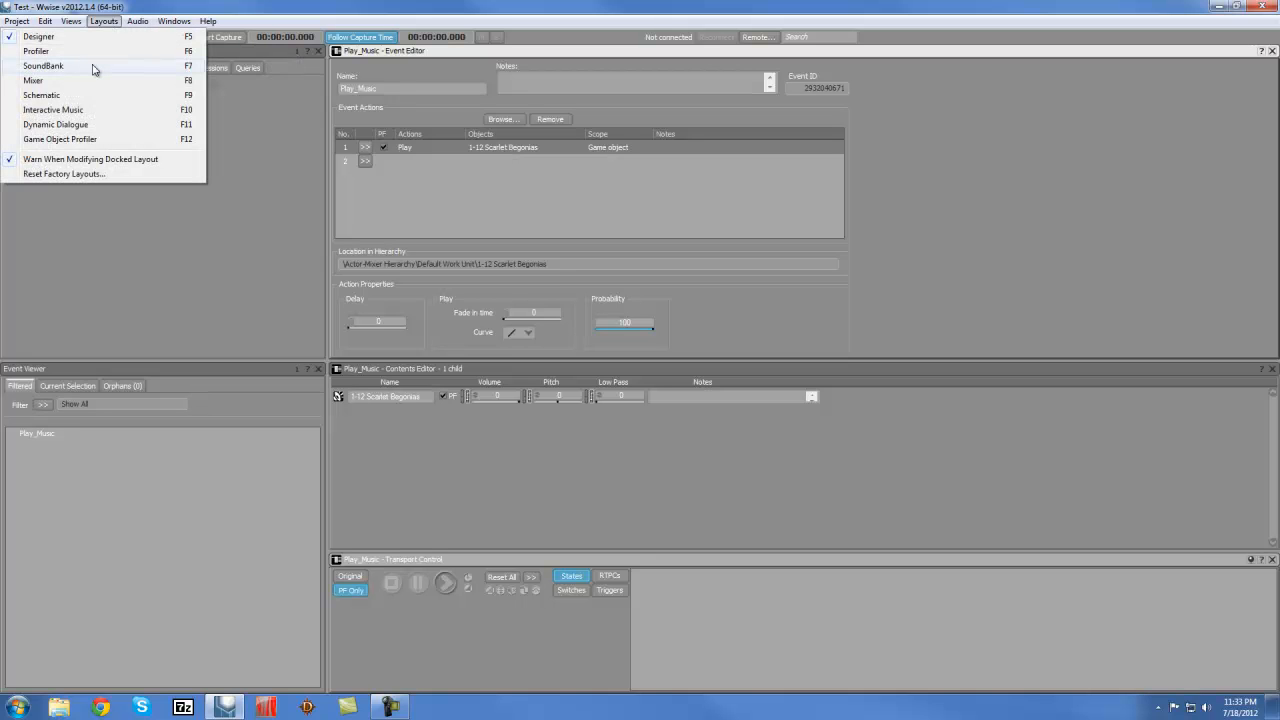
click(95, 68)
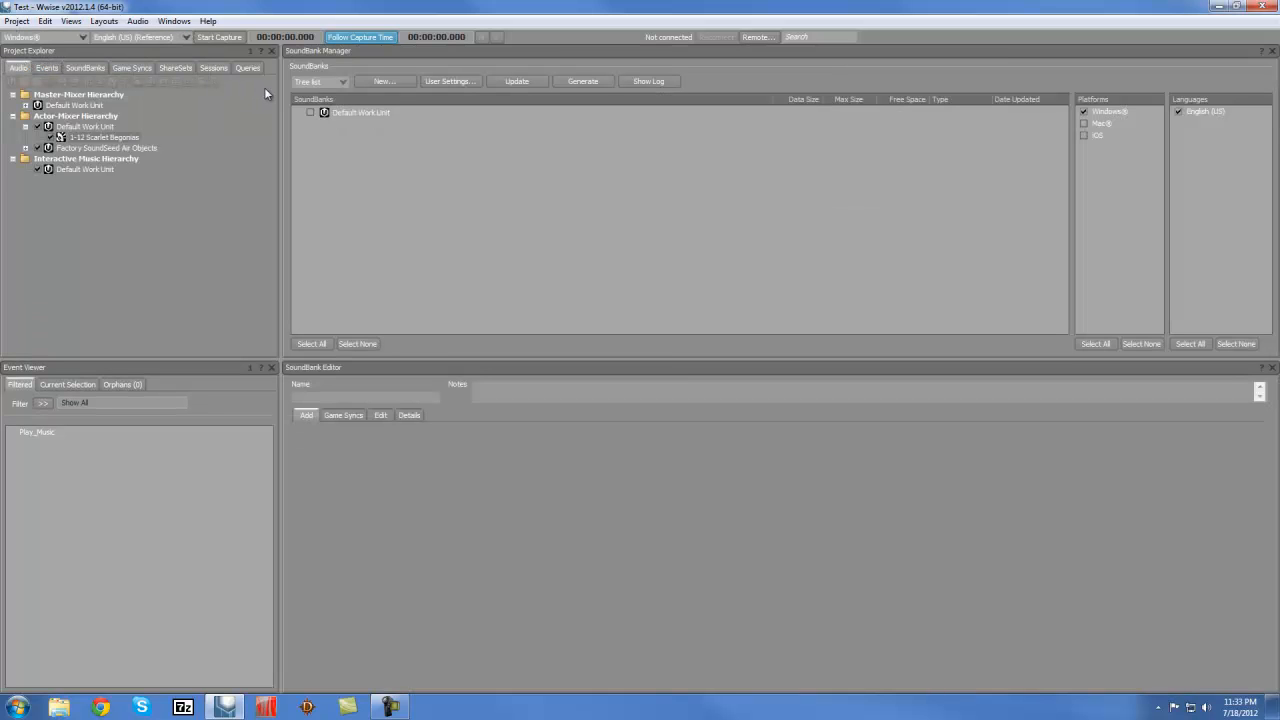
click(383, 84)
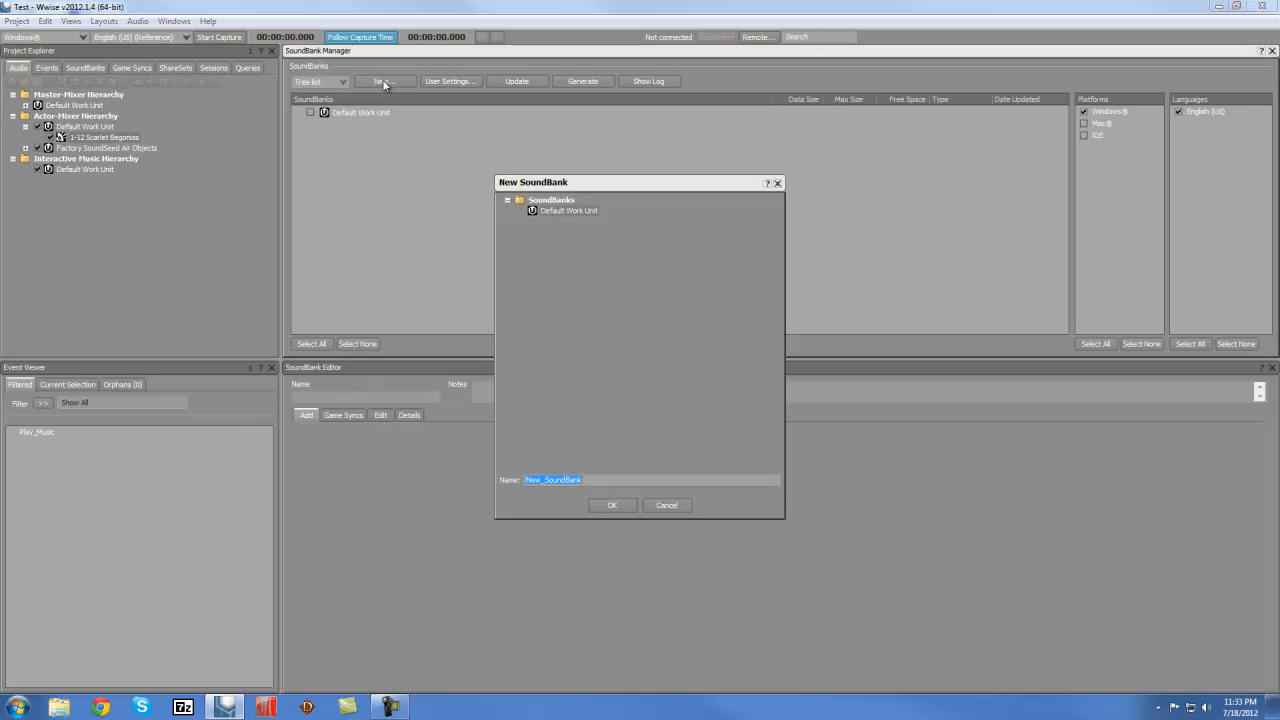
text(Music)
click(613, 505)
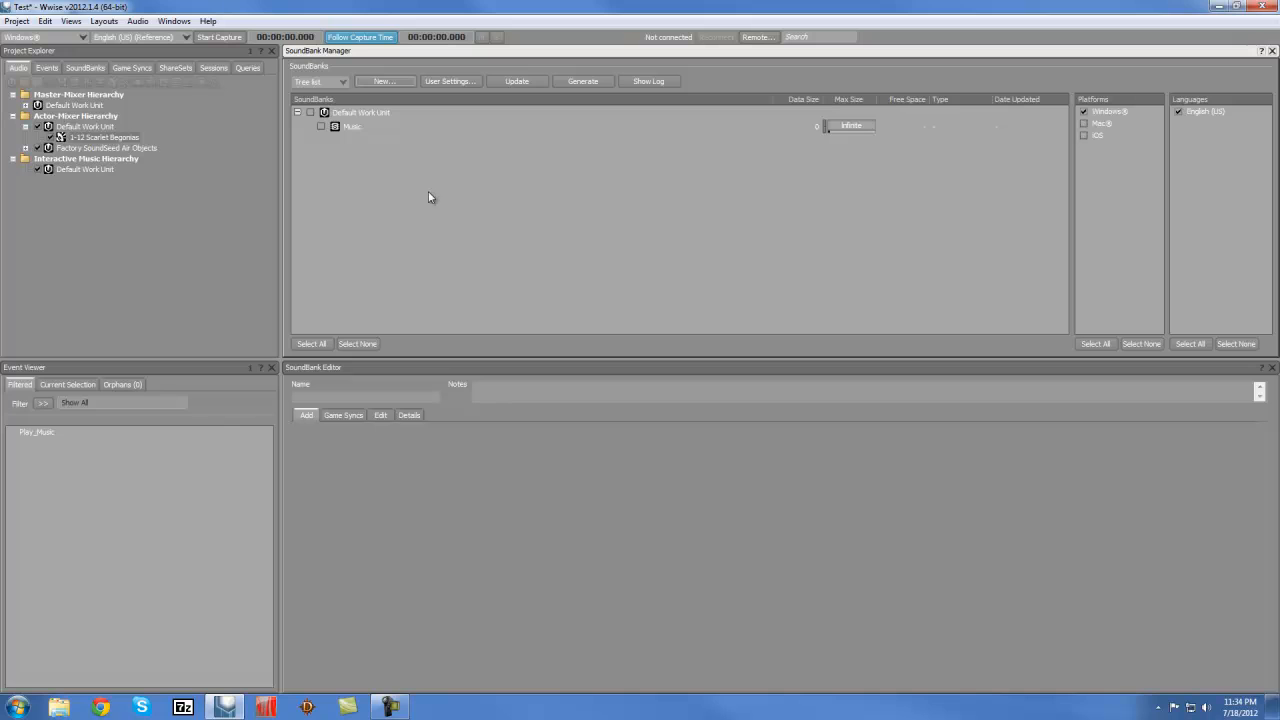
Mark Music for generation and add the 1-12 Scarlet Begonias sound to its hierarchy inclusion
click(320, 127)
click(348, 128)
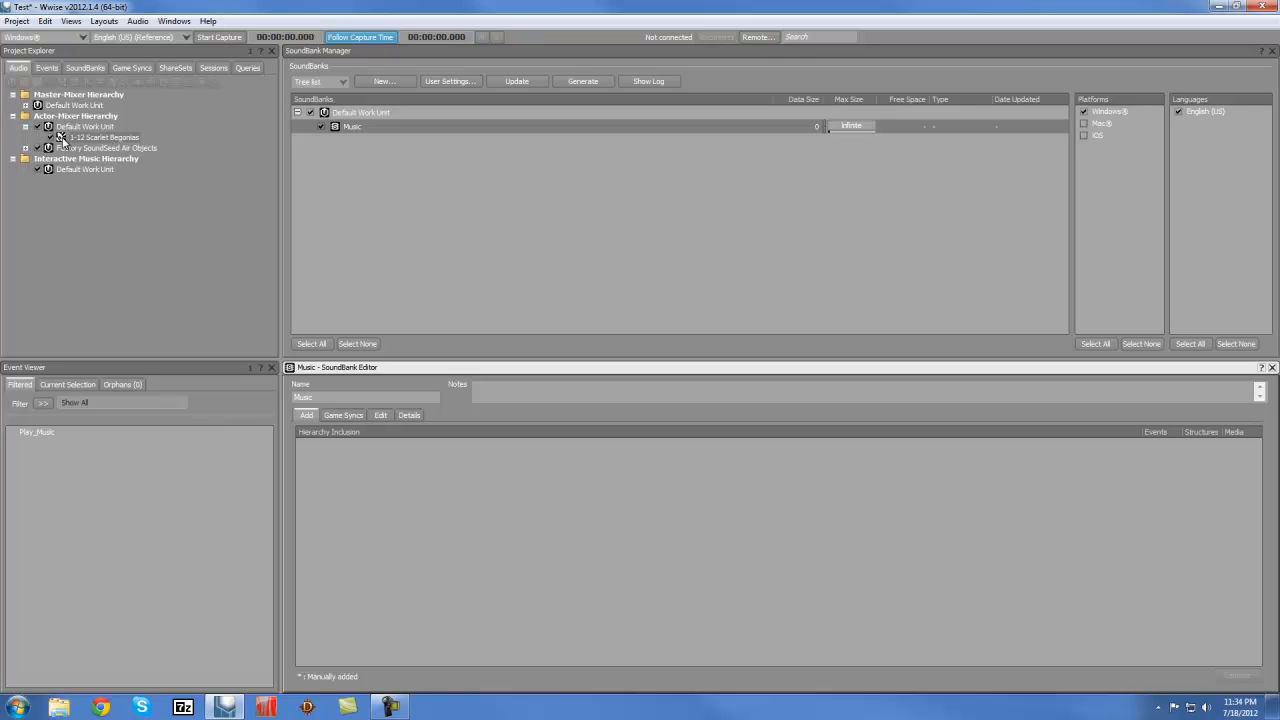
drag(62, 140, 360, 474)
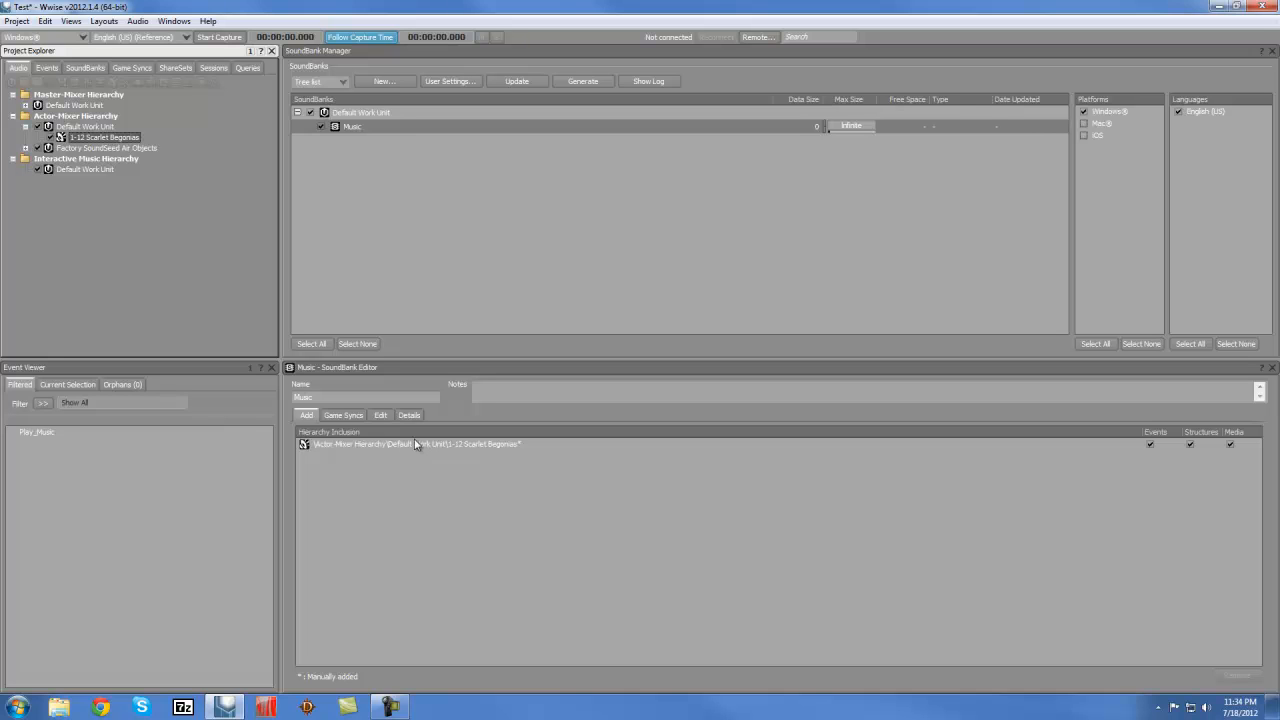
Make sure 'Generate header file' is checked in the SoundBank user settings
click(450, 82)
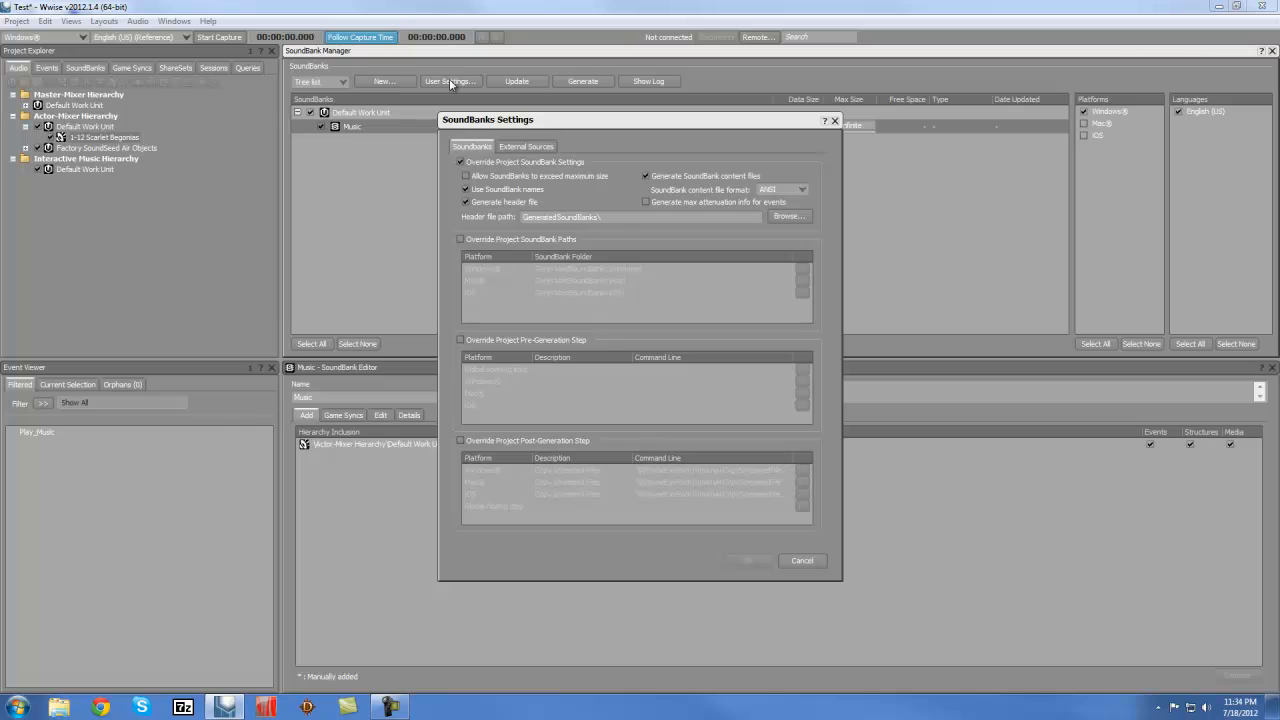
click(466, 202)
click(466, 202)
Generate the Music SoundBank for Windows, then save the Test project
click(745, 558)
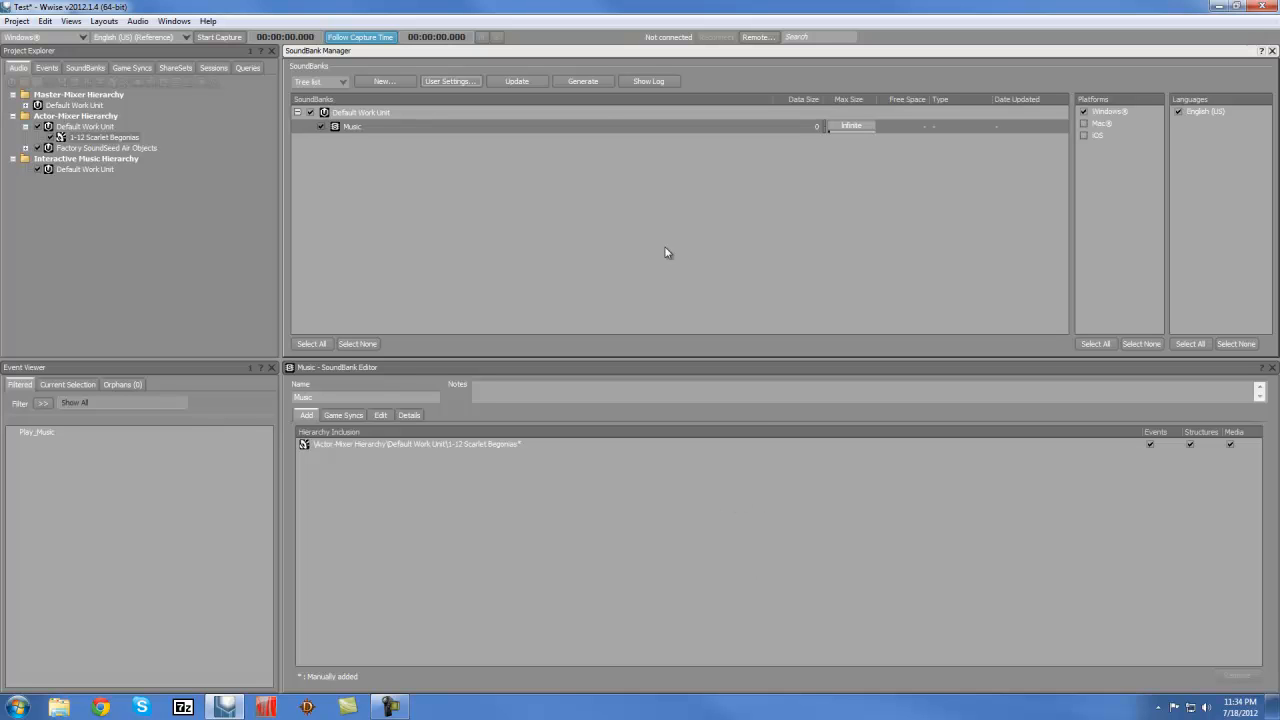
click(583, 81)
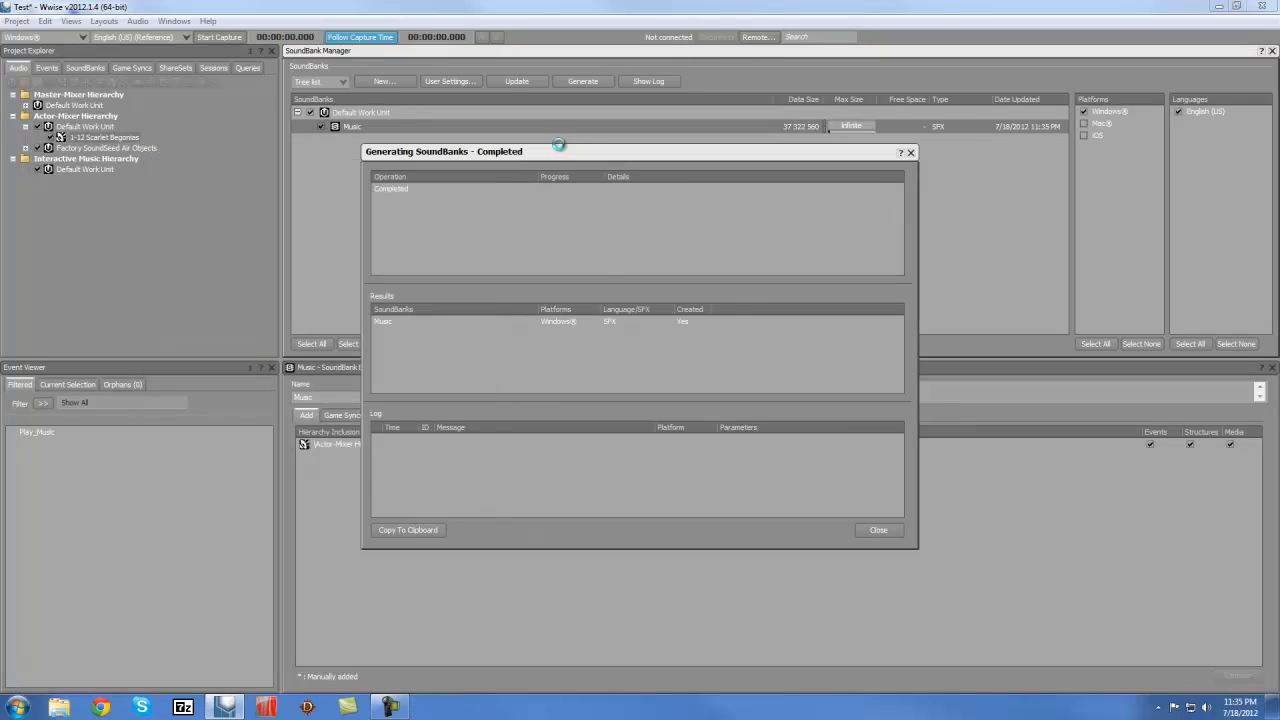
click(879, 531)
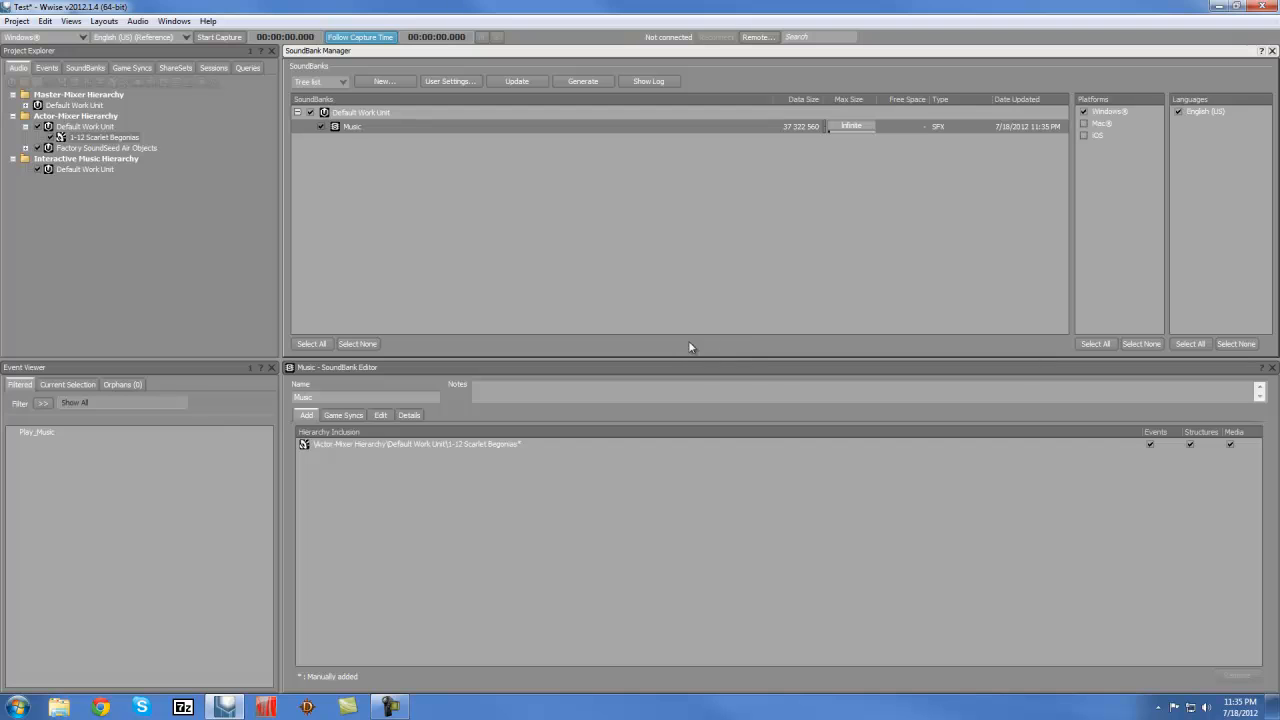
click(17, 21)
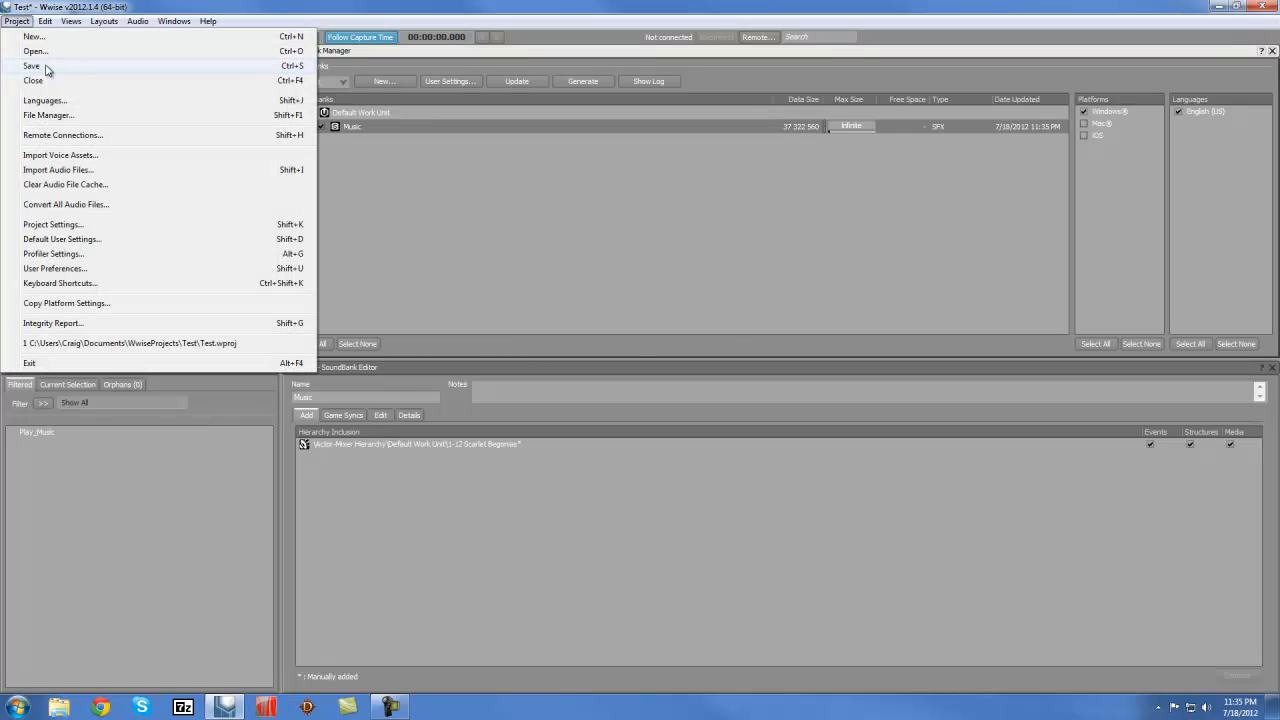
click(46, 66)
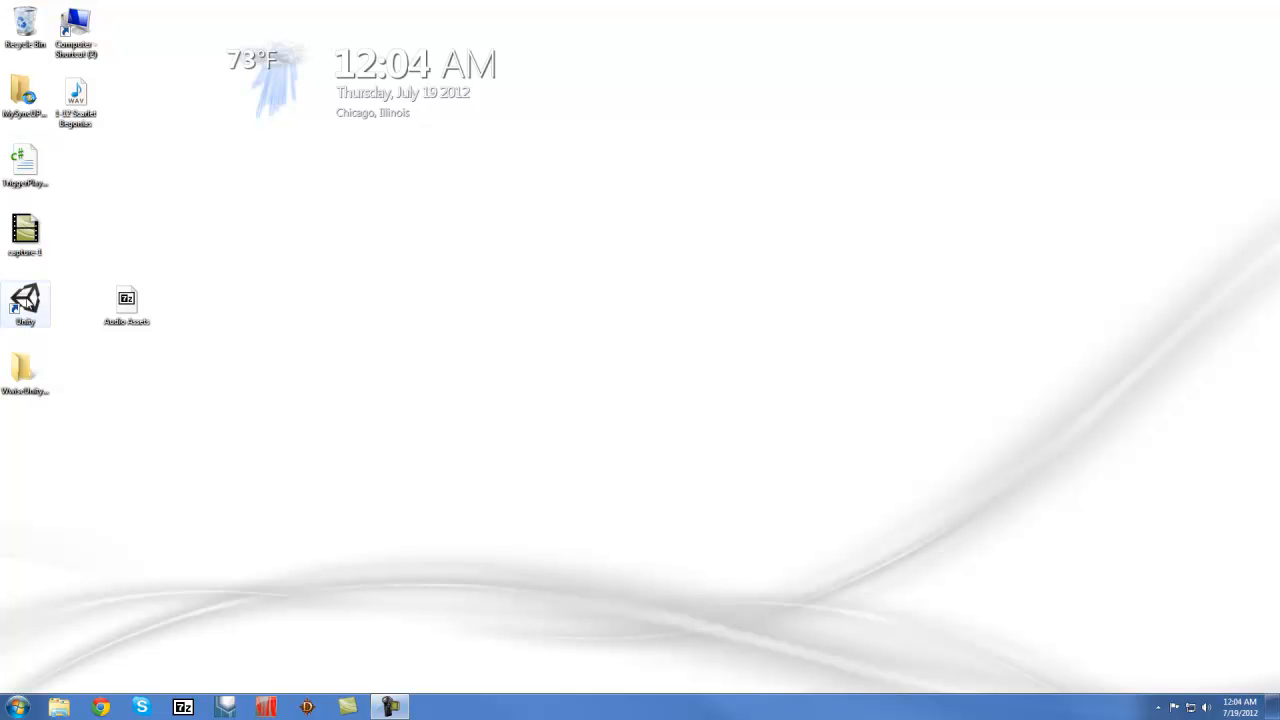
Create a new Unity project at Documents\WwiseUnityTutorial
double_click(27, 299)
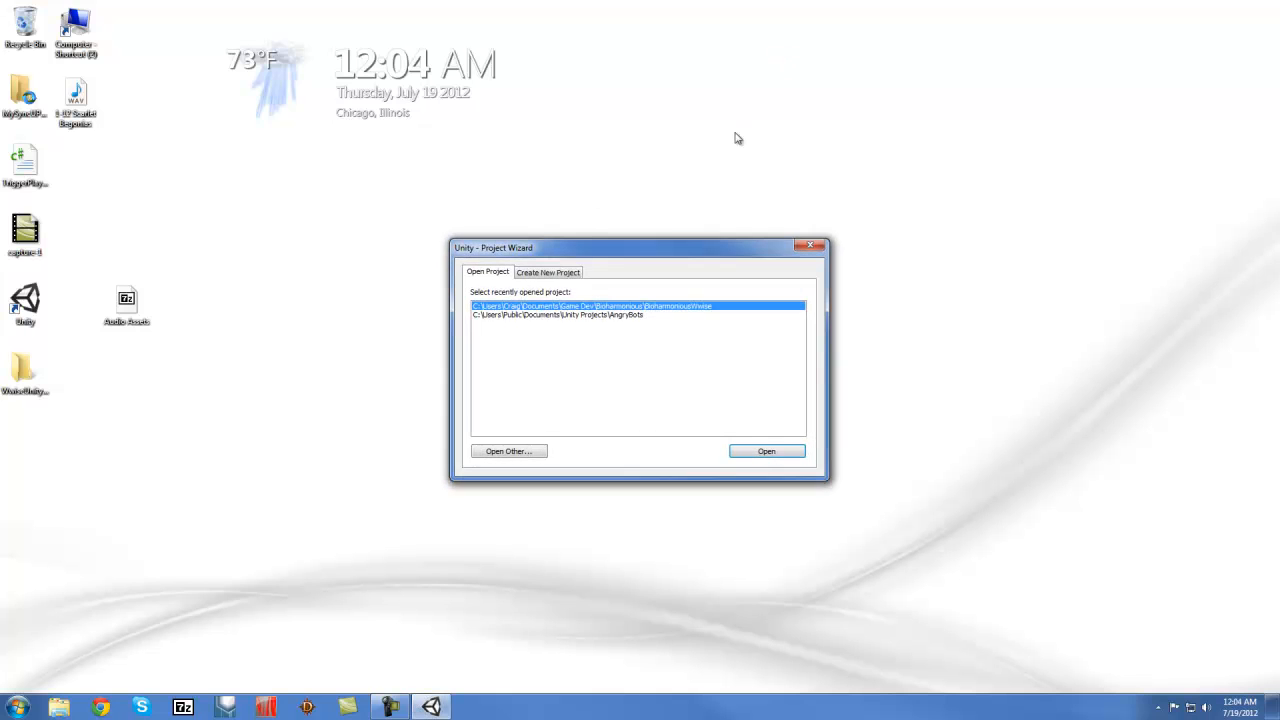
click(561, 273)
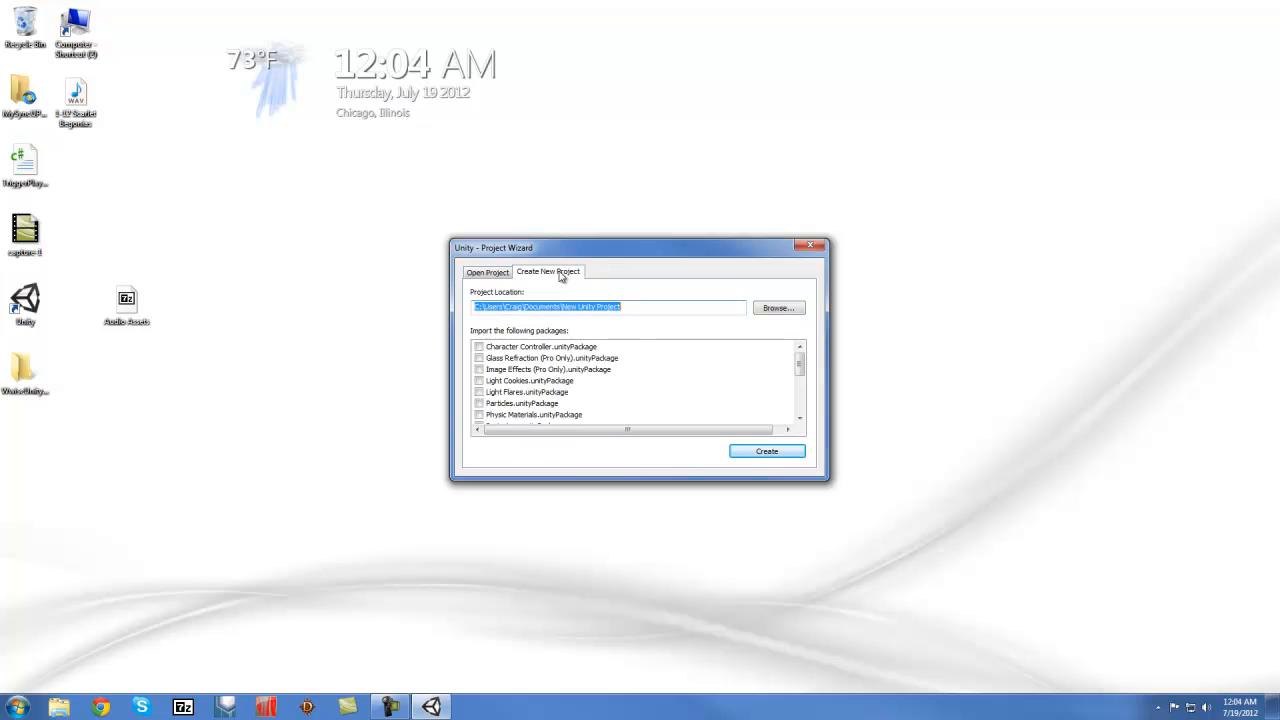
click(649, 306)
key(BackSpace)
key(BackSpace)
key(BackSpace)
key(BackSpace)
key(BackSpace)
key(BackSpace)
key(BackSpace)
key(BackSpace)
key(BackSpace)
key(BackSpace)
key(BackSpace)
key(BackSpace)
key(BackSpace)
key(BackSpace)
key(BackSpace)
key(BackSpace)
key(BackSpace)
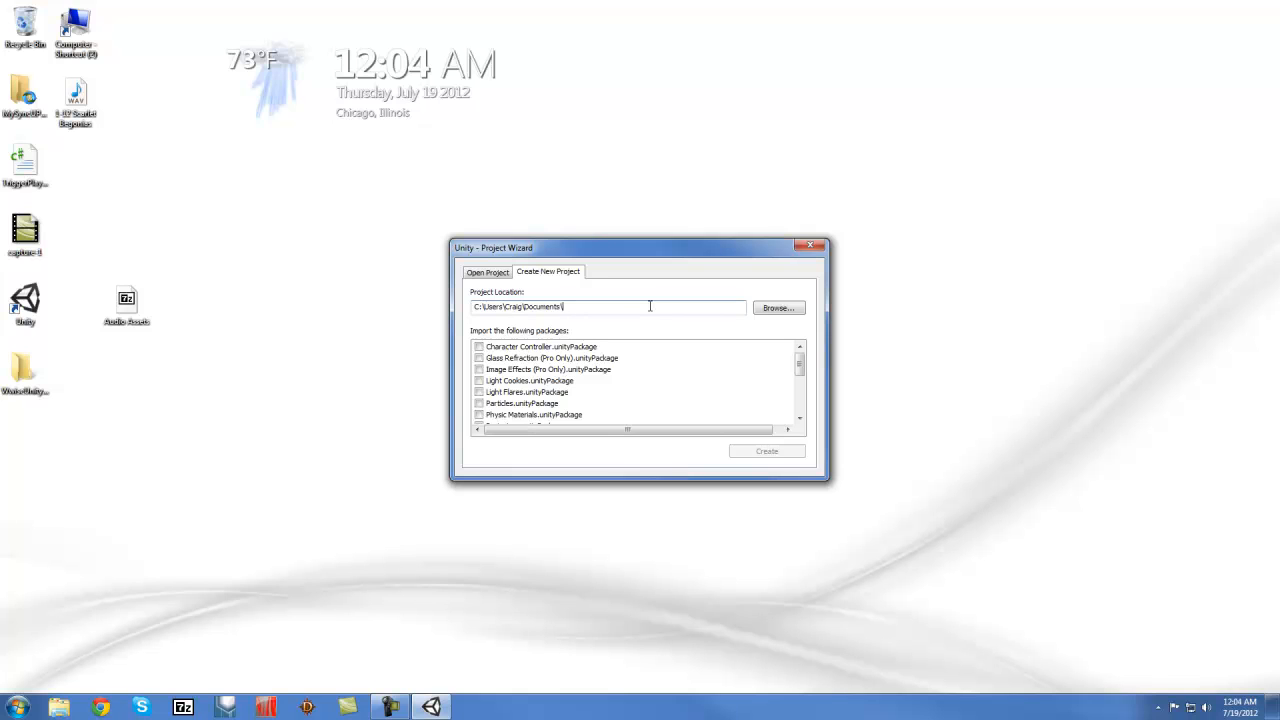
text(\WwiseUnityTest)
key(BackSpace)
key(BackSpace)
key(BackSpace)
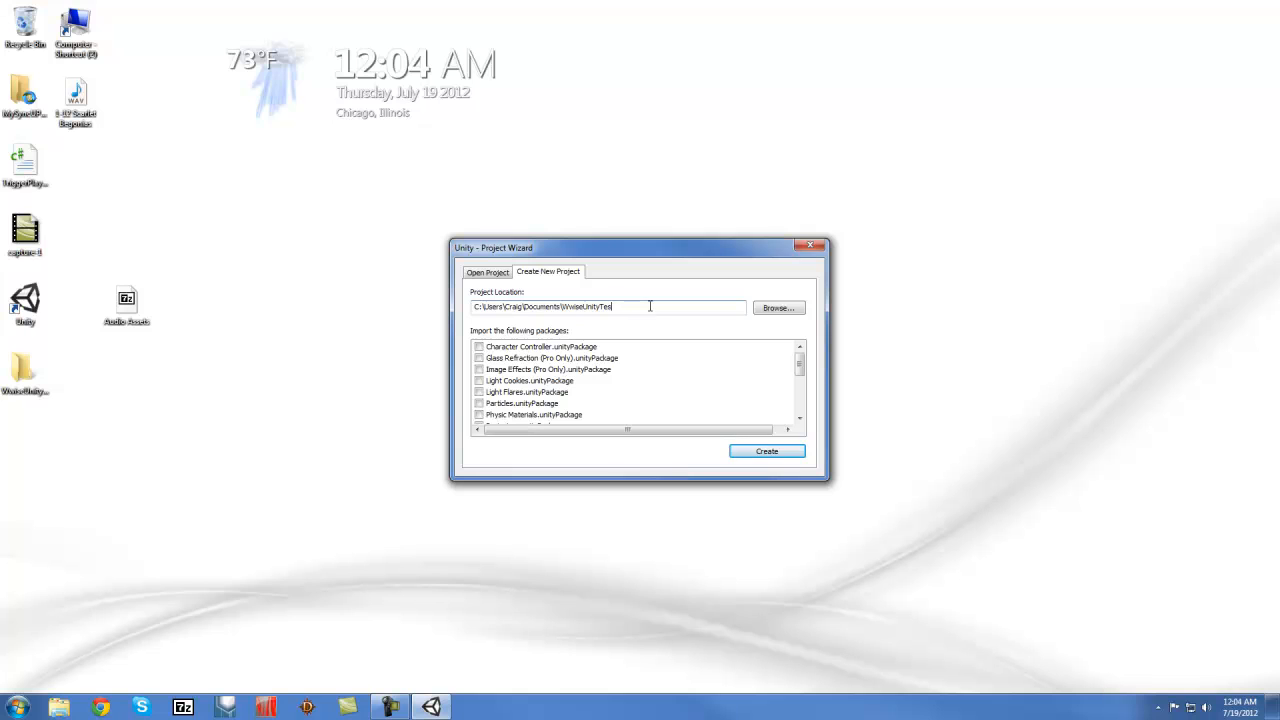
text(utorial)
click(767, 452)
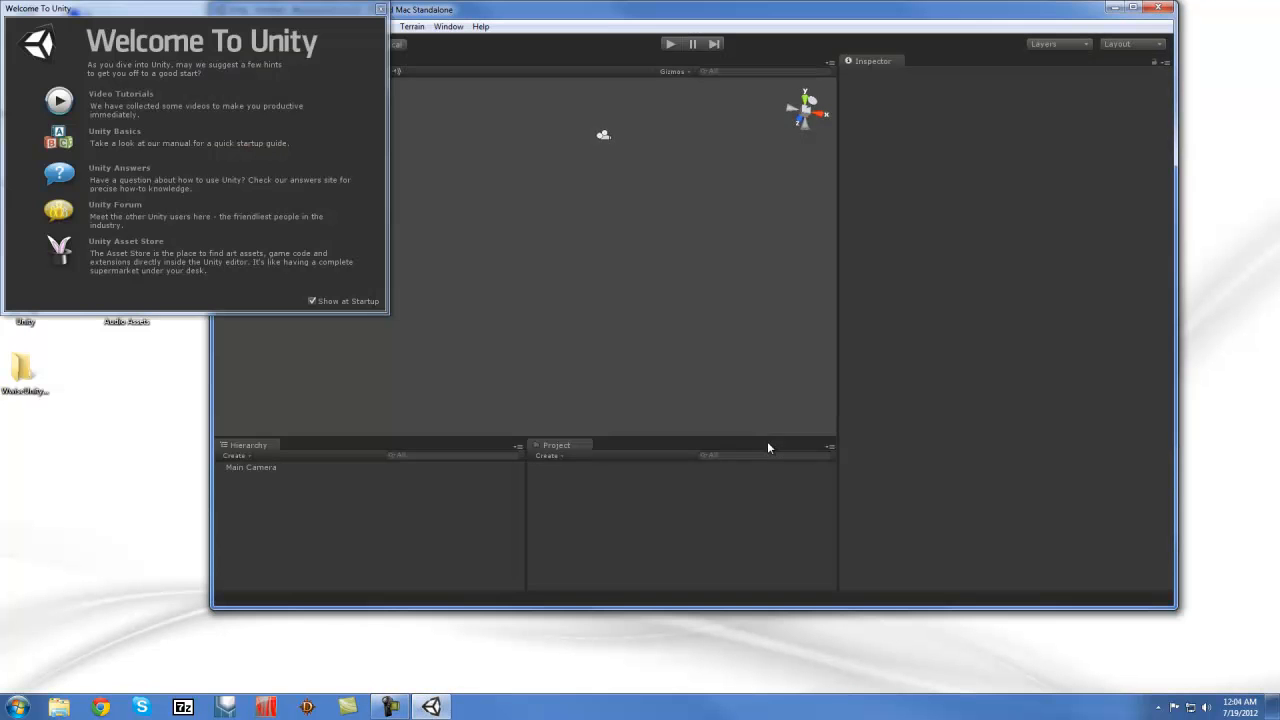
Close the Welcome window and show the WwiseUnityTutorial project folder in Explorer
click(381, 9)
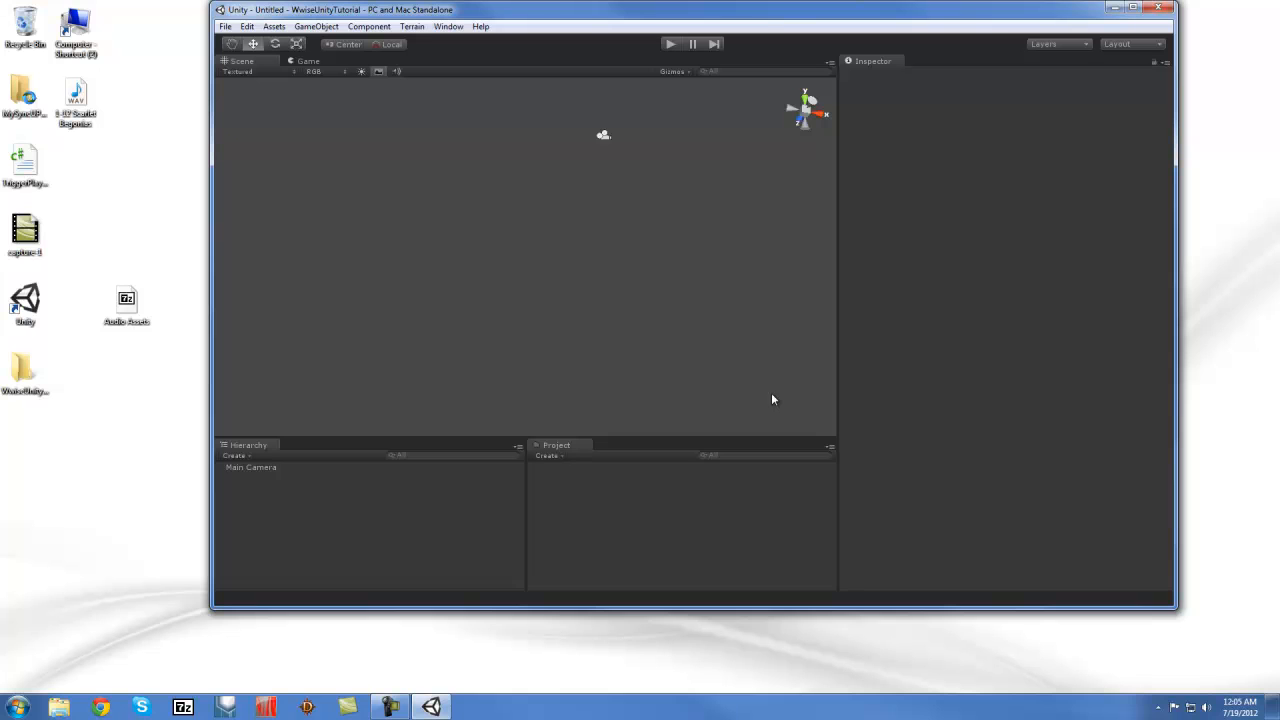
right_click(595, 494)
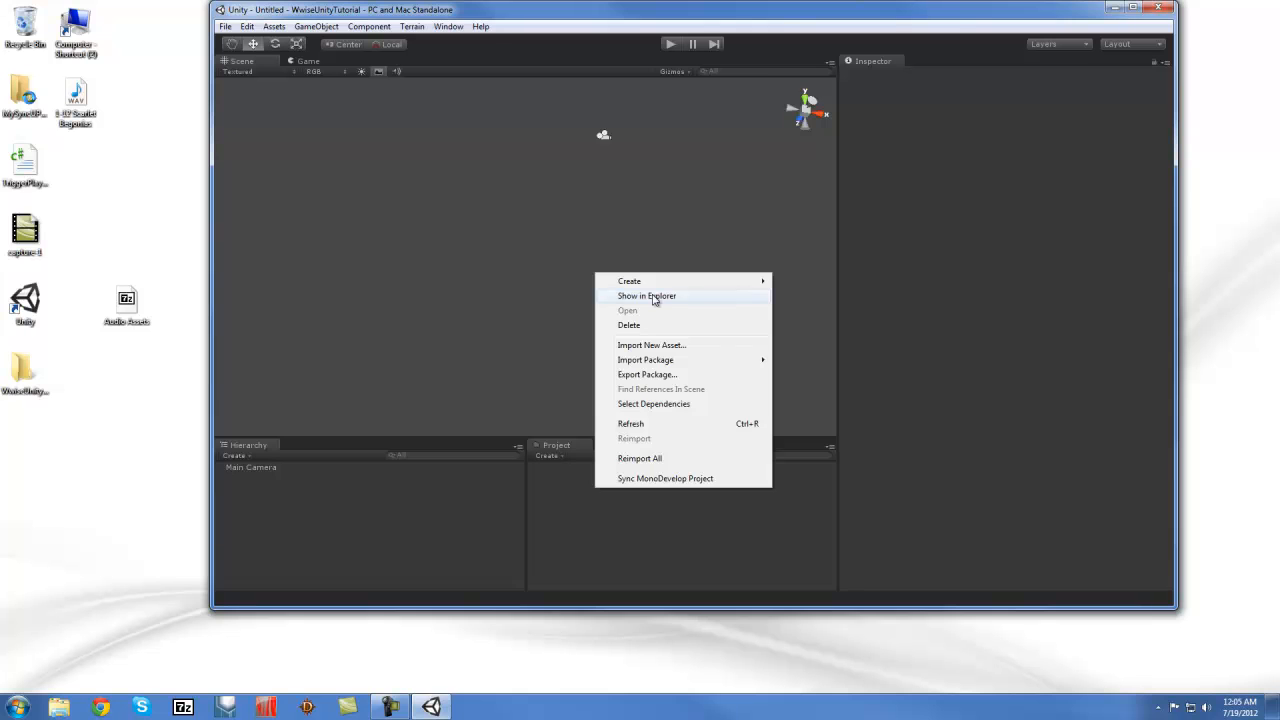
click(654, 298)
drag(1279, 72, 775, 76)
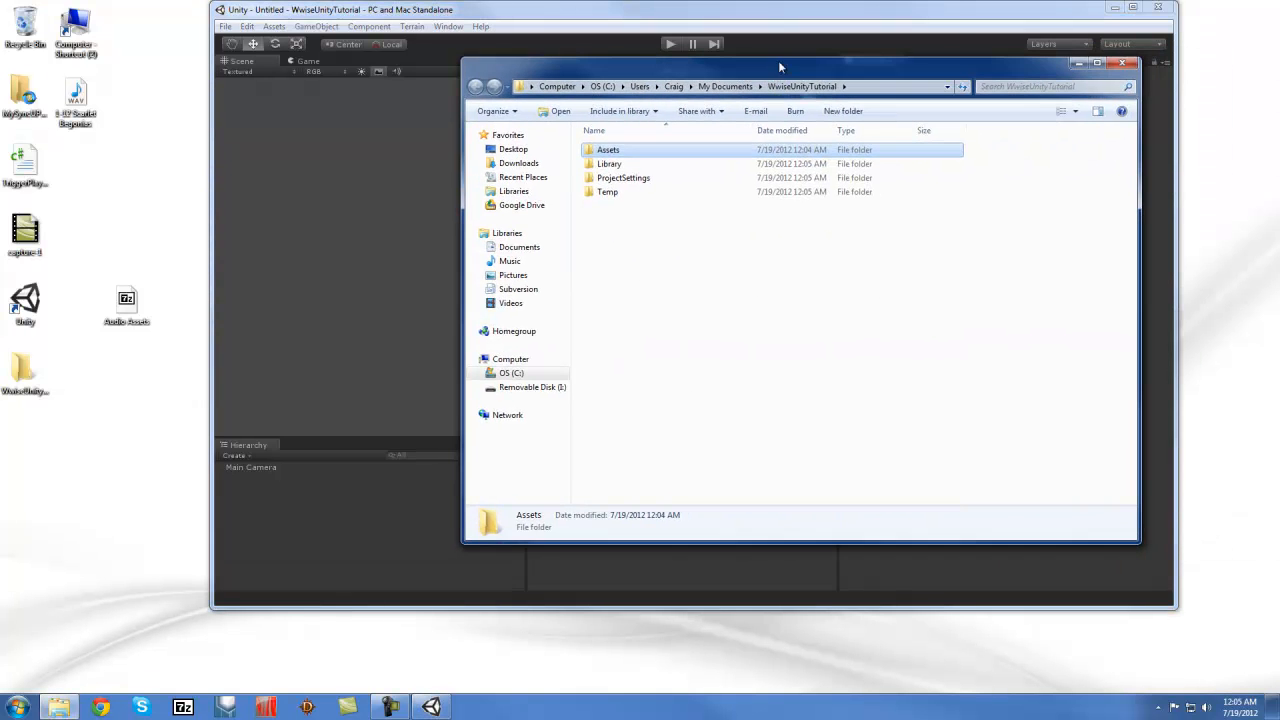
Open the project's Assets folder and the WwiseUnityPlugin folder side by side
double_click(614, 150)
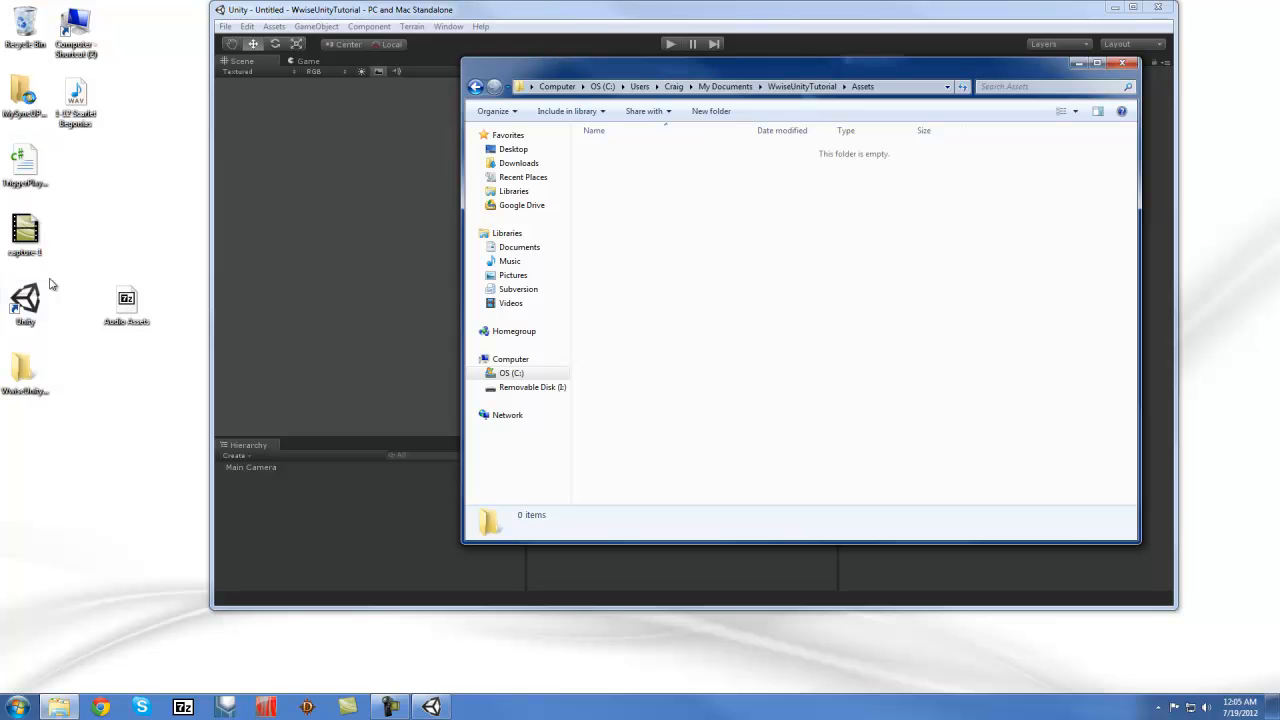
double_click(26, 374)
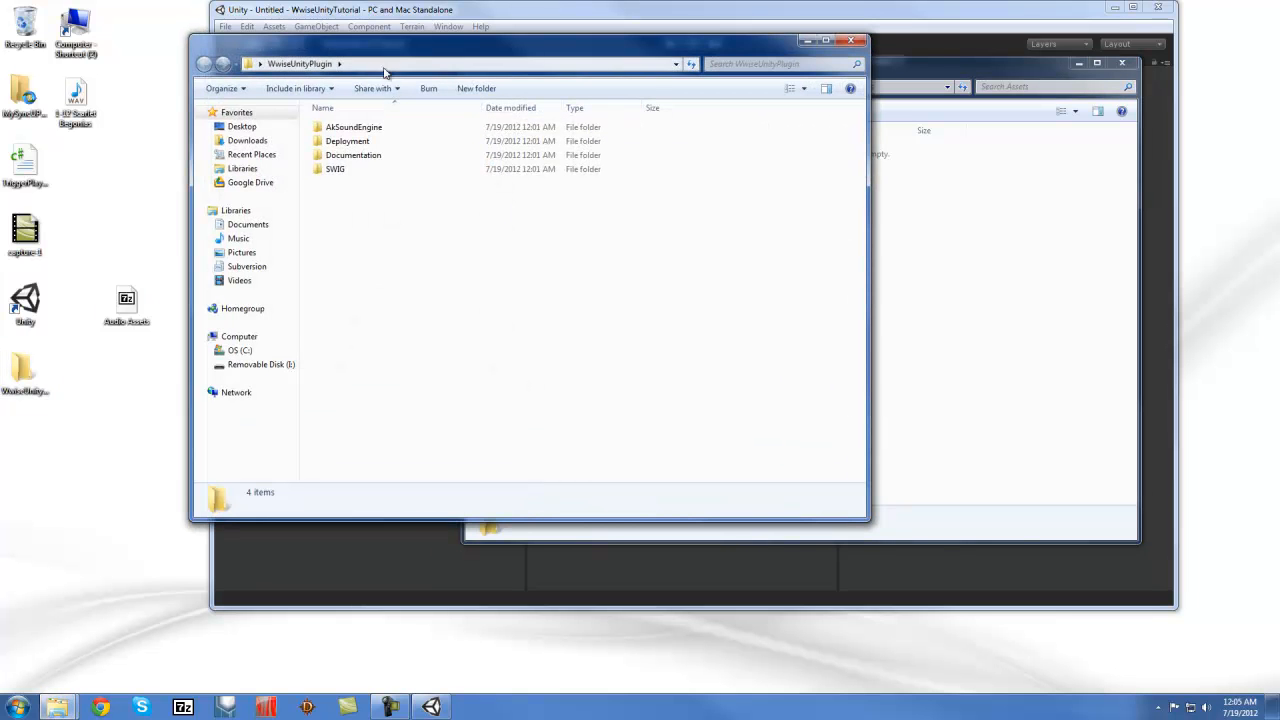
drag(394, 50, 306, 58)
drag(832, 72, 934, 50)
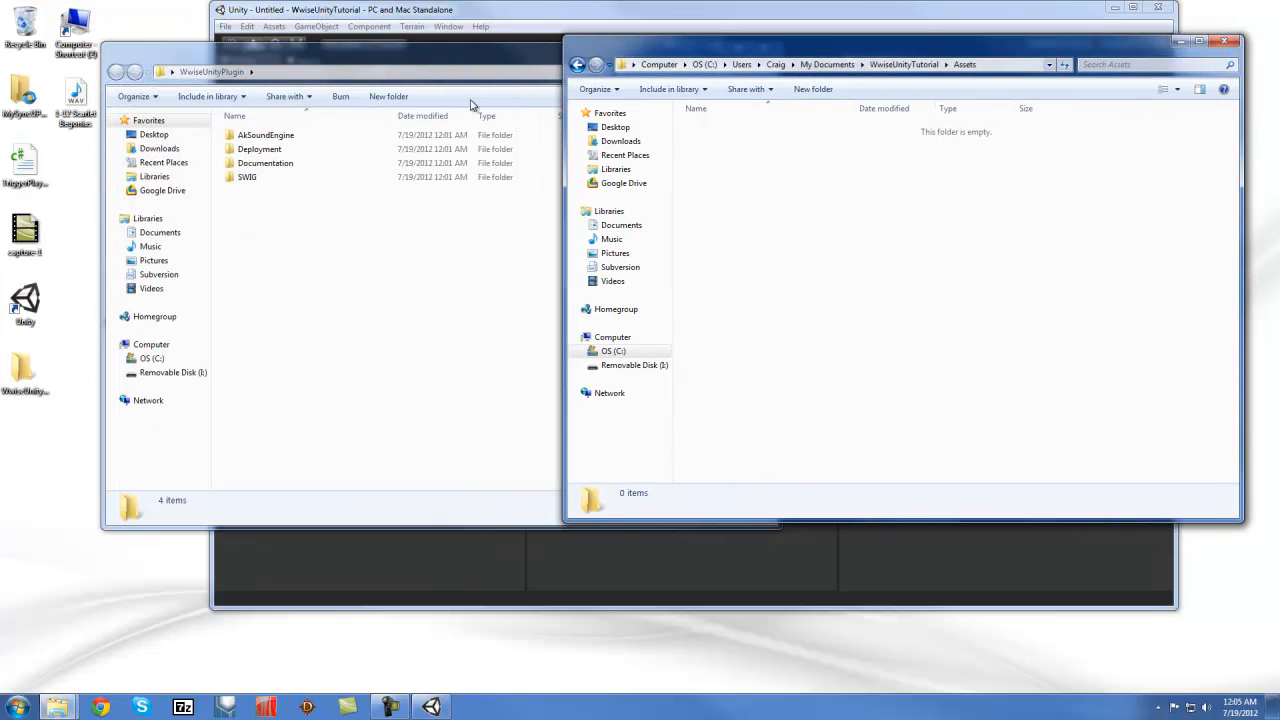
Copy the AK folder from Deployment\Win32\Assets into the WwiseUnityTutorial project's Assets folder
click(270, 152)
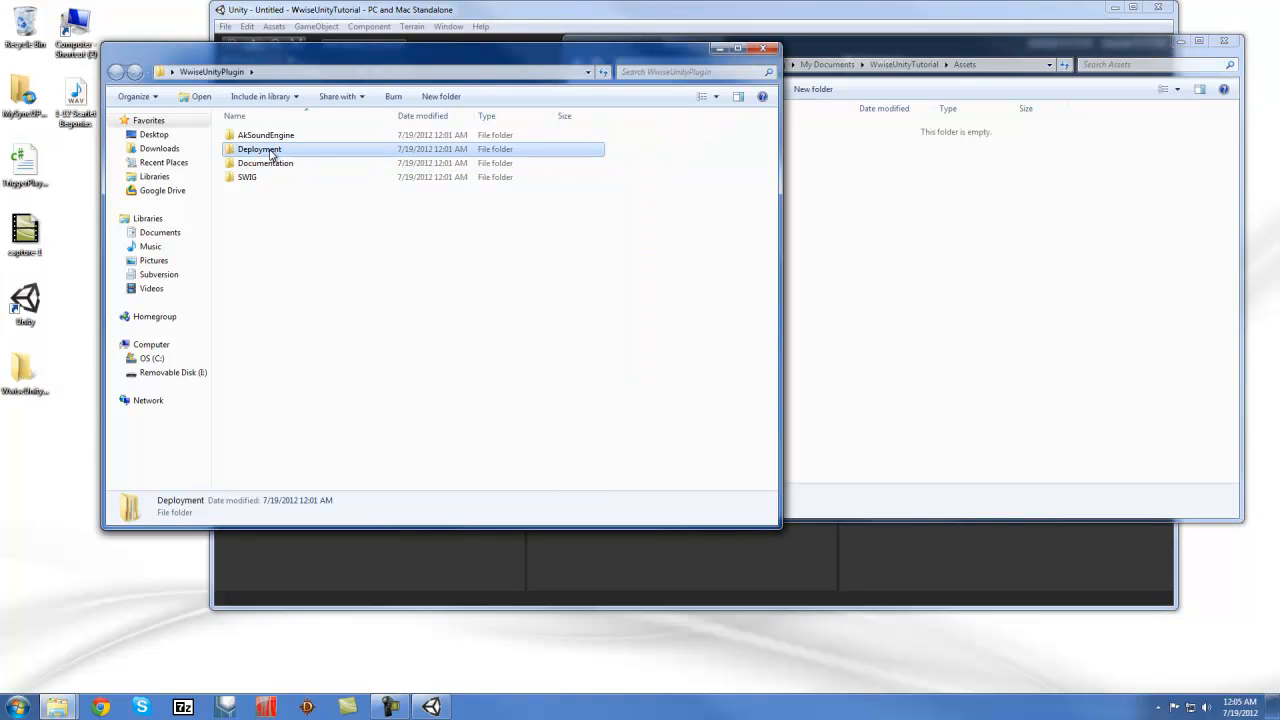
double_click(270, 152)
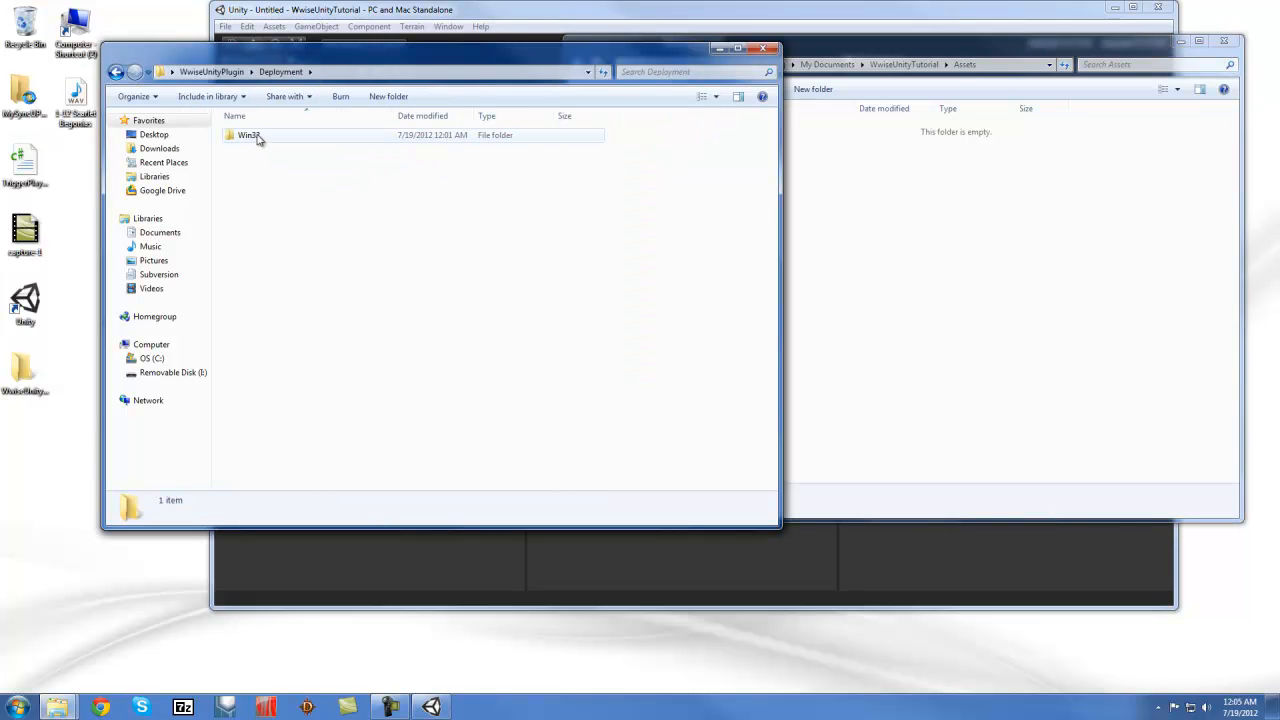
double_click(257, 139)
double_click(259, 140)
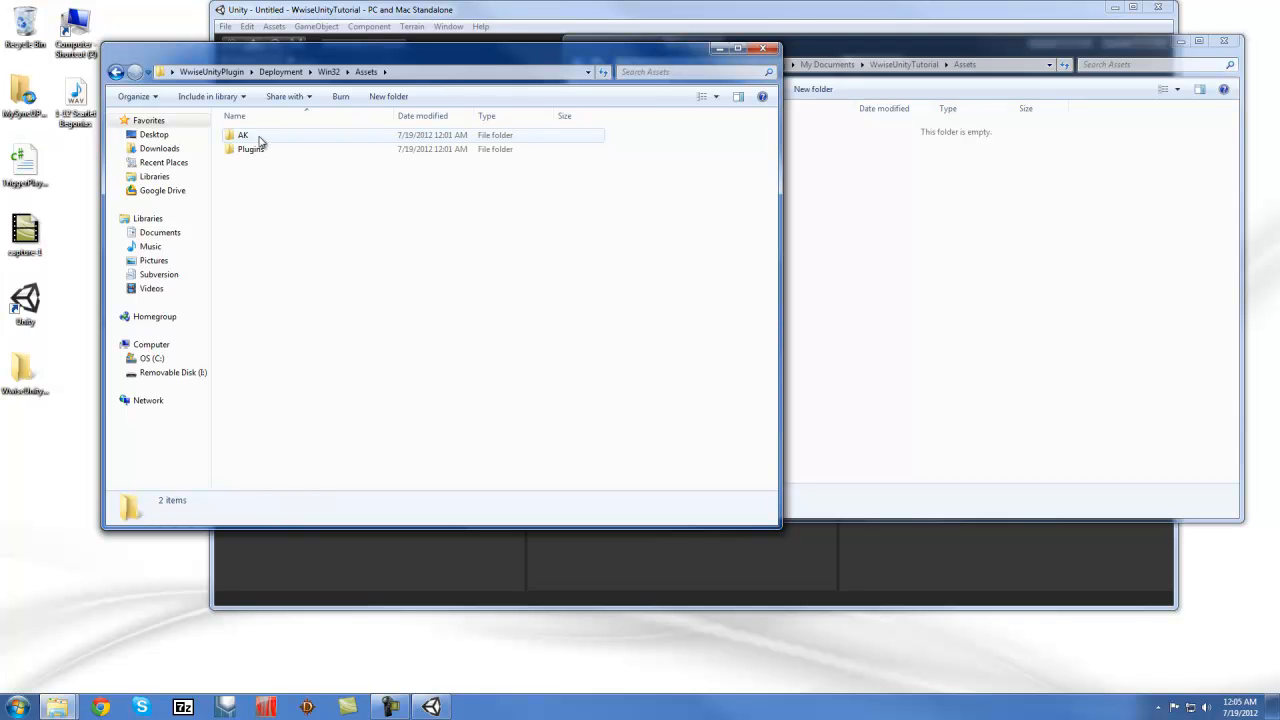
right_click(243, 136)
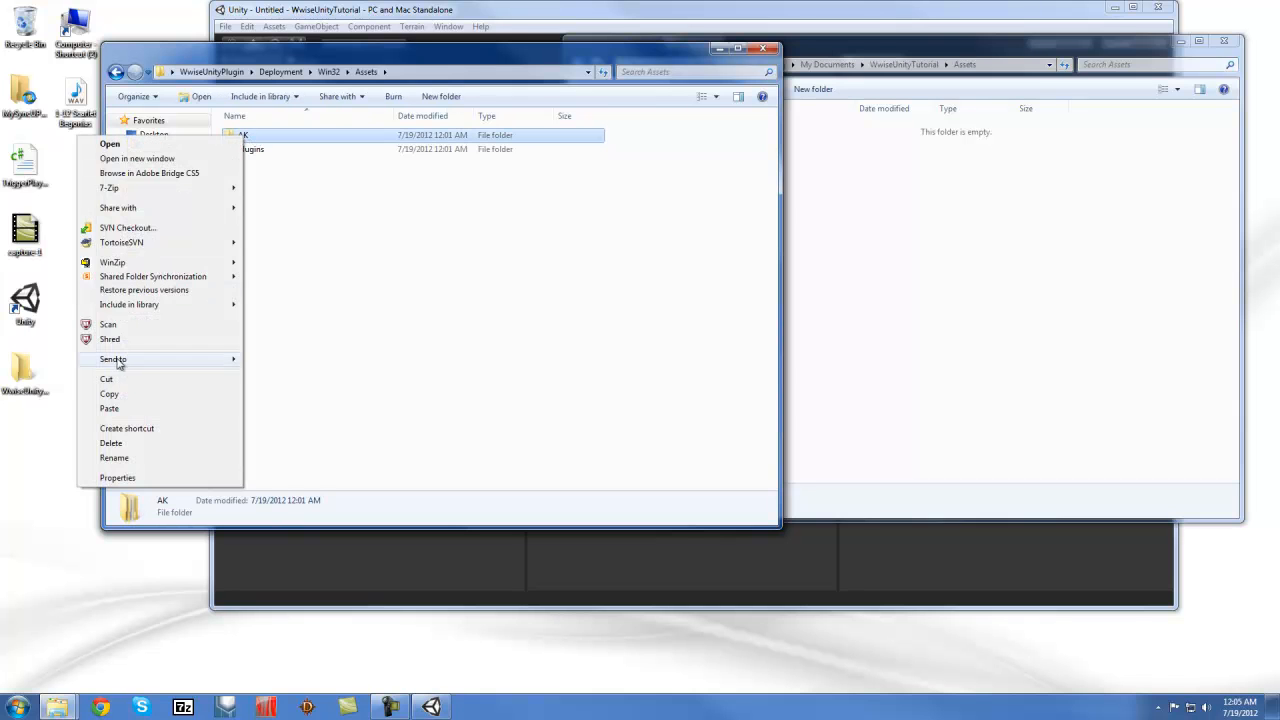
click(130, 393)
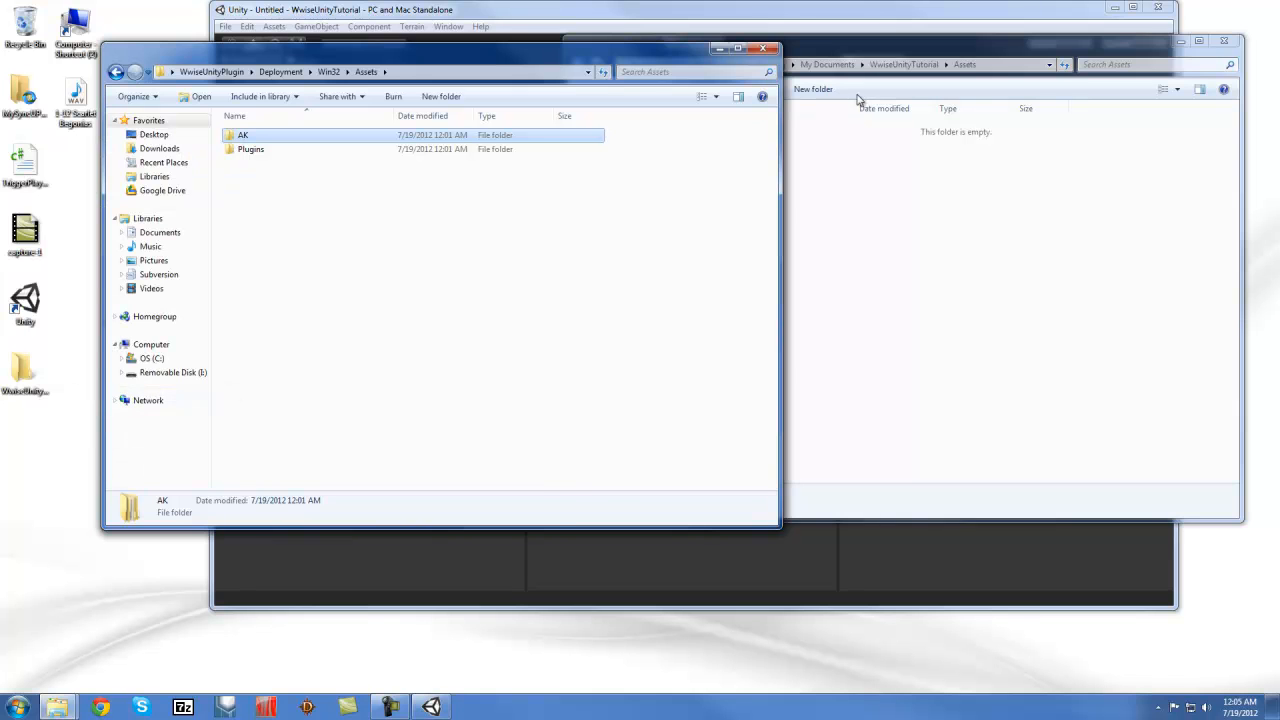
click(849, 38)
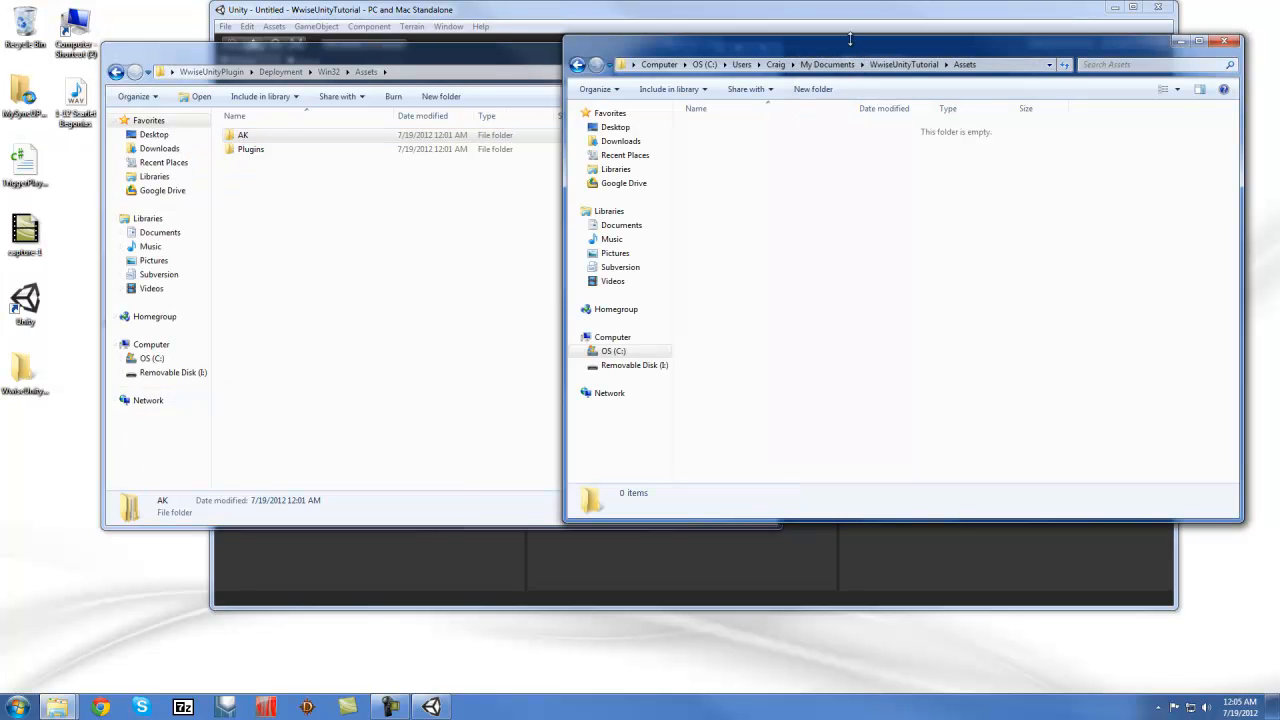
right_click(741, 155)
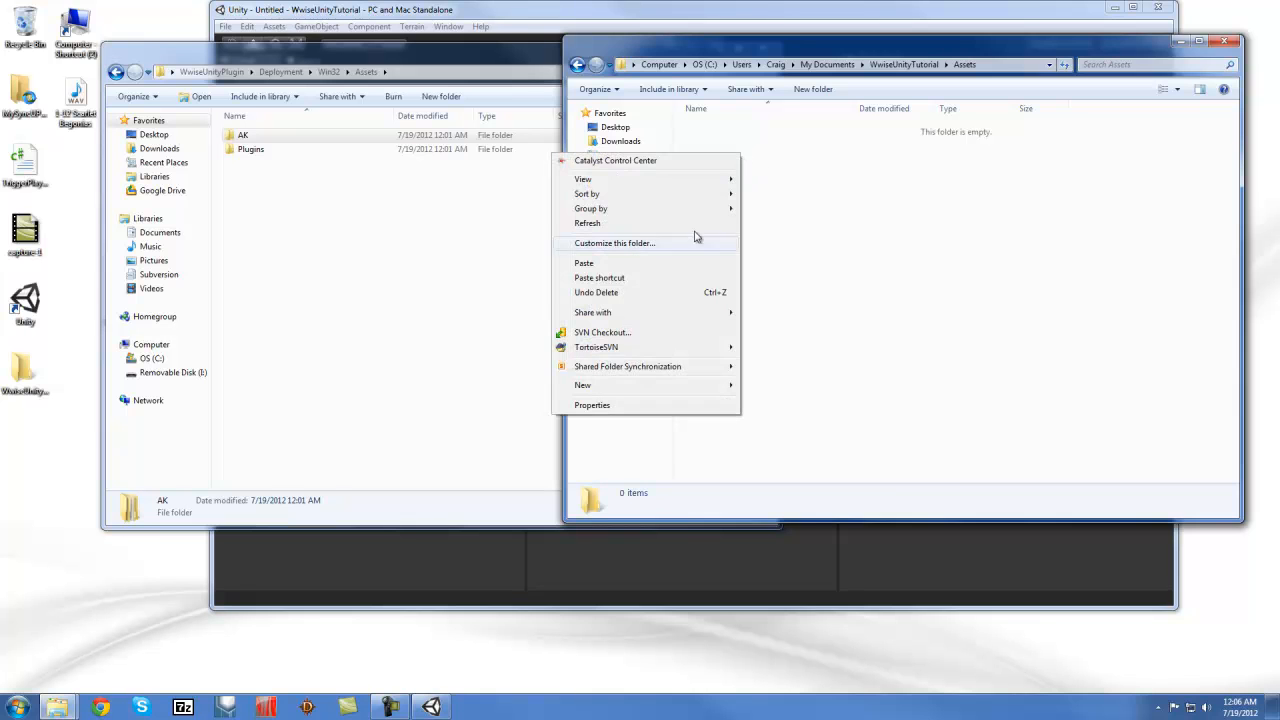
click(585, 263)
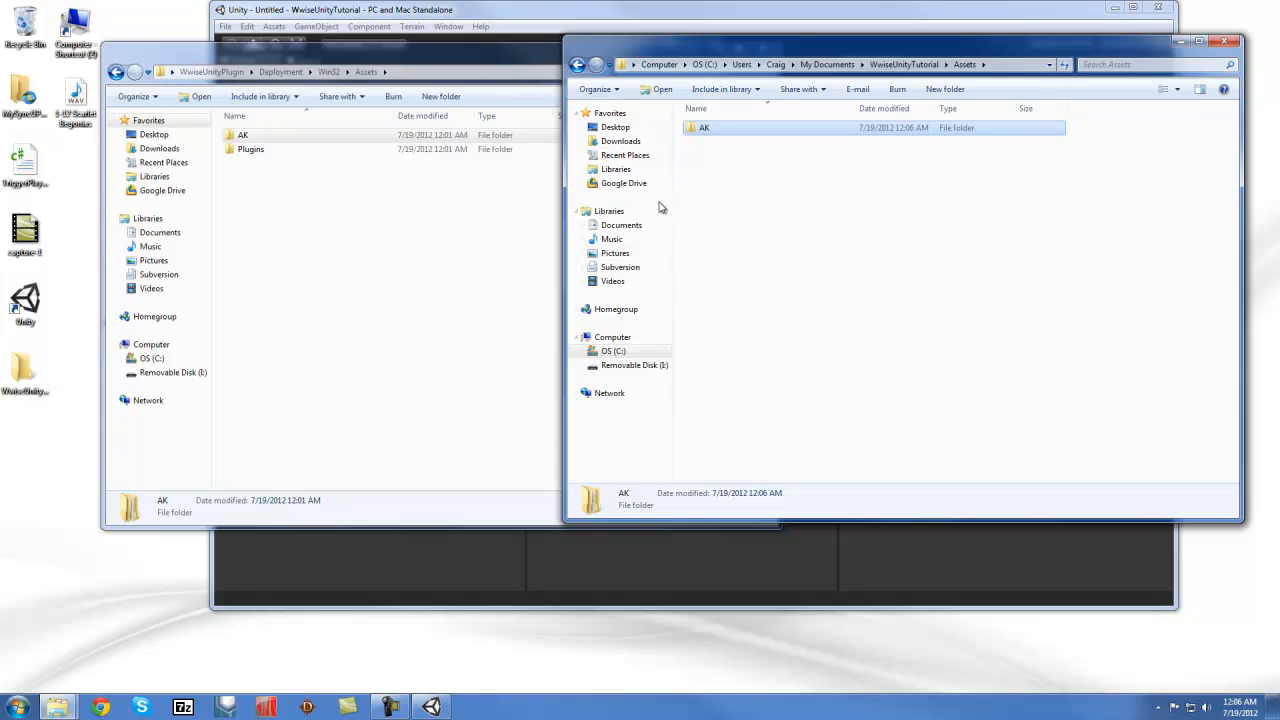
Create a new folder named Plugins in the project's Assets folder
right_click(720, 181)
mouse_move(587, 420)
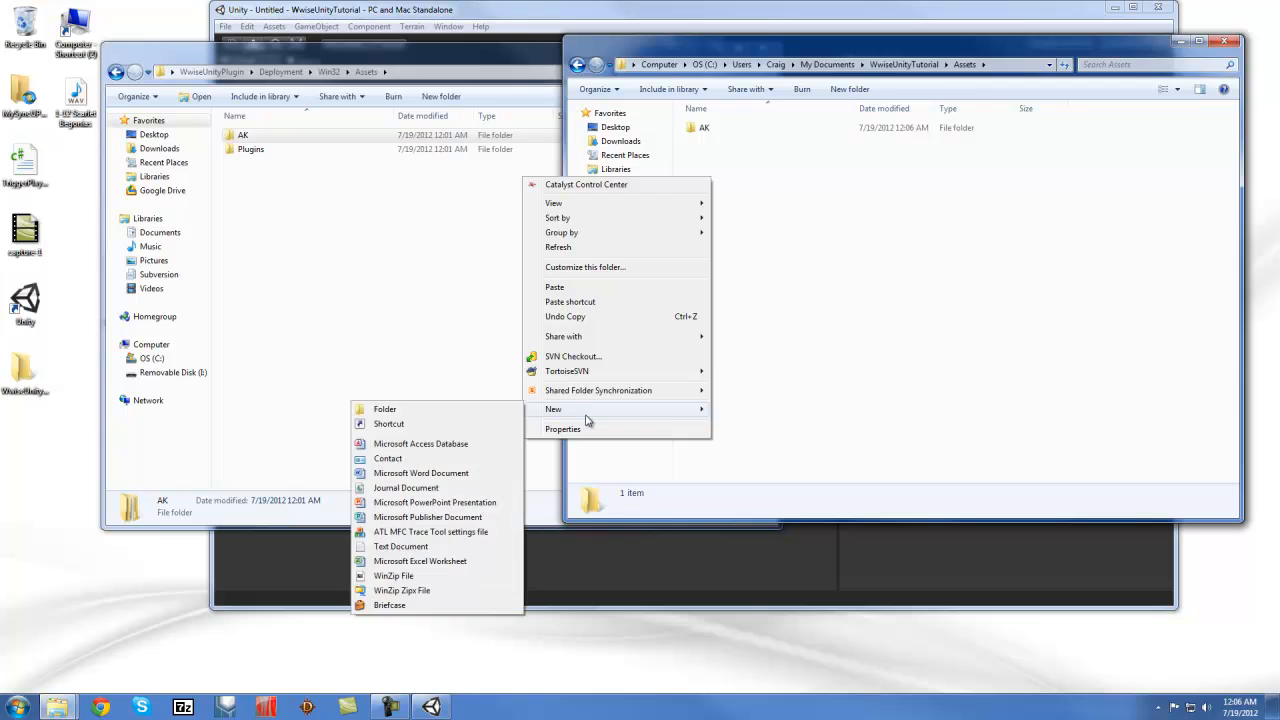
click(443, 411)
text(Plugin)
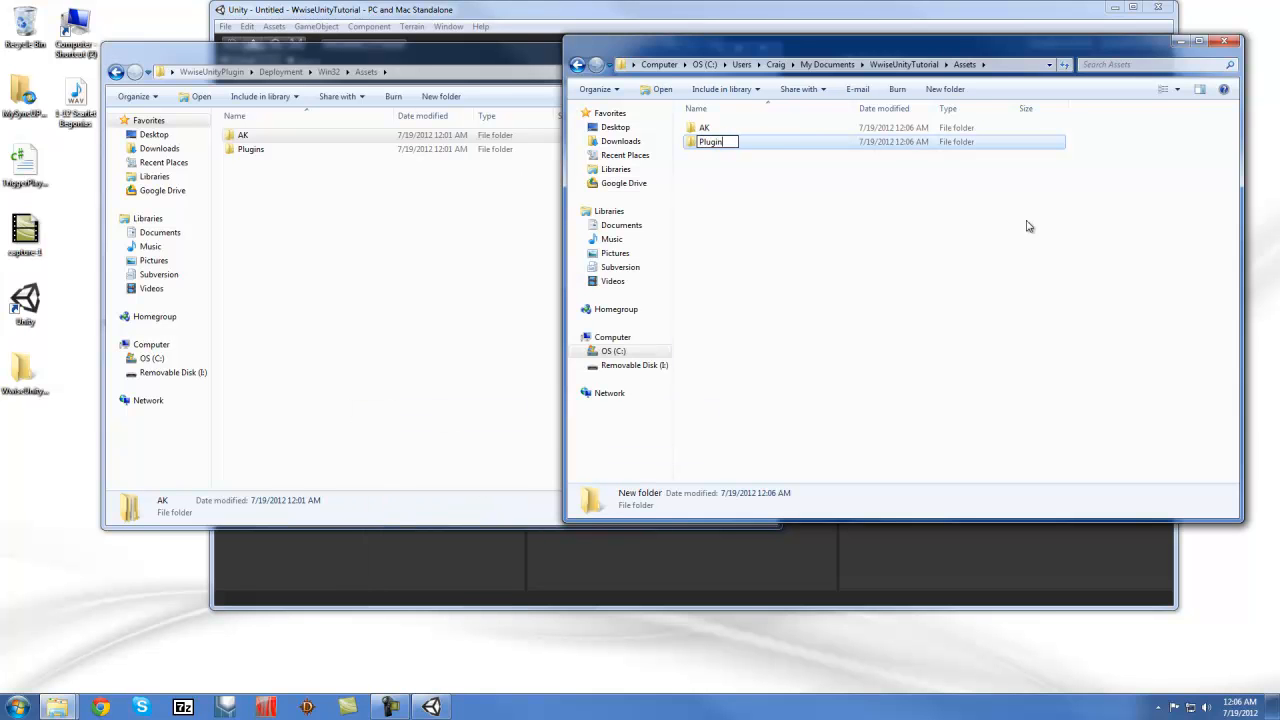
text(s)
key(Return)
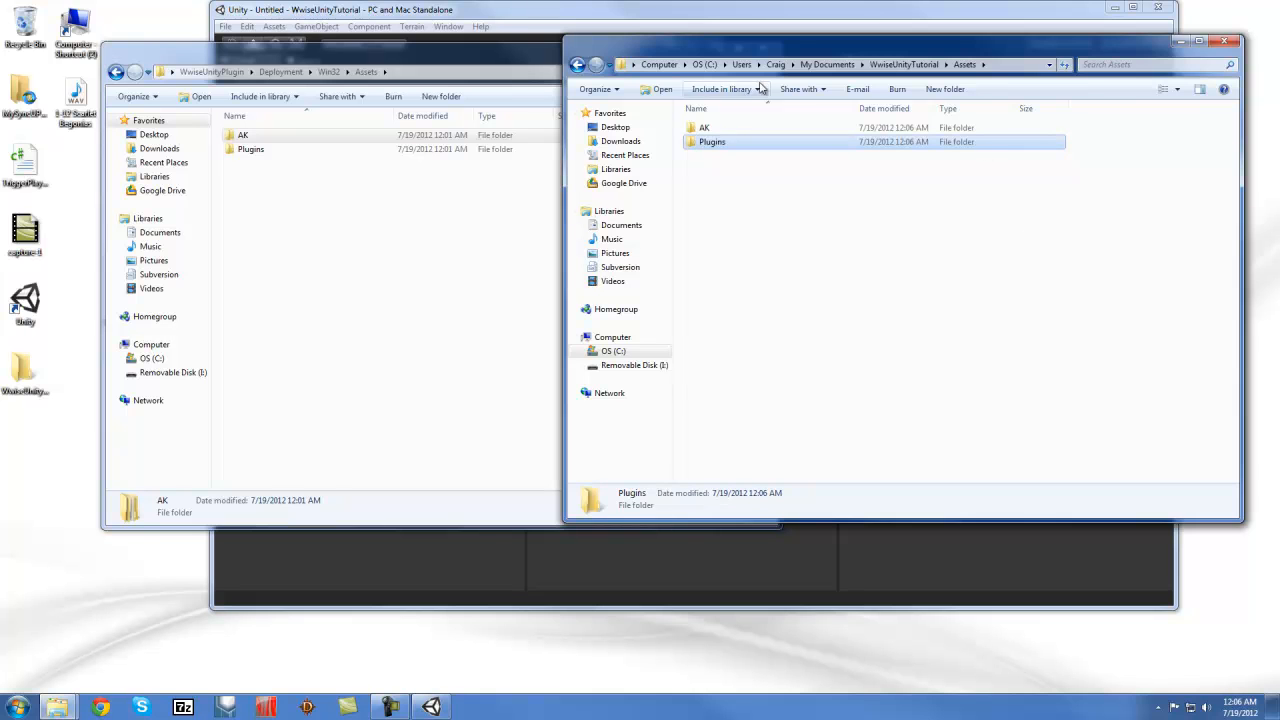
Copy AkSoundEngine.dll from the plugin's Deployment\Win32\Assets\Plugins\Profile folder
click(252, 151)
double_click(252, 151)
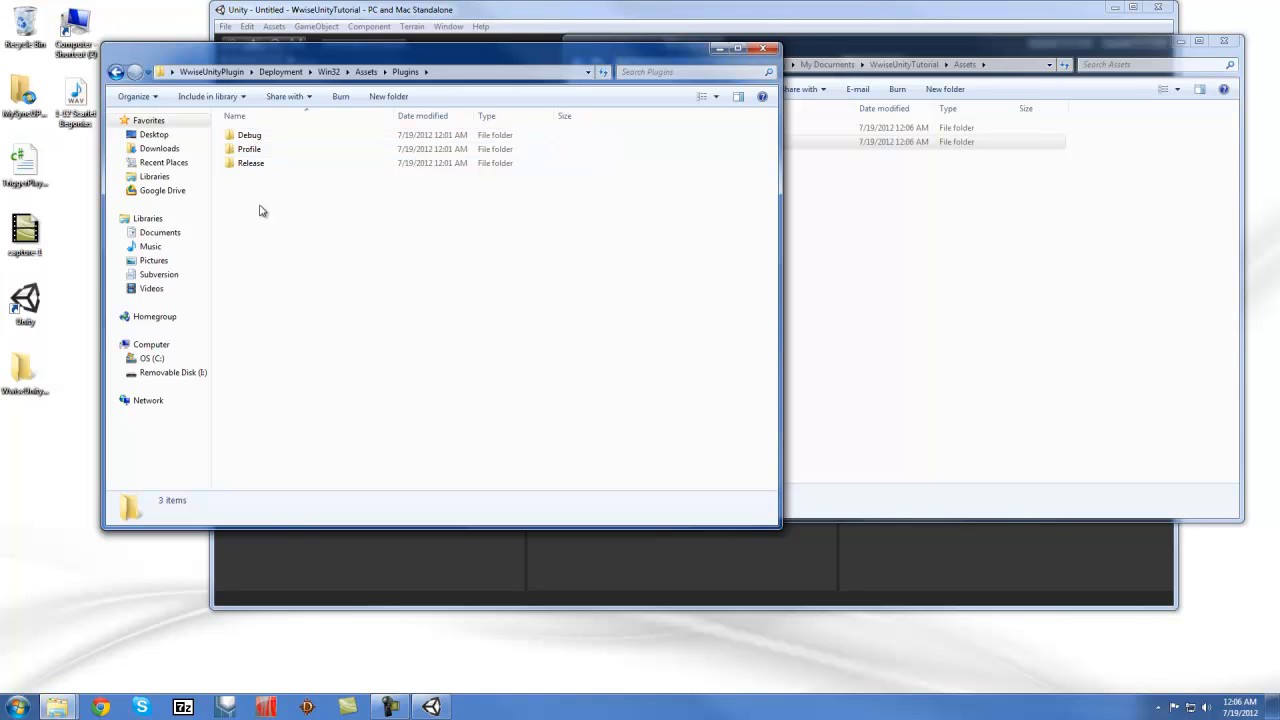
double_click(250, 150)
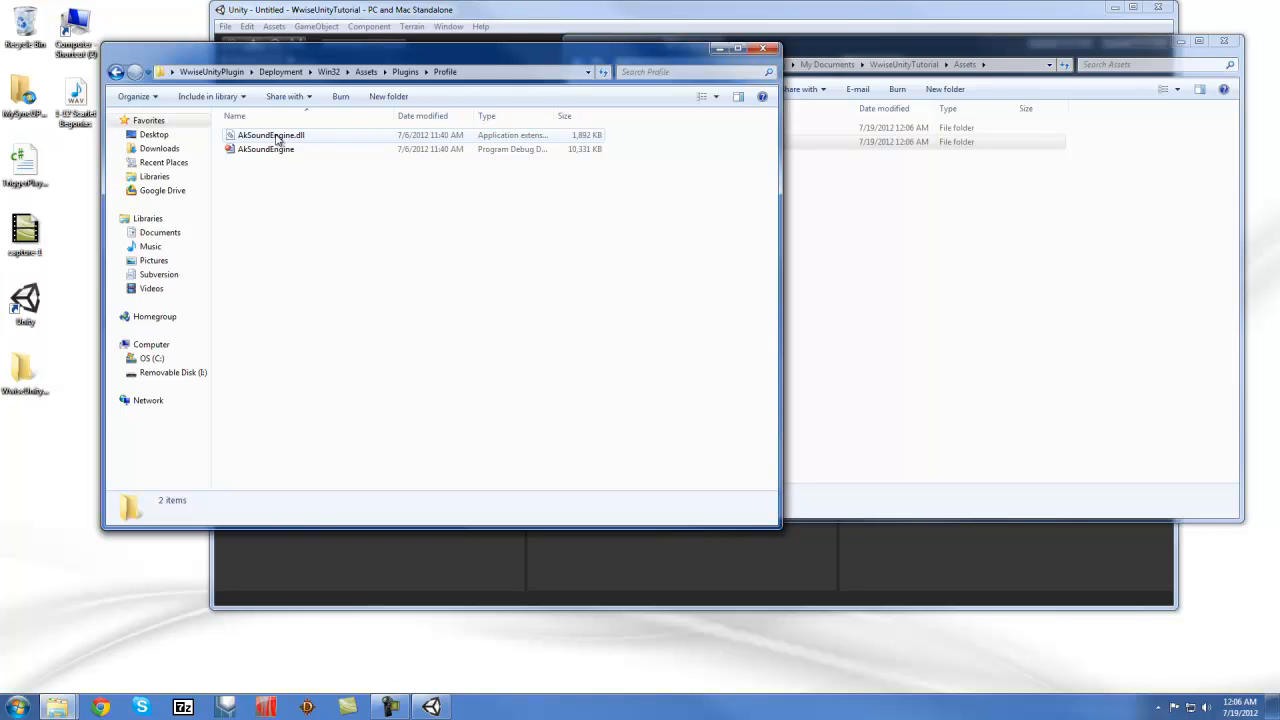
right_click(275, 139)
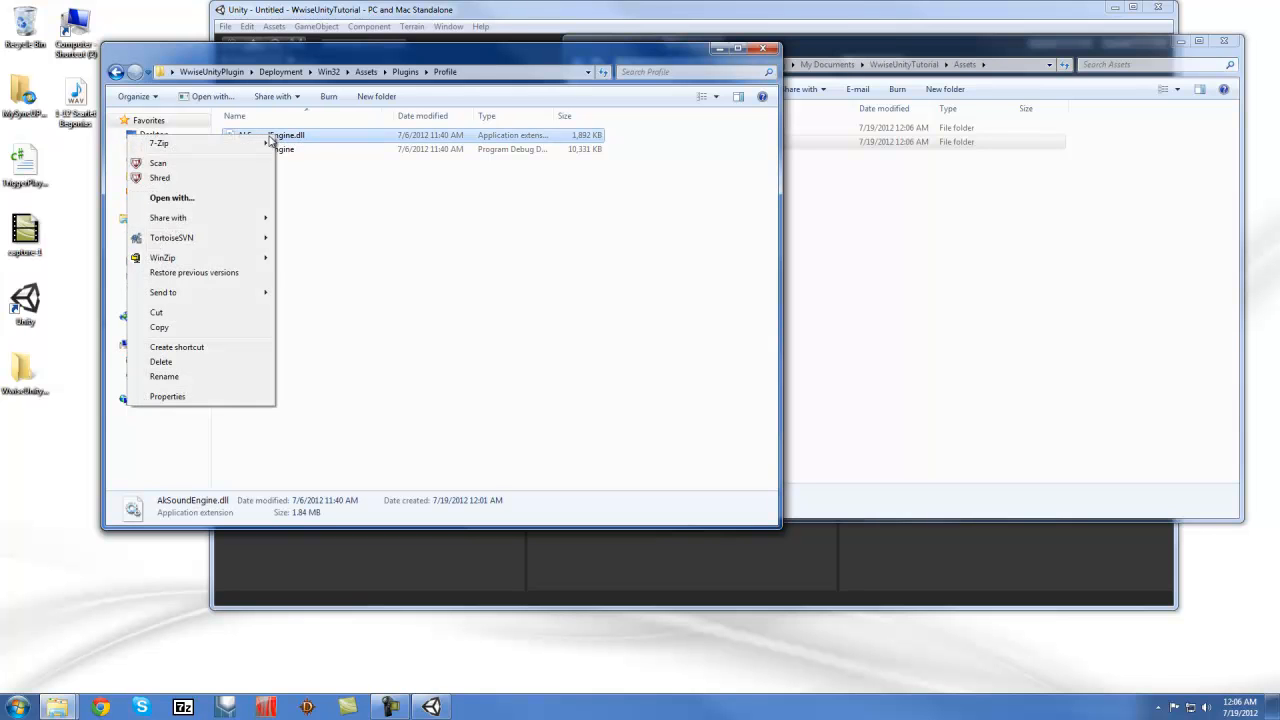
click(159, 327)
ctrl+click(277, 151)
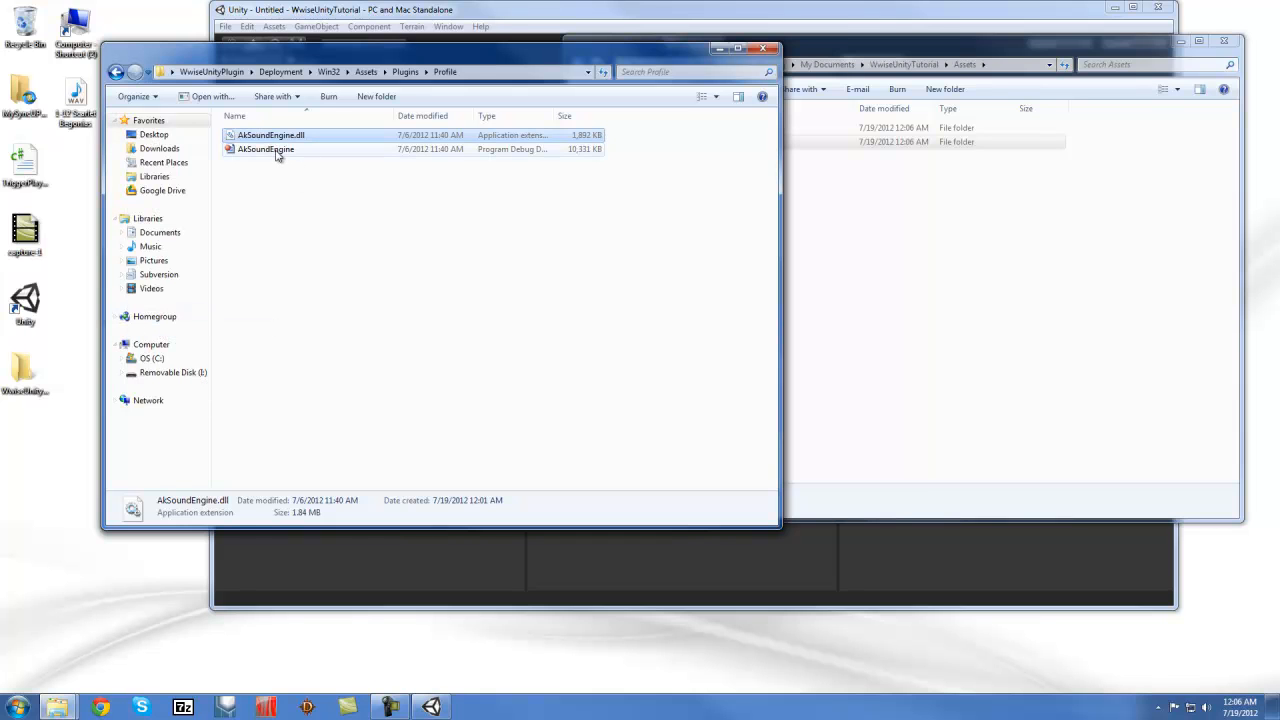
click(271, 153)
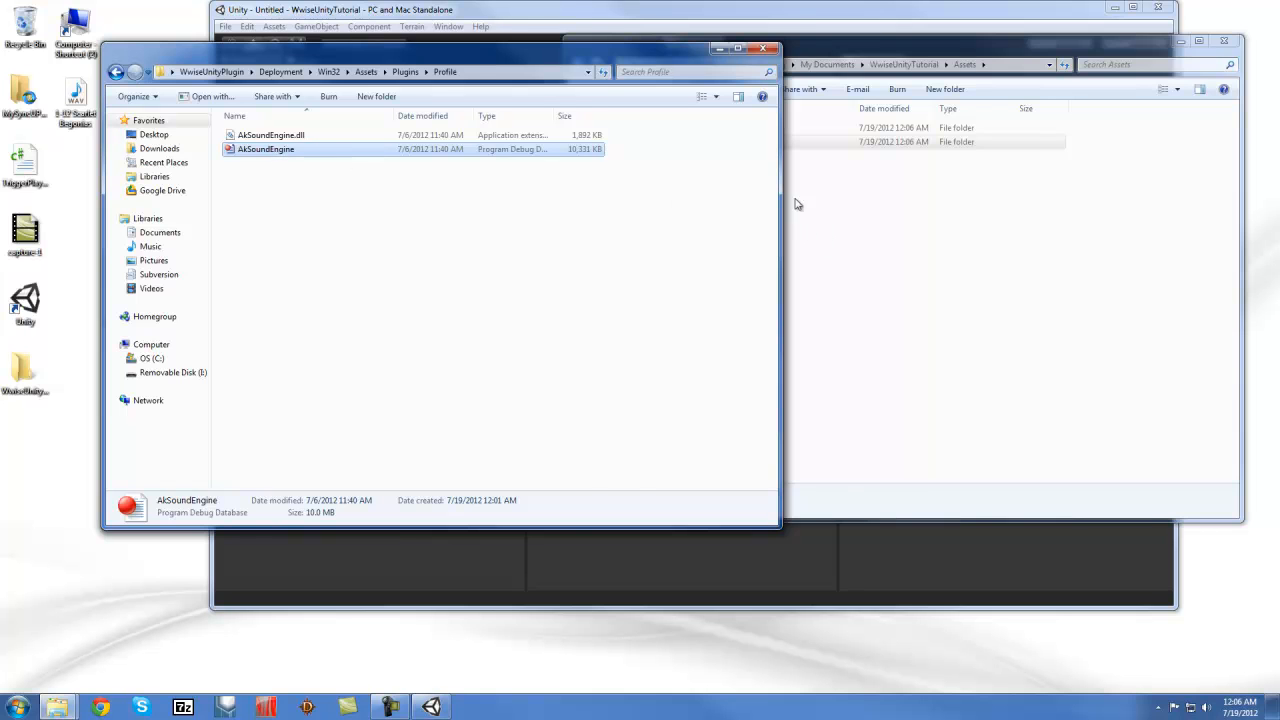
Paste AkSoundEngine.dll into the project's Assets\Plugins folder and verify it's there
click(849, 203)
right_click(710, 145)
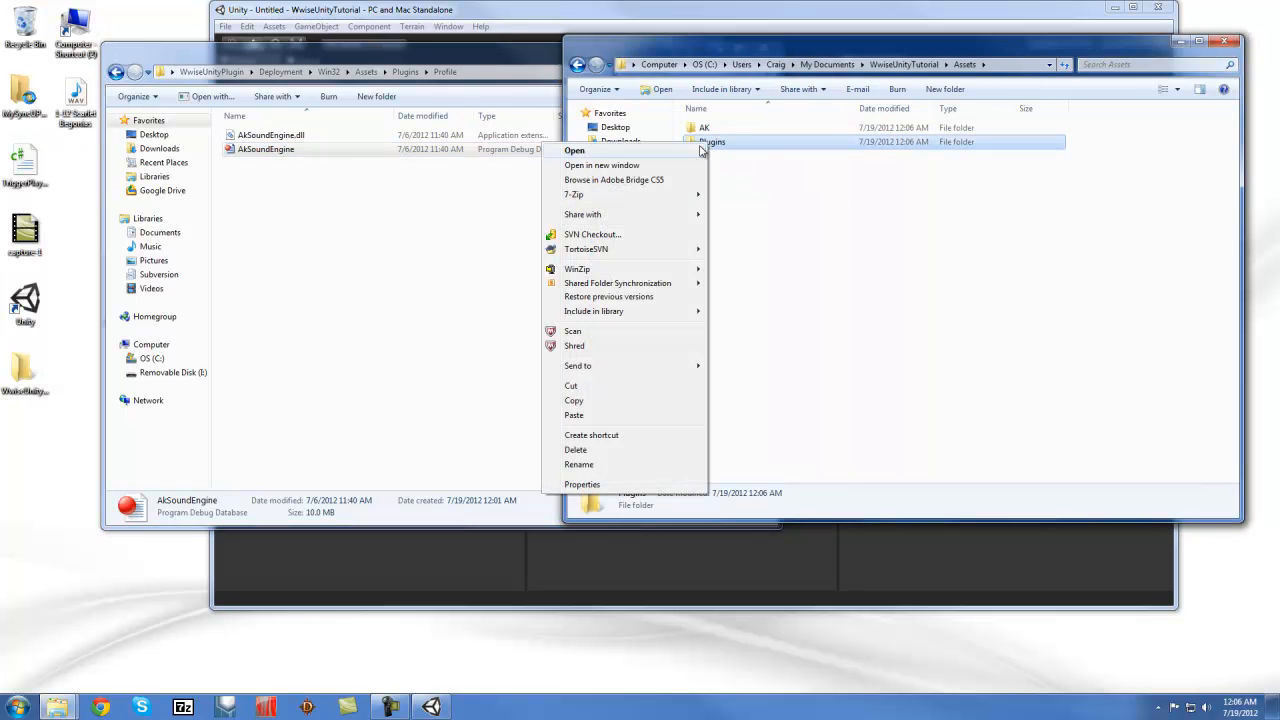
click(584, 416)
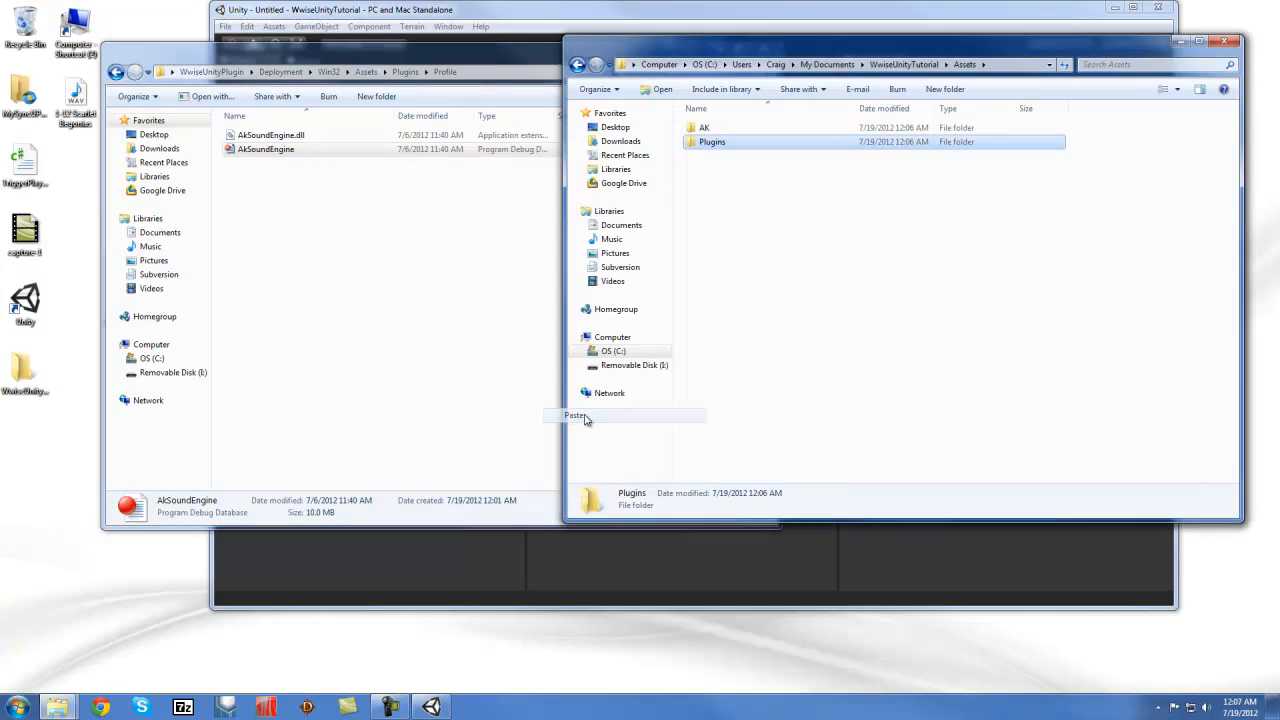
double_click(736, 145)
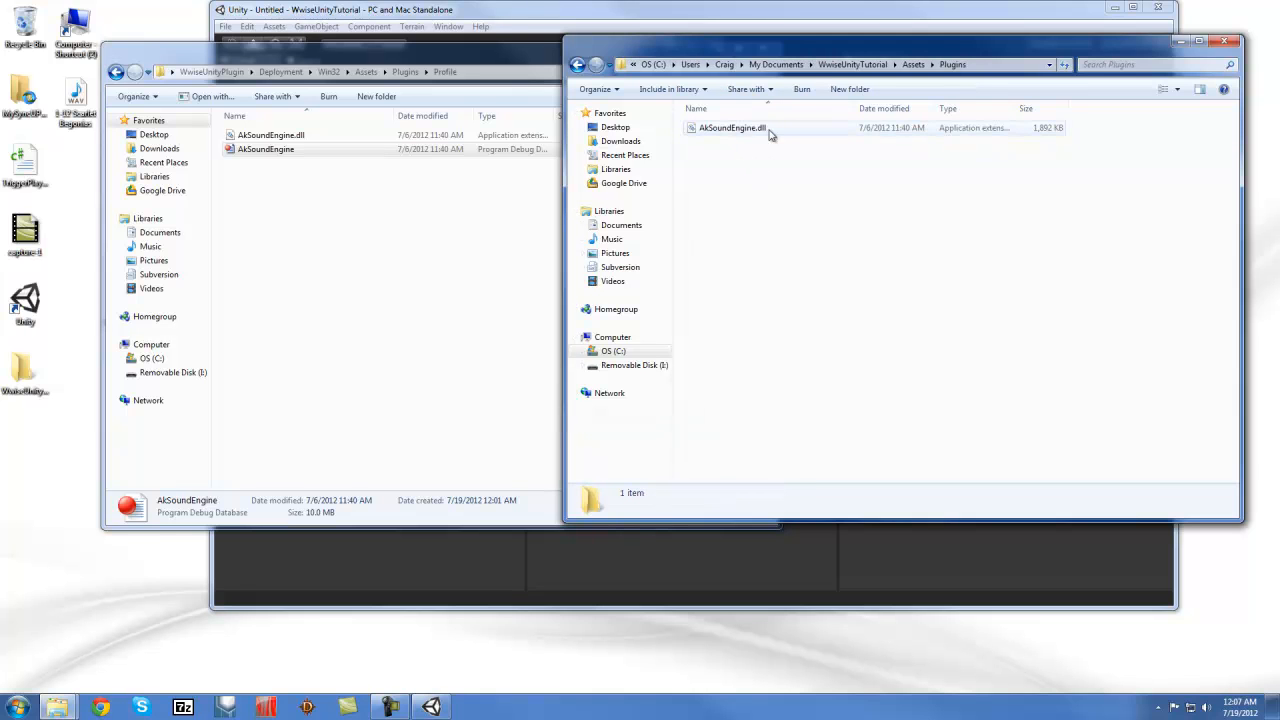
click(577, 64)
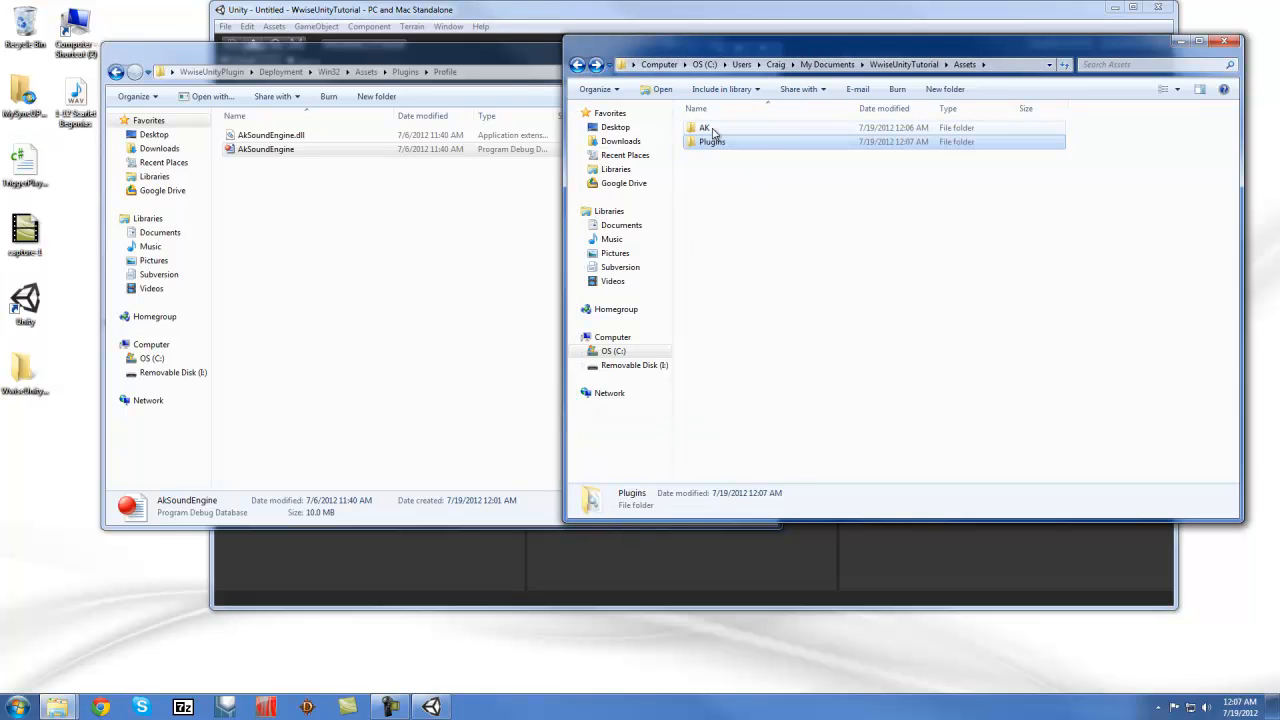
Create two new folders in Assets, naming one StreamingAssets
right_click(715, 215)
mouse_move(652, 446)
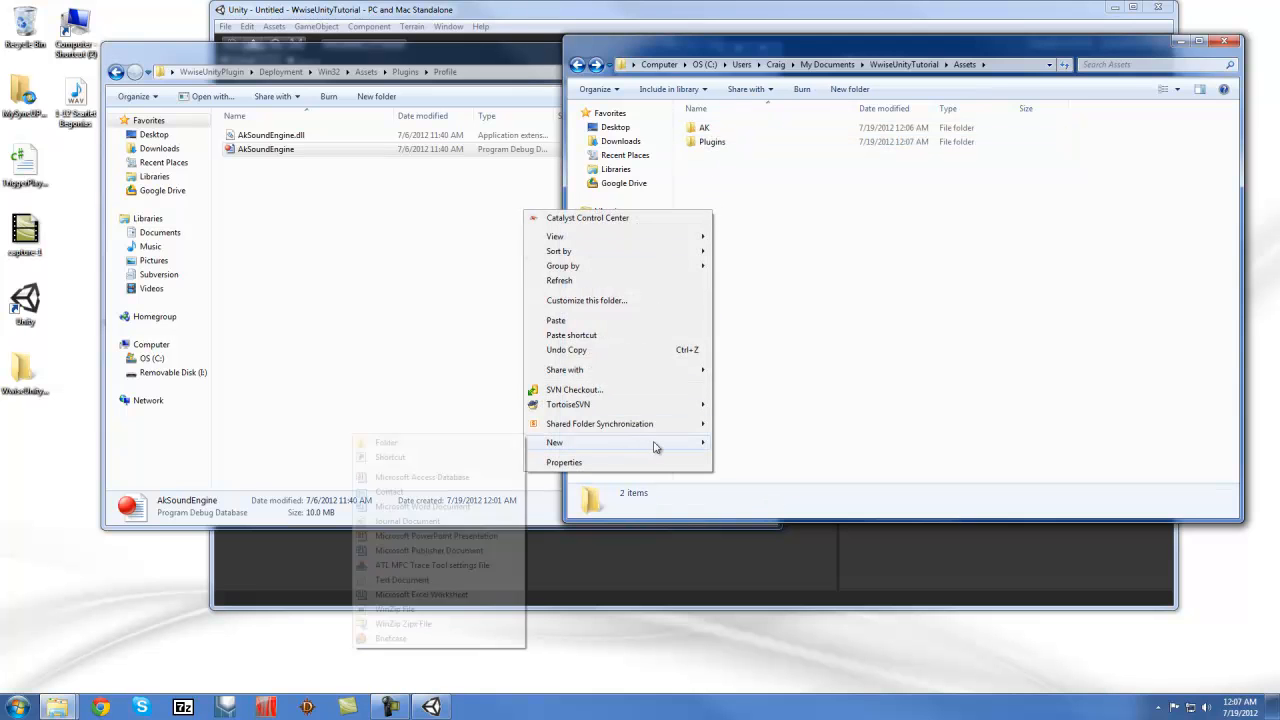
click(376, 443)
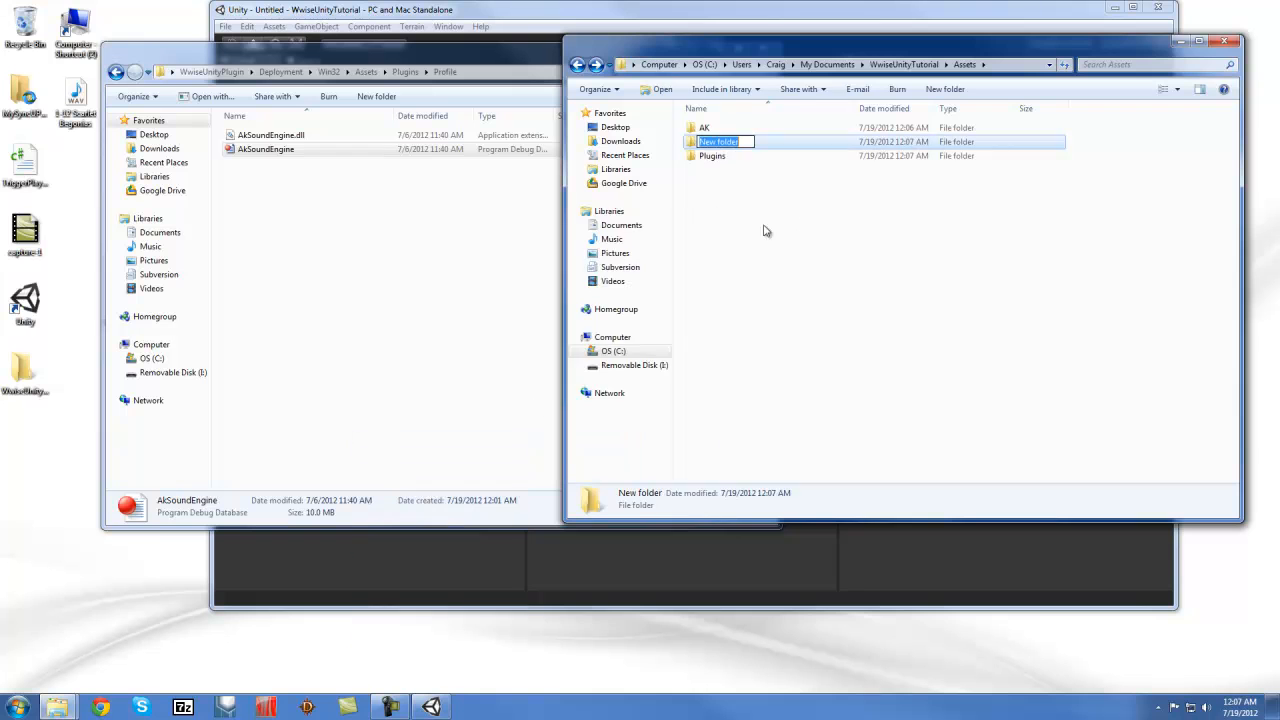
right_click(734, 208)
mouse_move(625, 440)
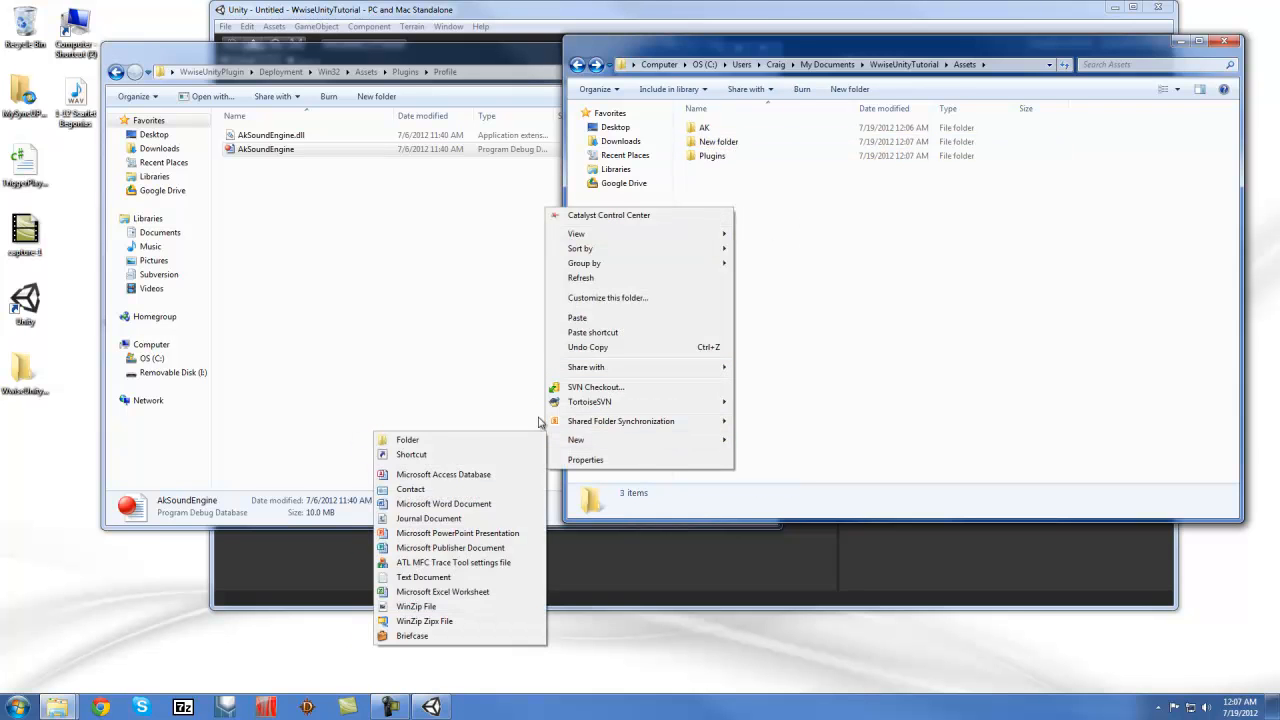
click(476, 444)
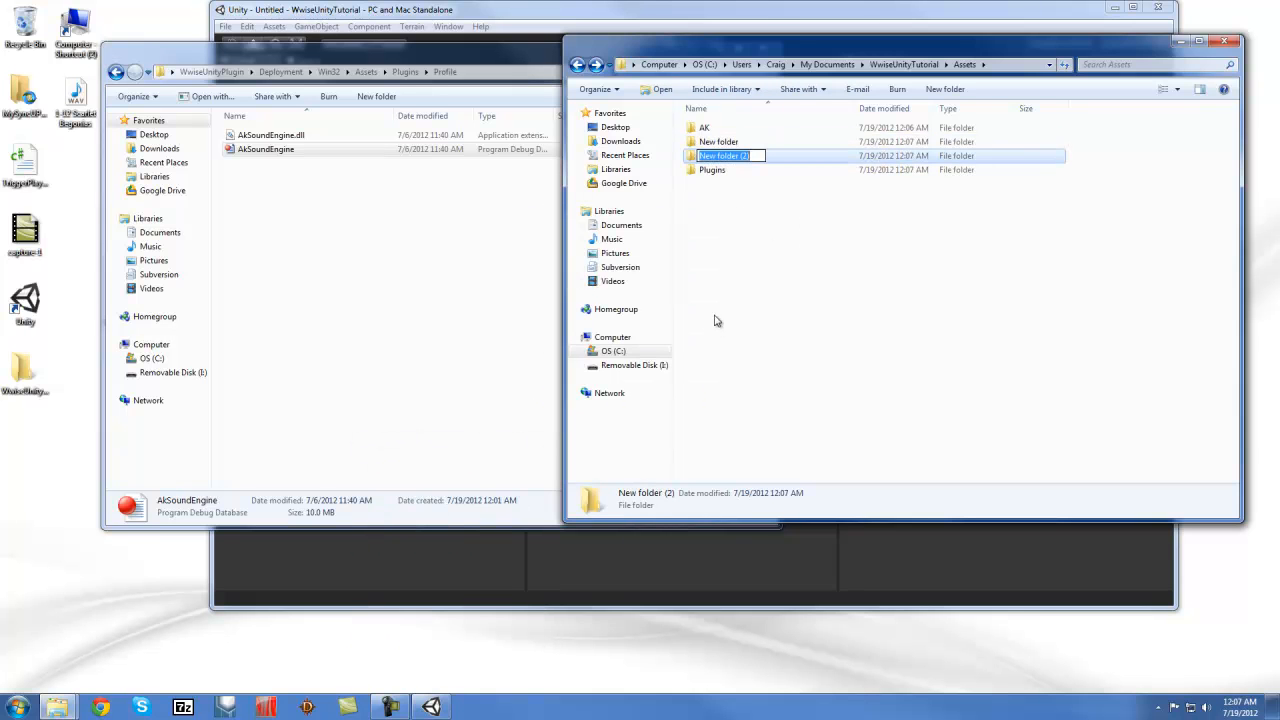
text(StreamingAssets)
key(Return)
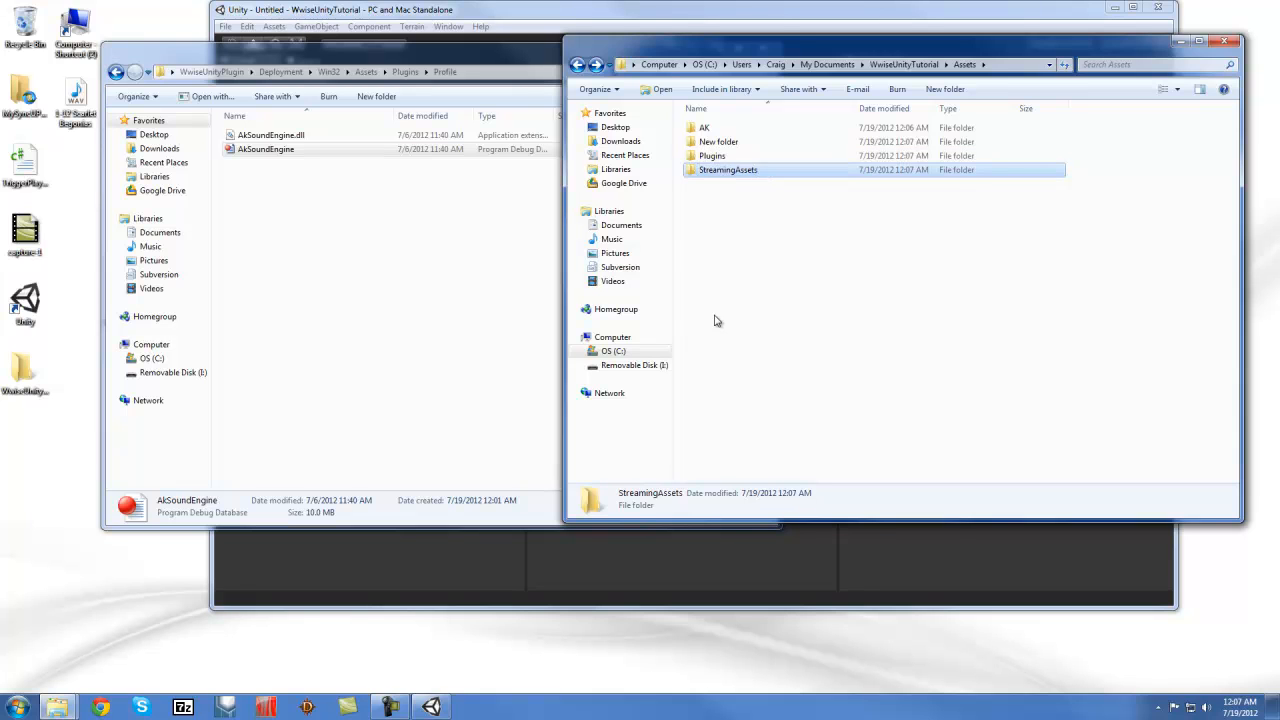
Rename the other folder Audio, move it into StreamingAssets, and open StreamingAssets
click(721, 142)
click(730, 143)
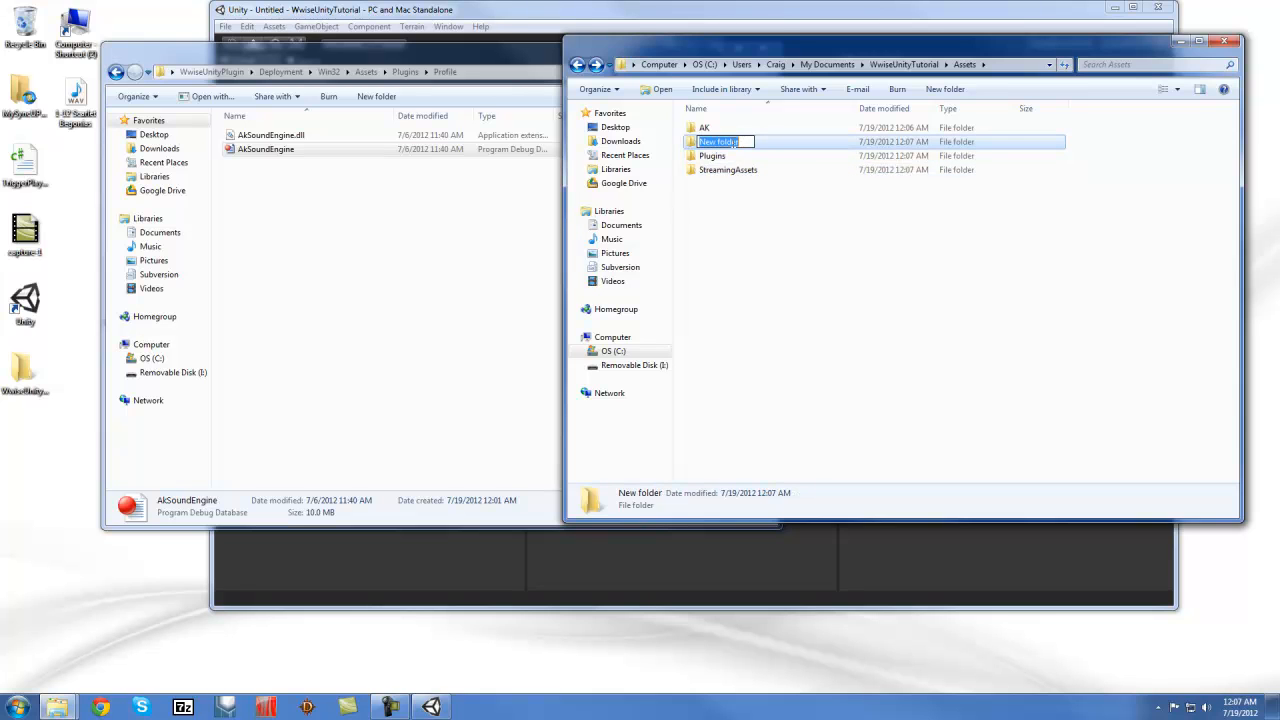
text(Audio)
key(Return)
drag(712, 148, 722, 170)
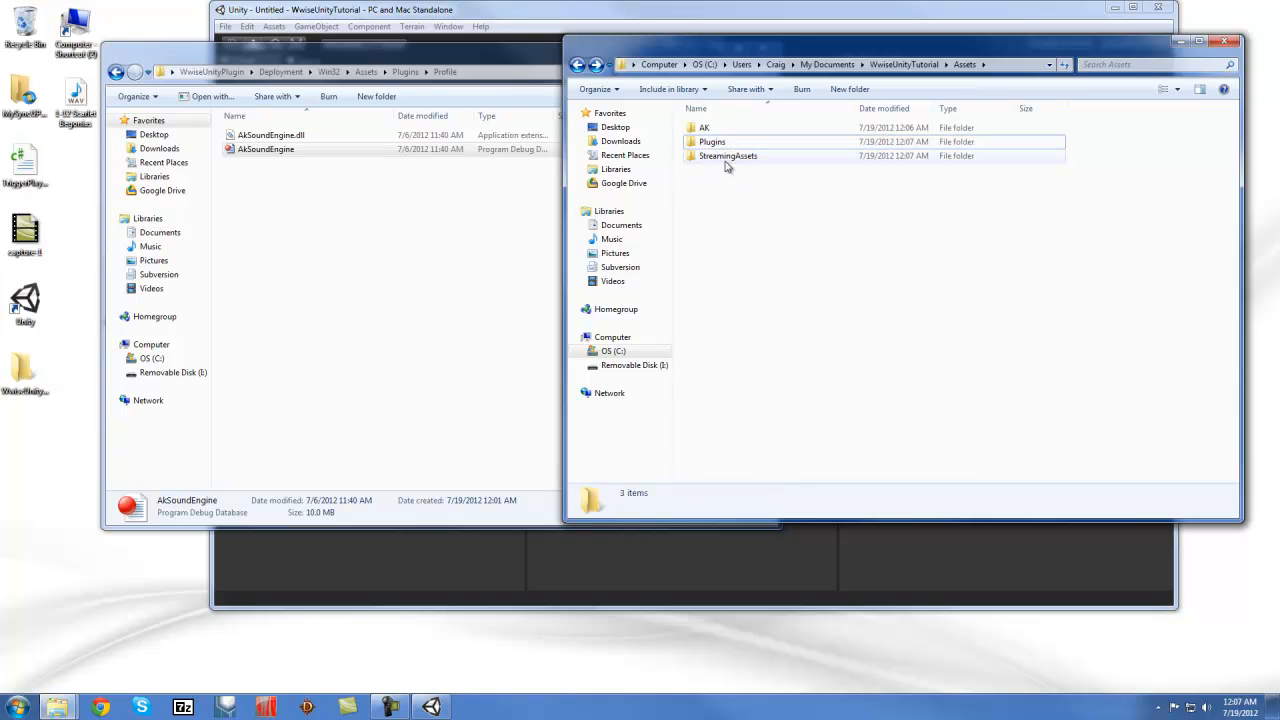
click(730, 157)
double_click(730, 157)
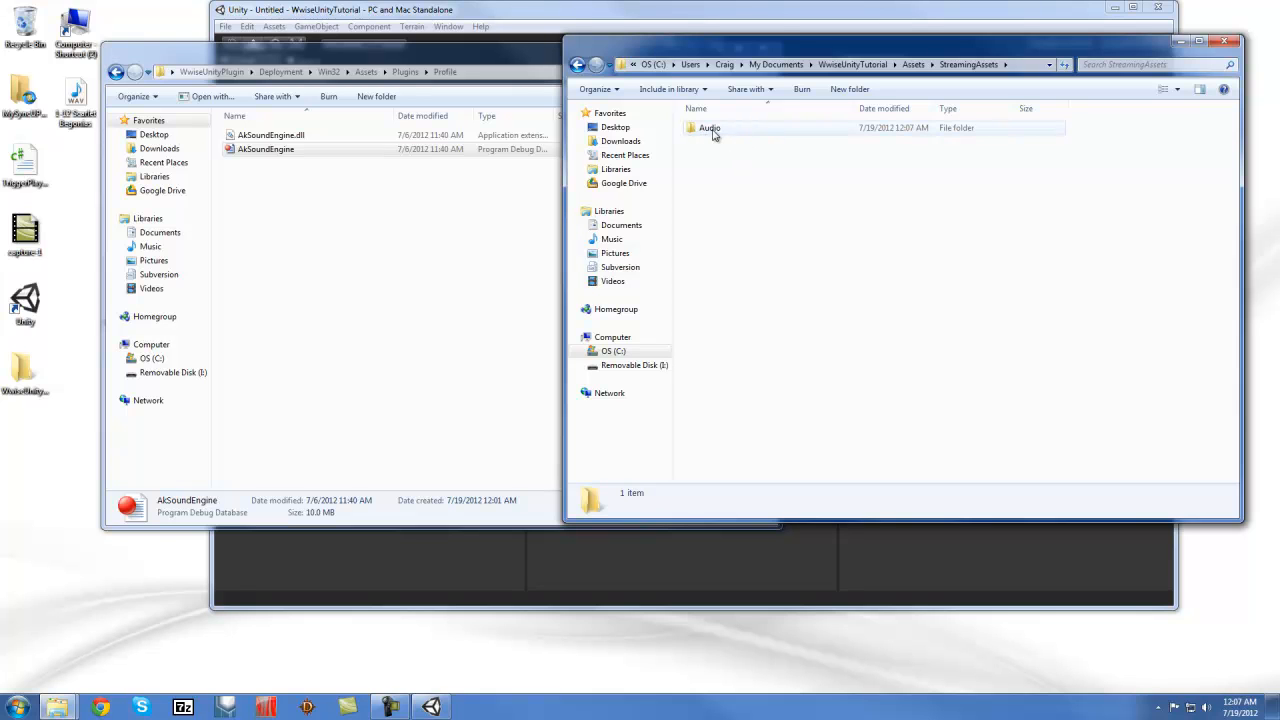
Copy the GeneratedSoundBanks folder from Documents\WwiseProjects\Test
click(420, 380)
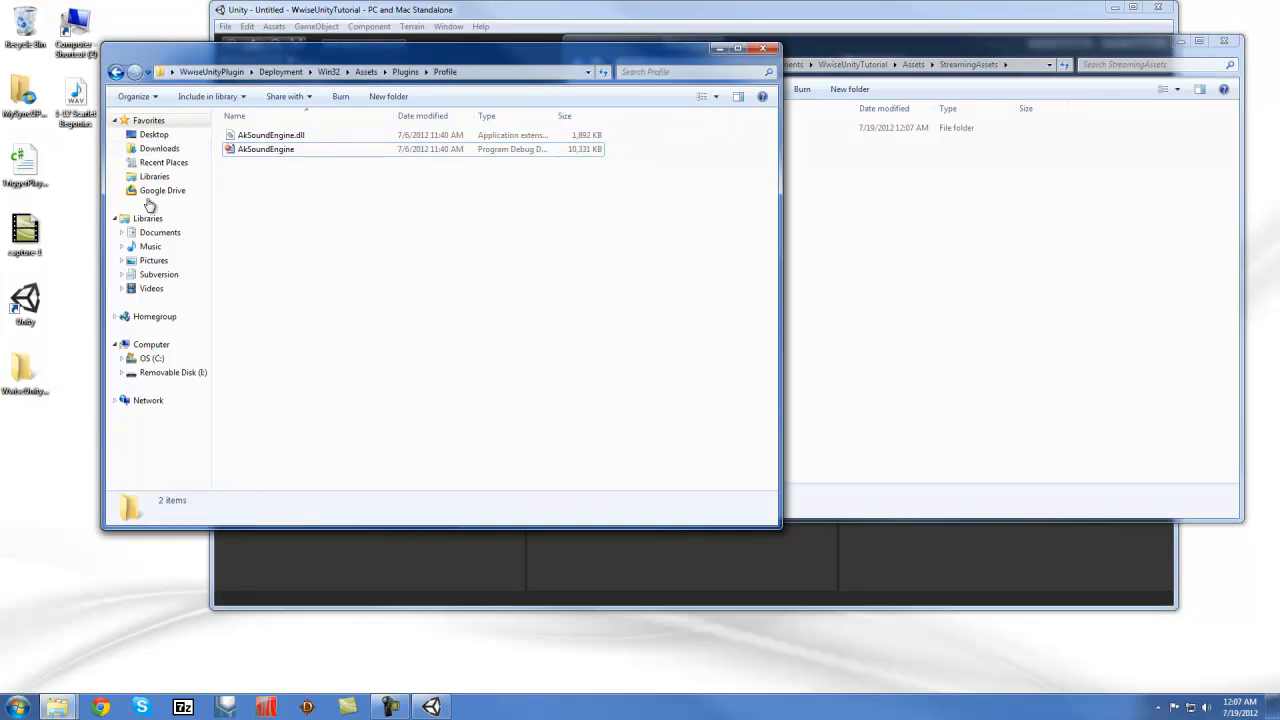
click(161, 233)
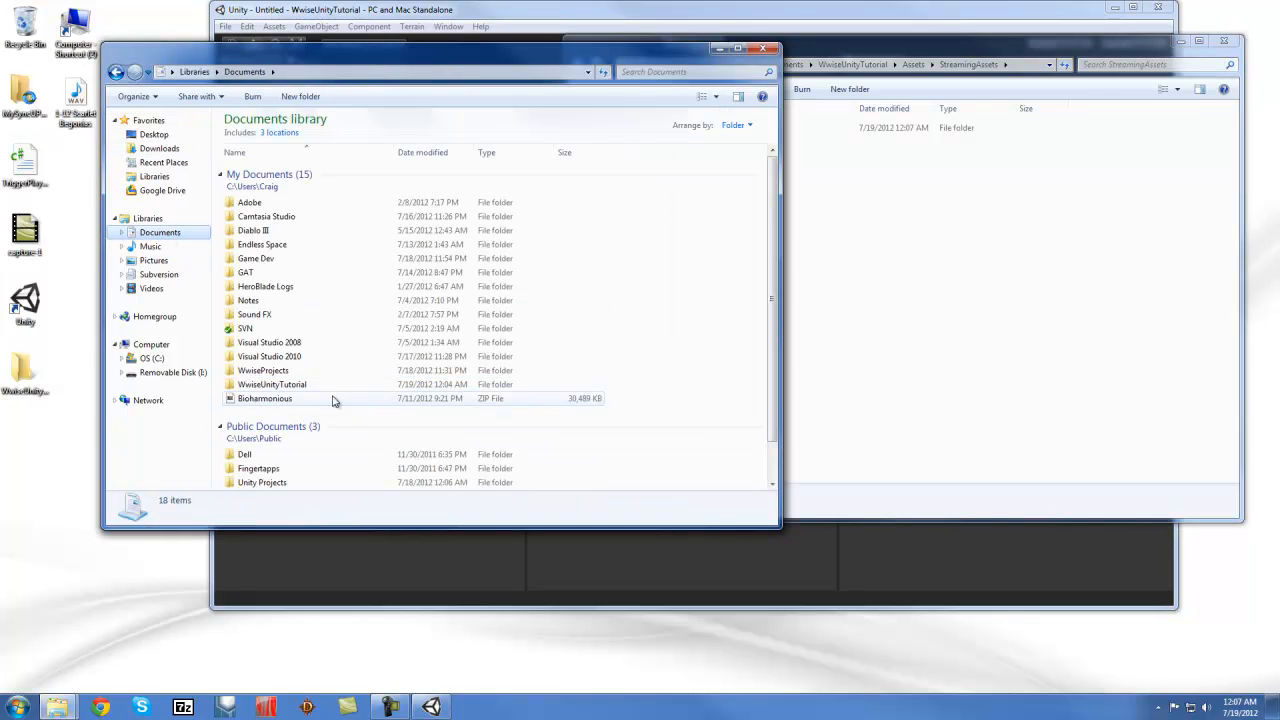
double_click(286, 372)
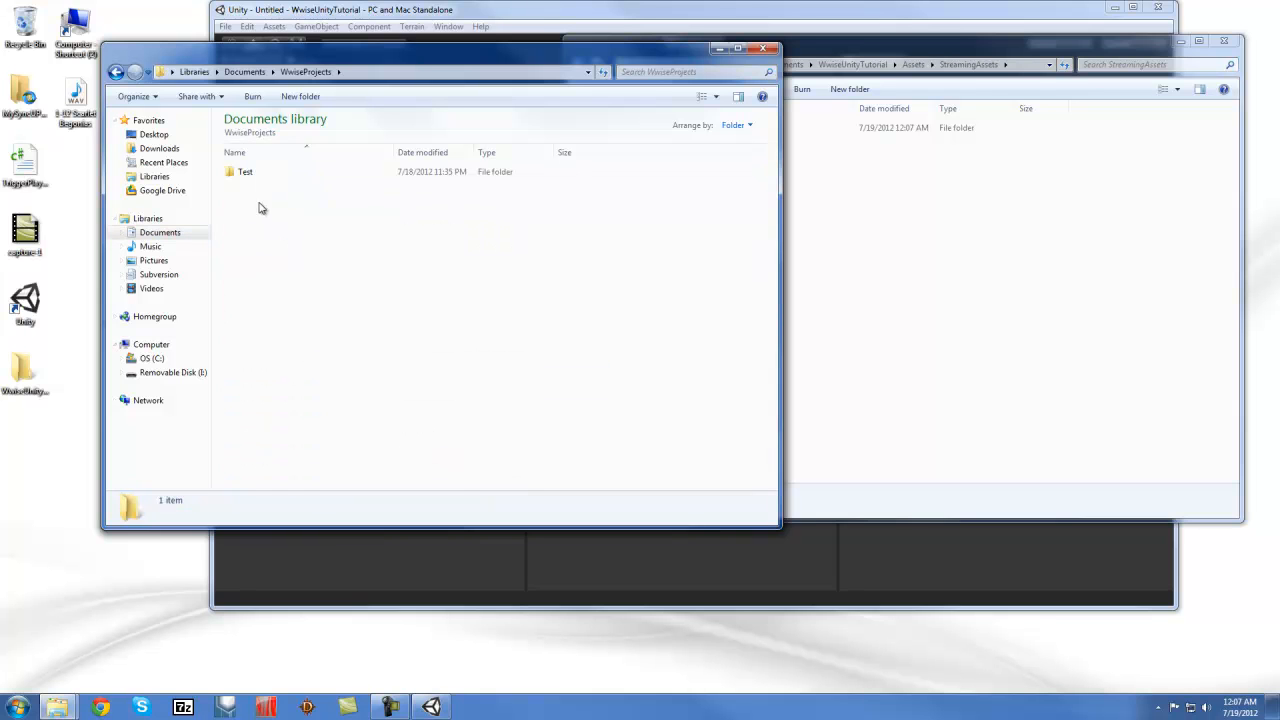
double_click(251, 172)
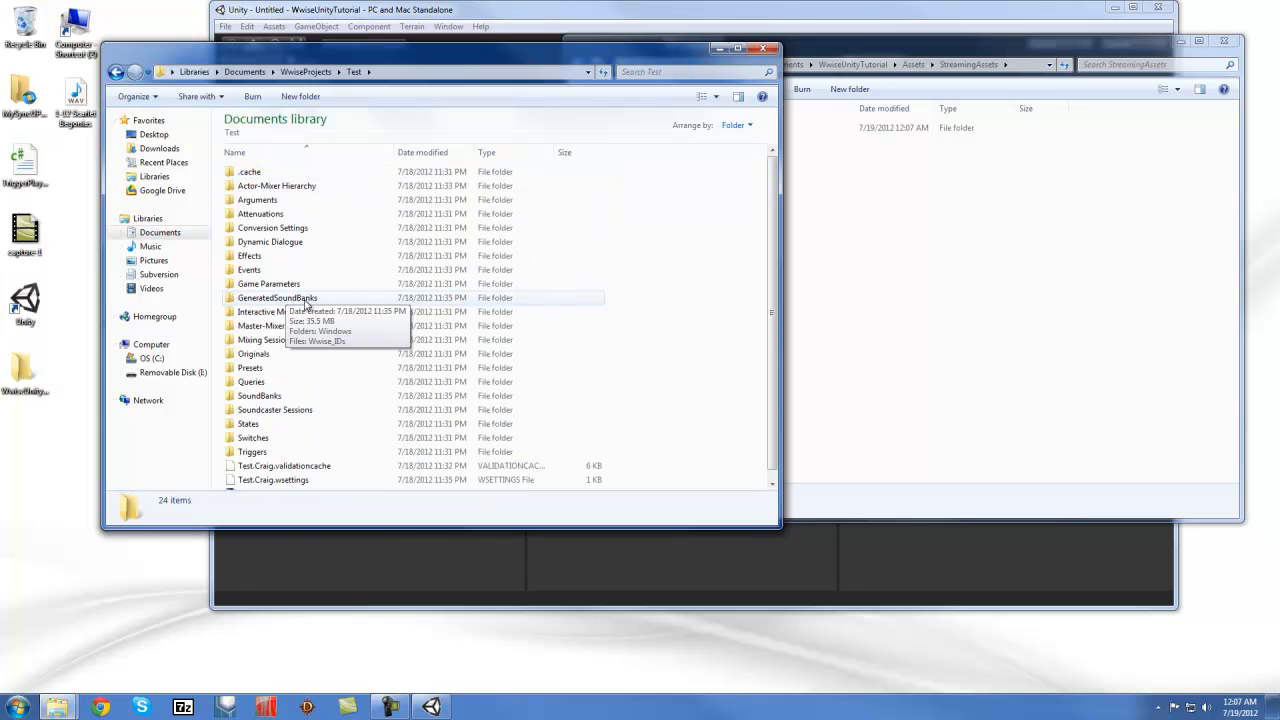
double_click(262, 299)
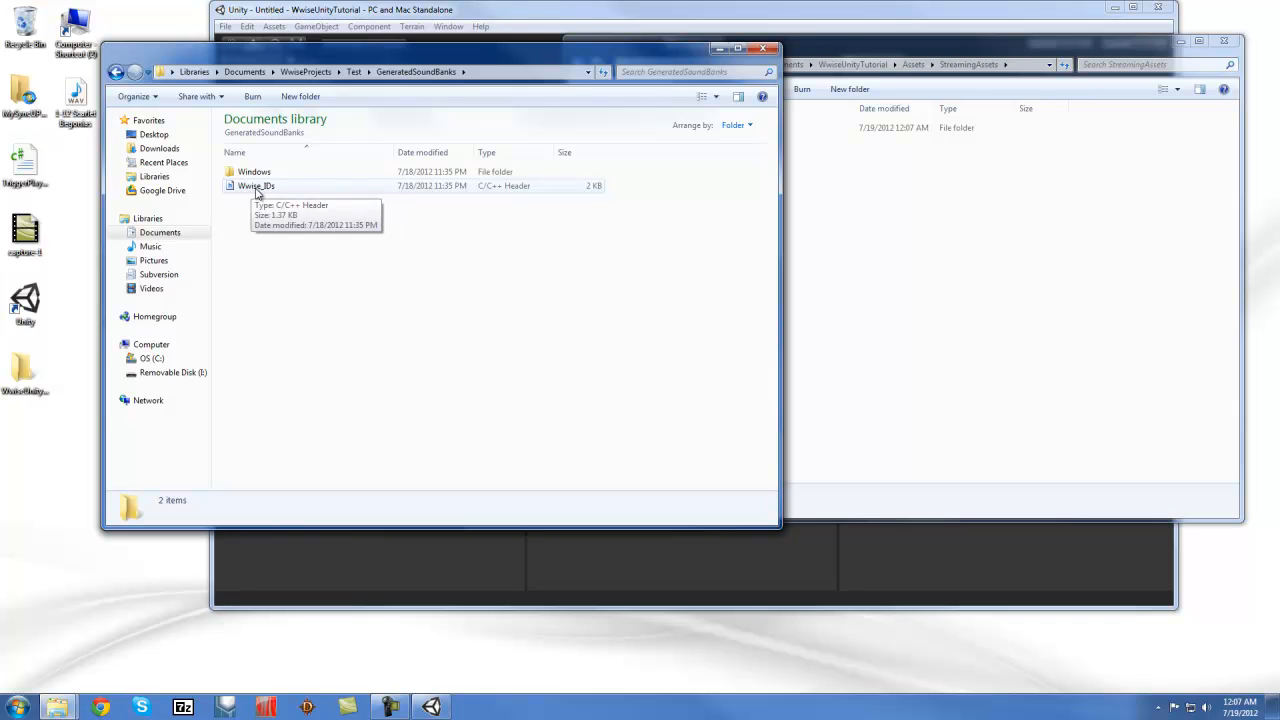
double_click(255, 172)
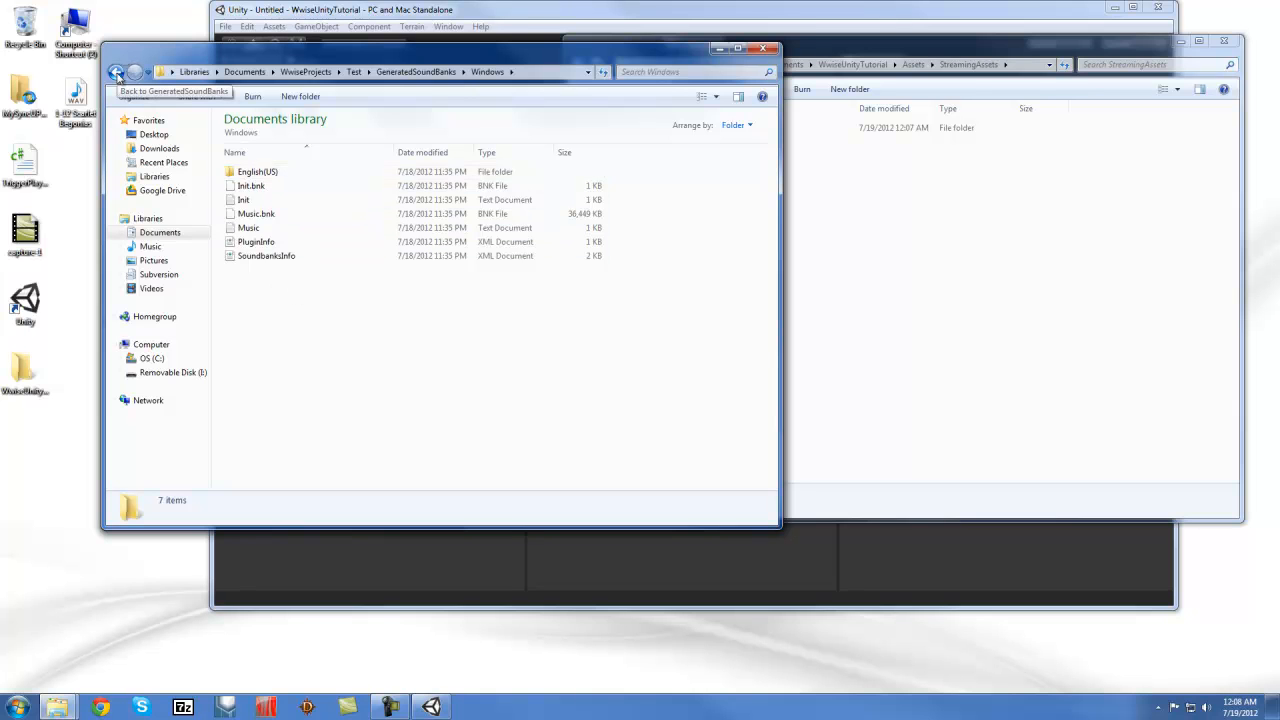
click(116, 73)
click(116, 73)
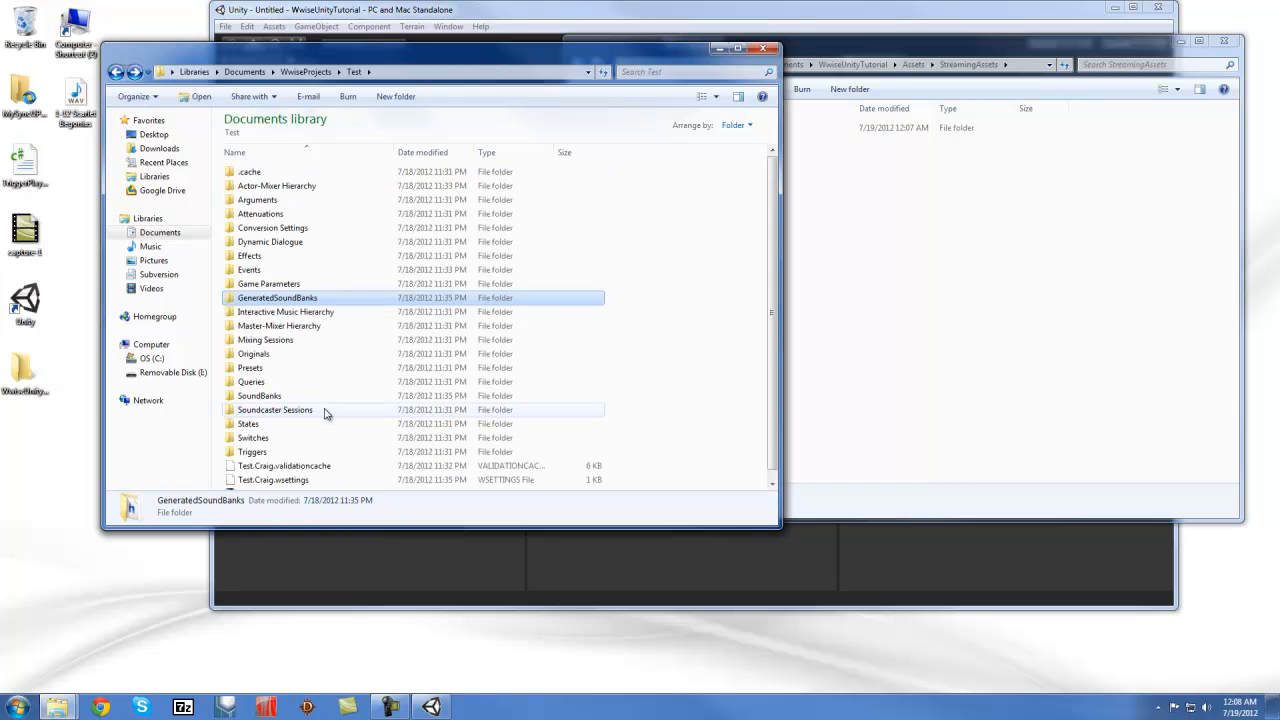
right_click(266, 303)
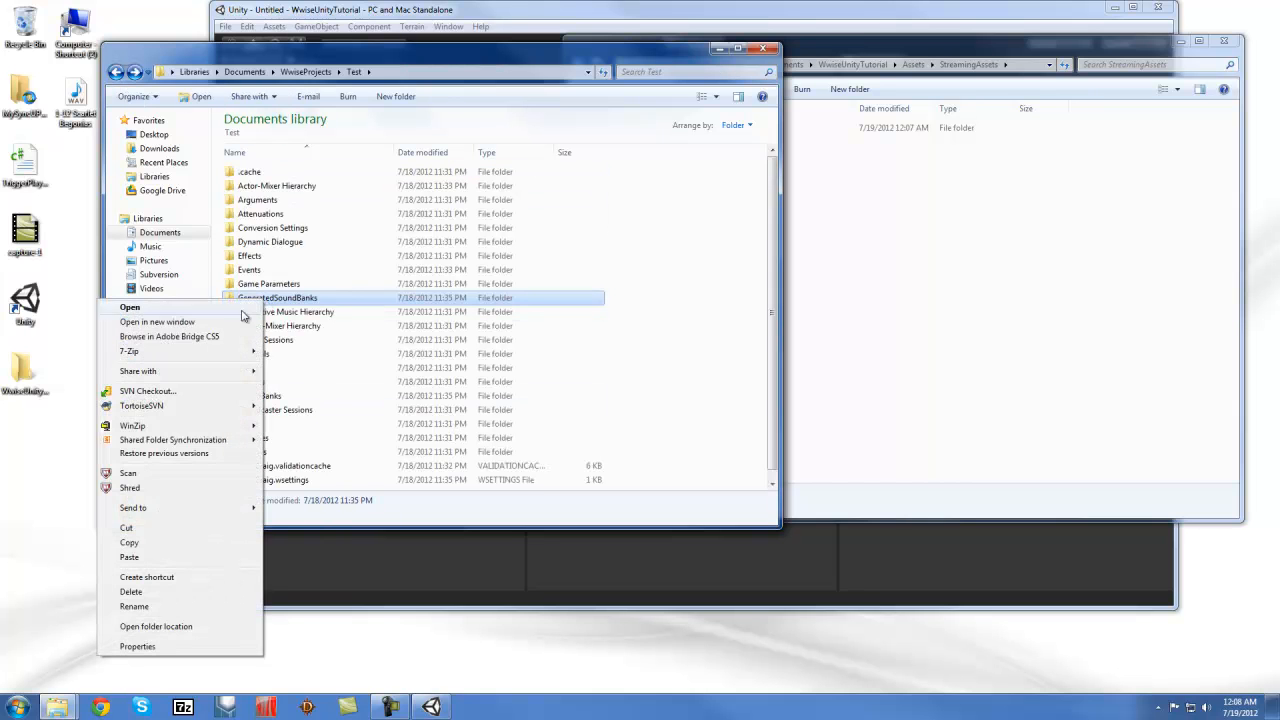
click(166, 553)
Paste GeneratedSoundBanks into StreamingAssets\Audio, check it, and close the StreamingAssets window
click(939, 321)
right_click(714, 130)
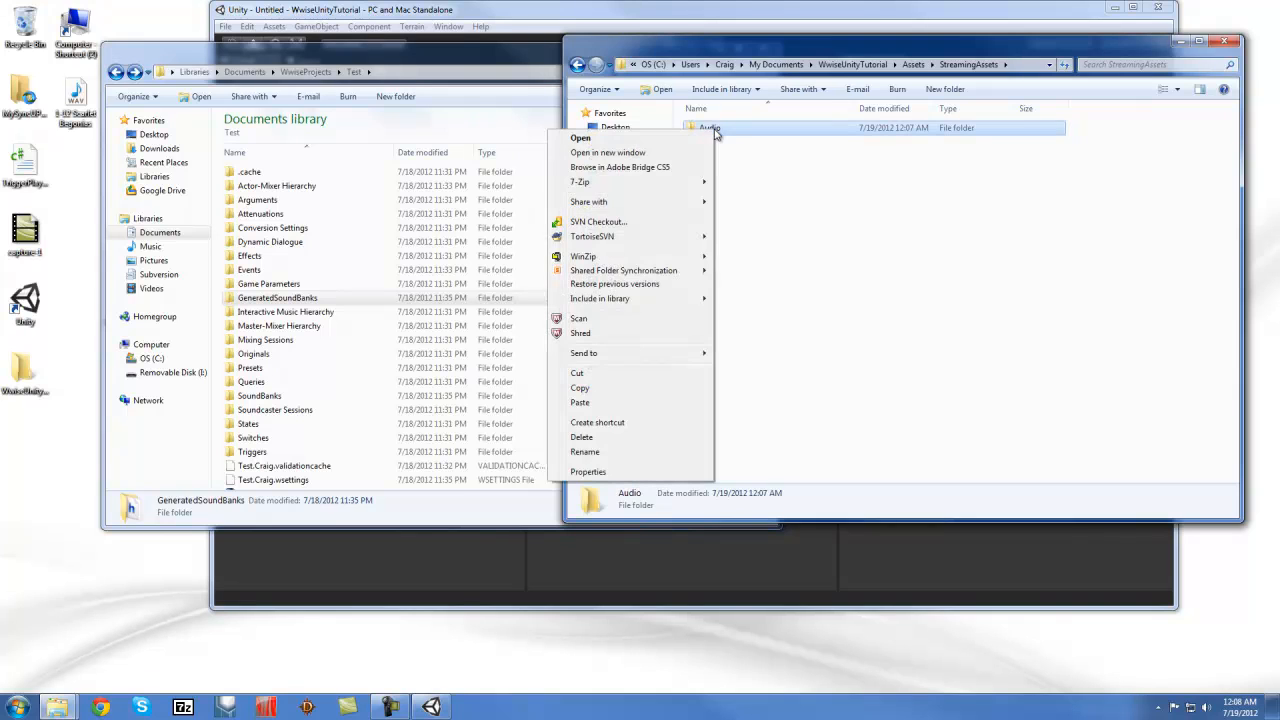
click(590, 405)
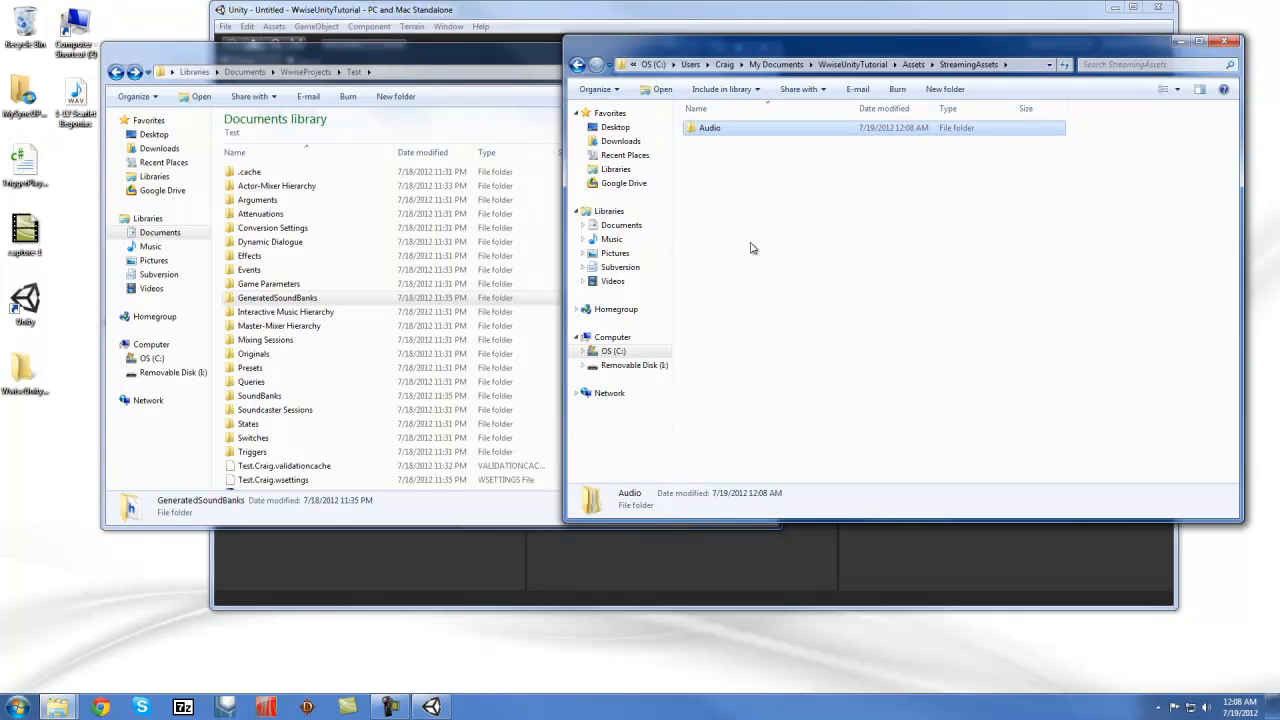
double_click(704, 130)
click(577, 64)
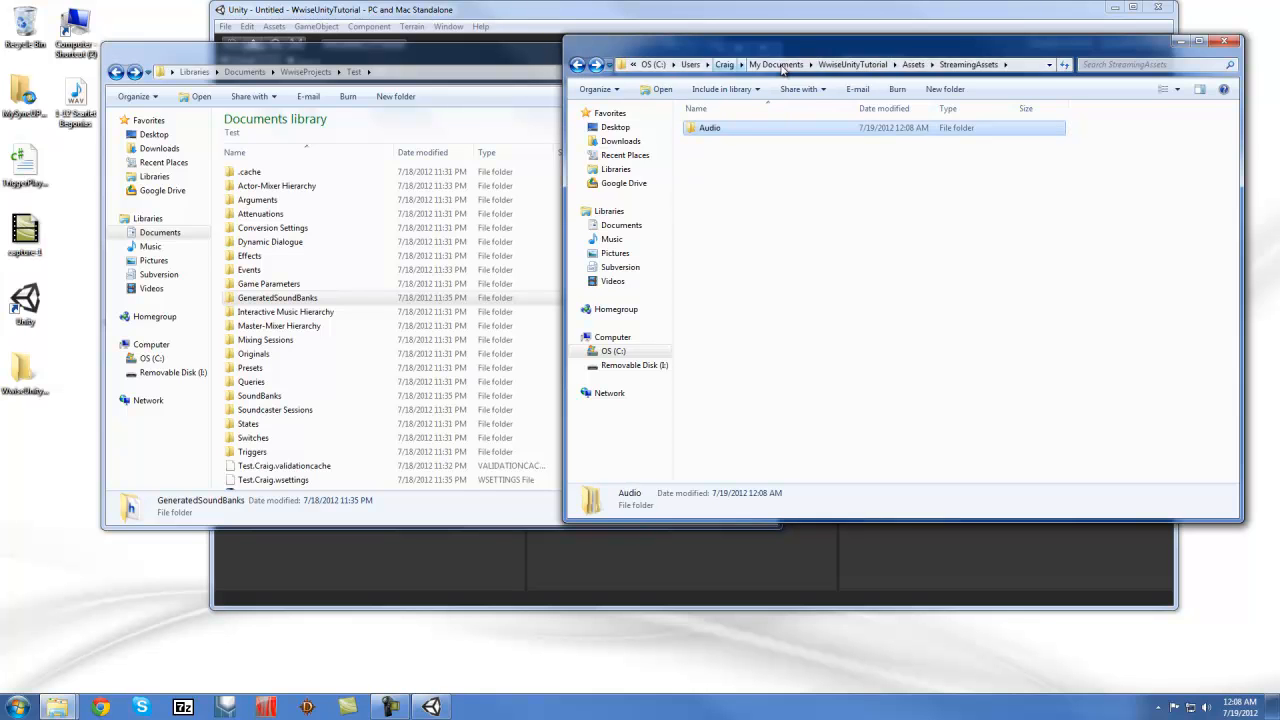
click(1224, 41)
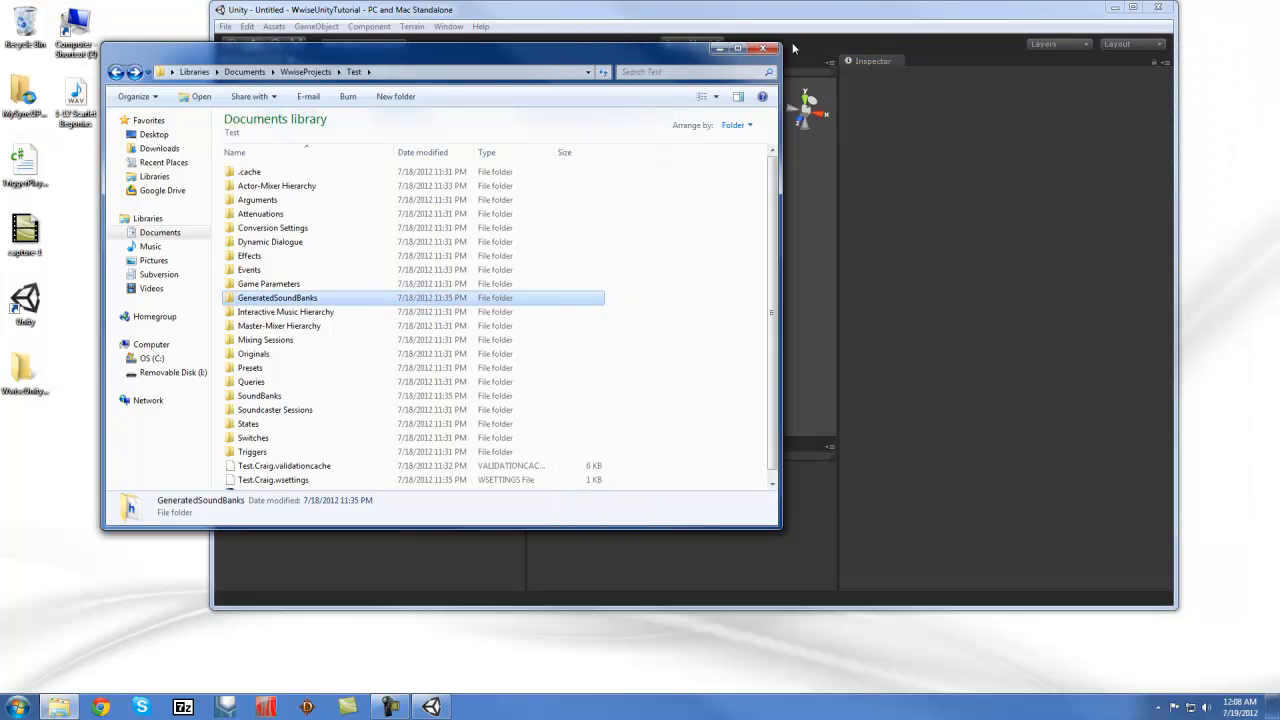
Drag AkGlobalSoundEngineInitializer and AkGlobalSoundEngineTerminator from AK > Examples onto Main Camera; base path Audio\GeneratedSoundBanks
click(762, 50)
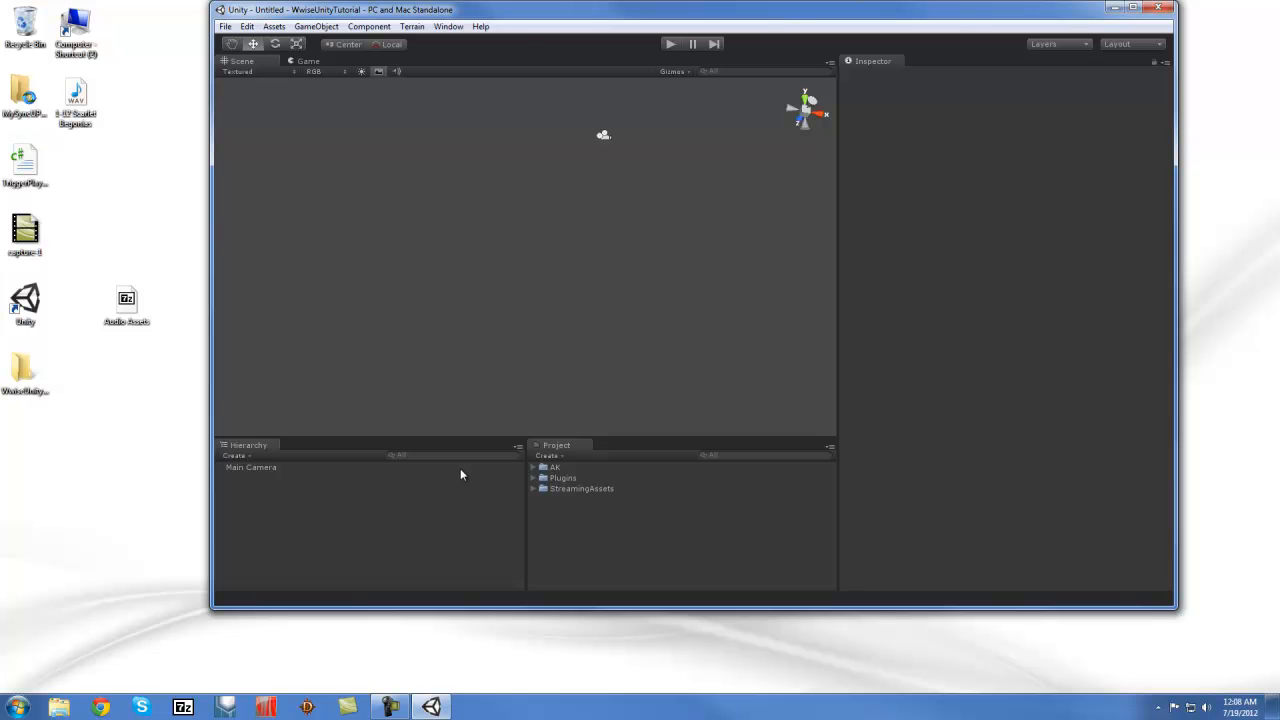
click(250, 467)
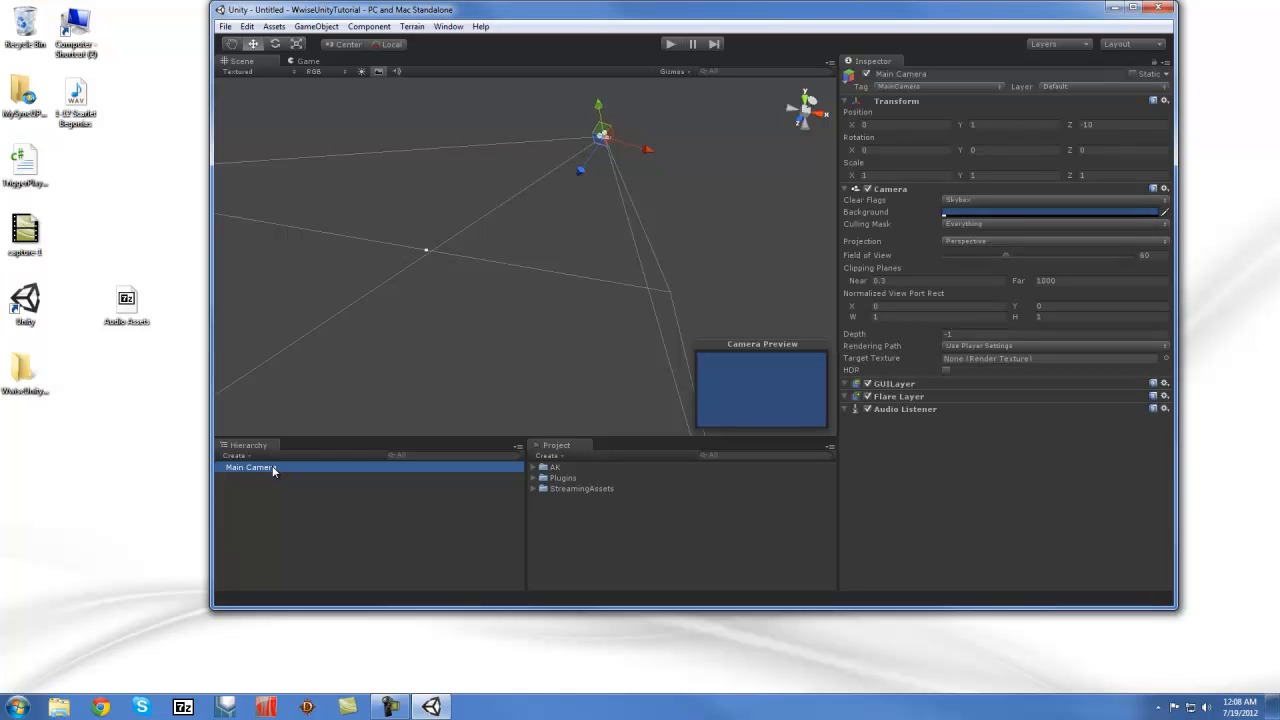
click(533, 468)
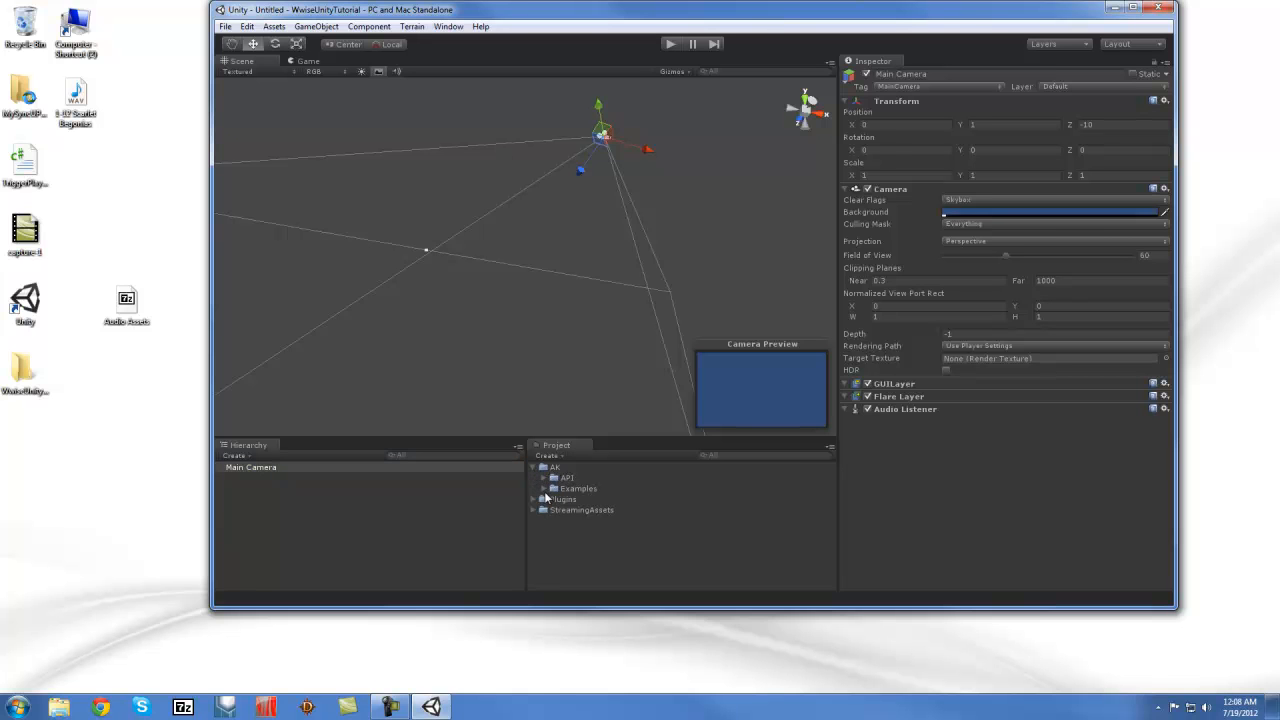
click(543, 489)
scroll(602, 502, down, 3)
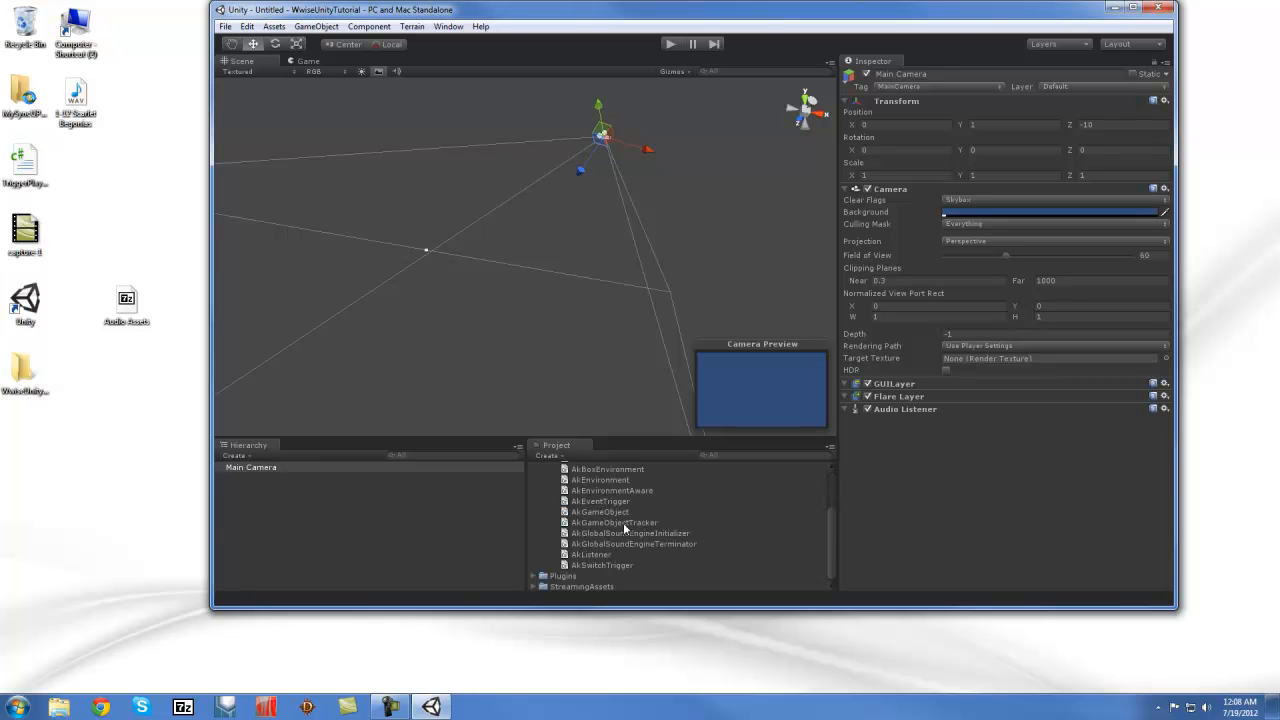
drag(610, 534, 1008, 447)
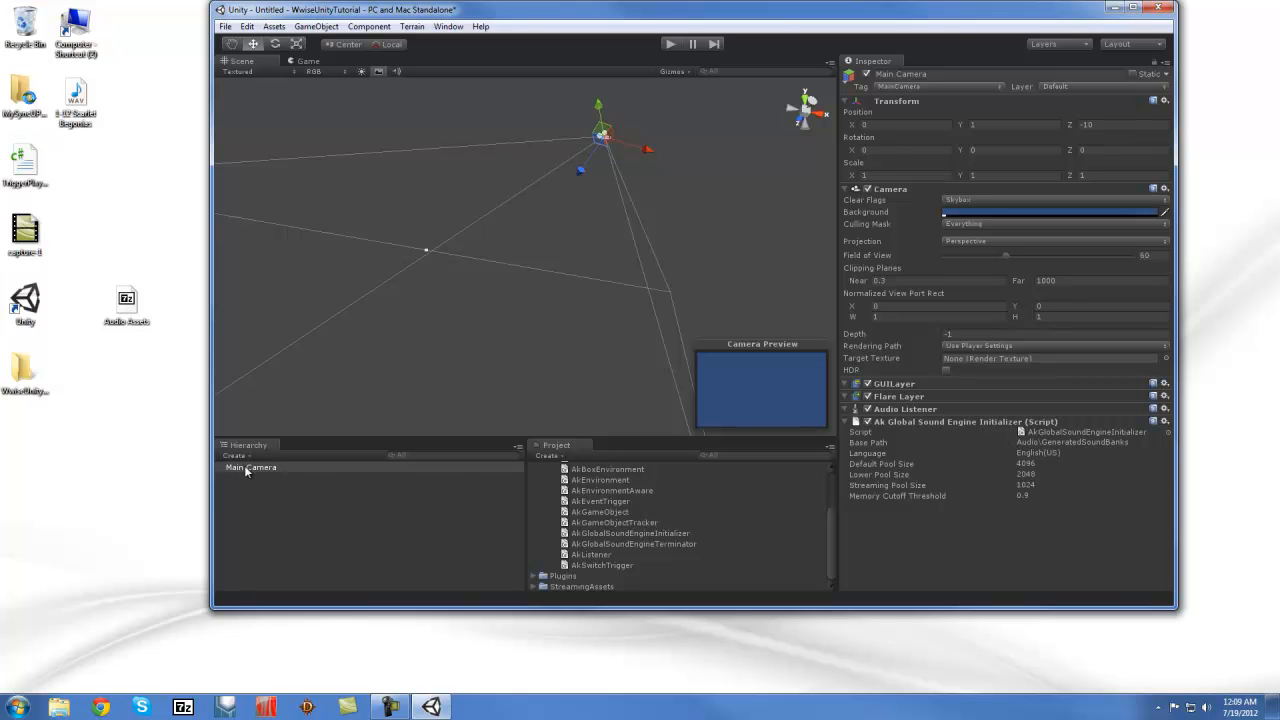
drag(615, 540, 965, 535)
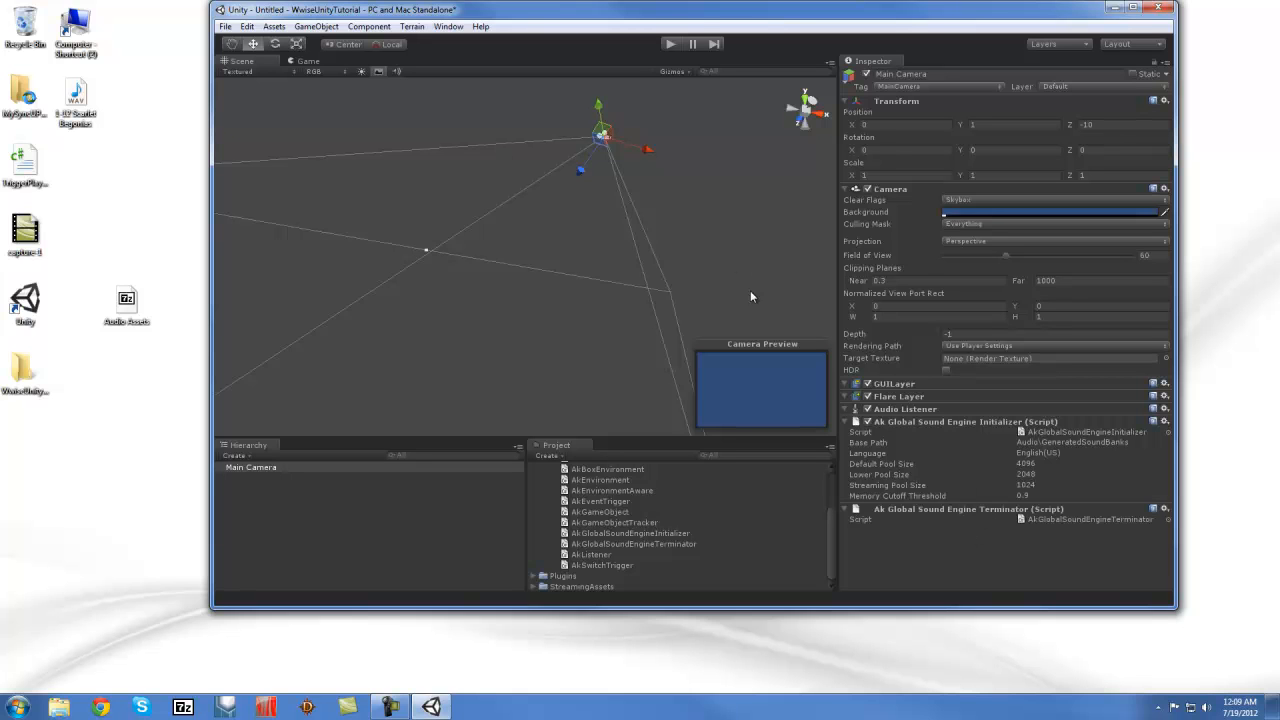
click(1036, 441)
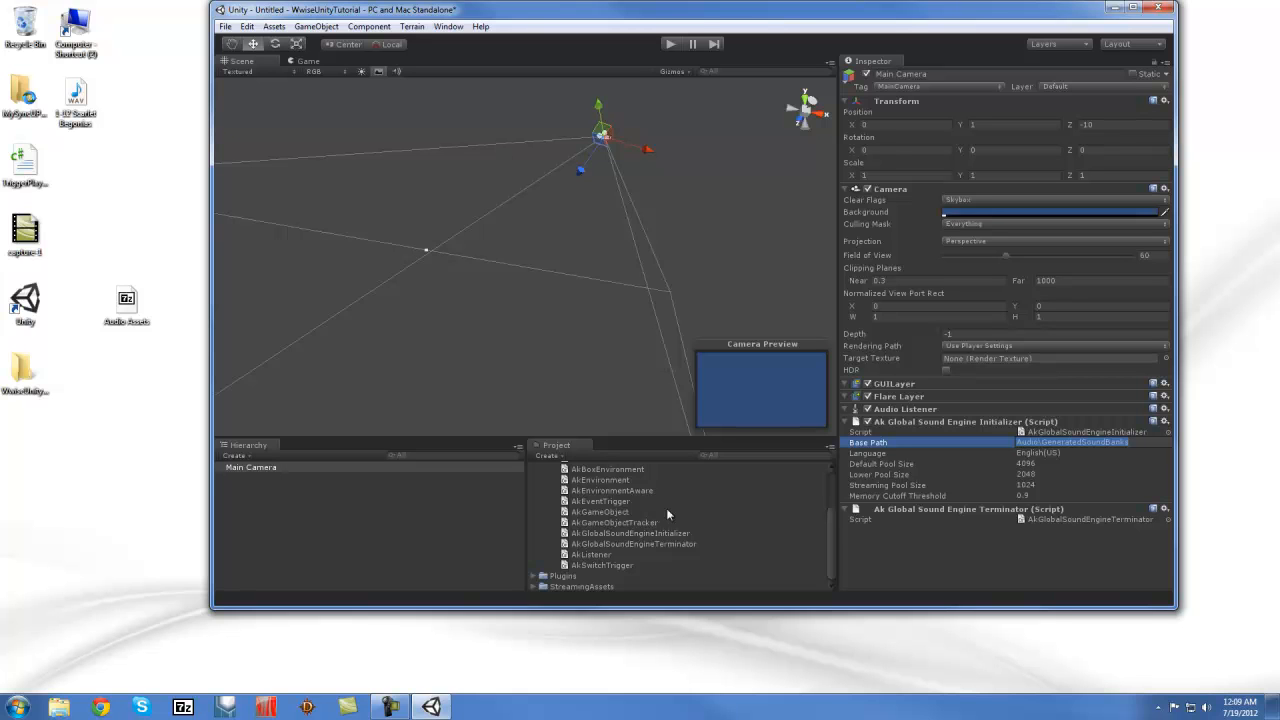
scroll(562, 566, up, 3)
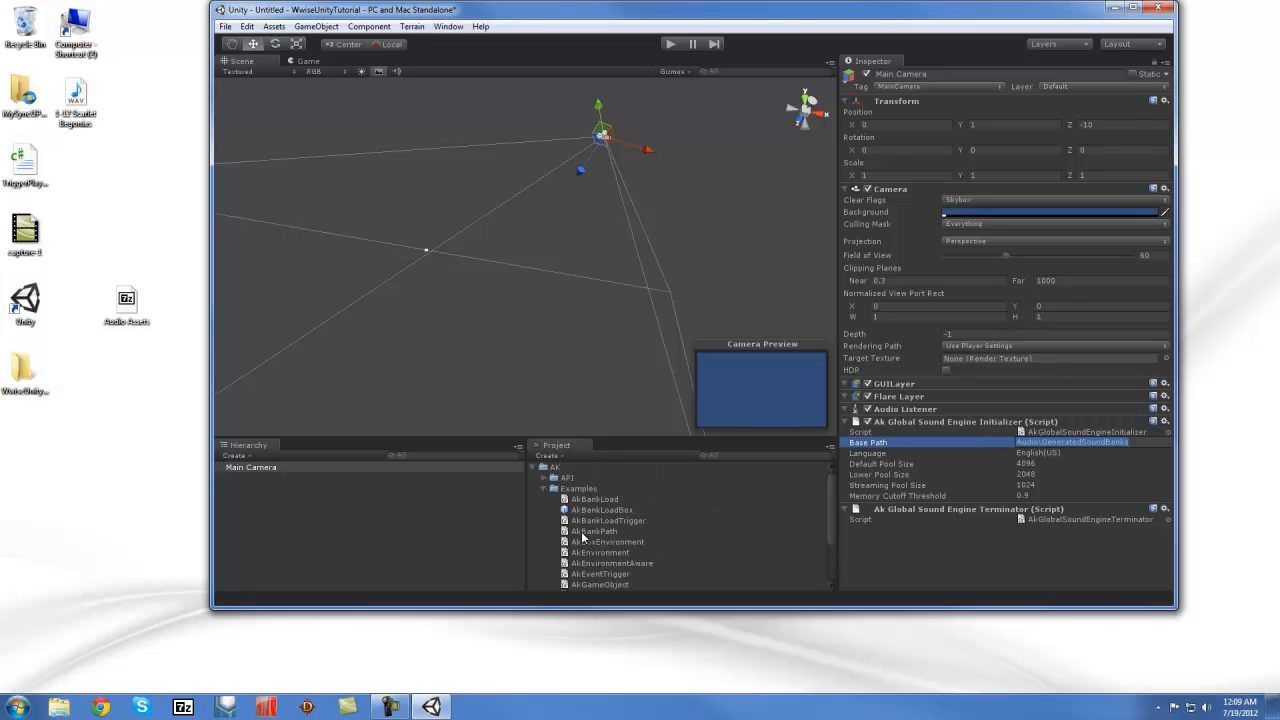
click(543, 488)
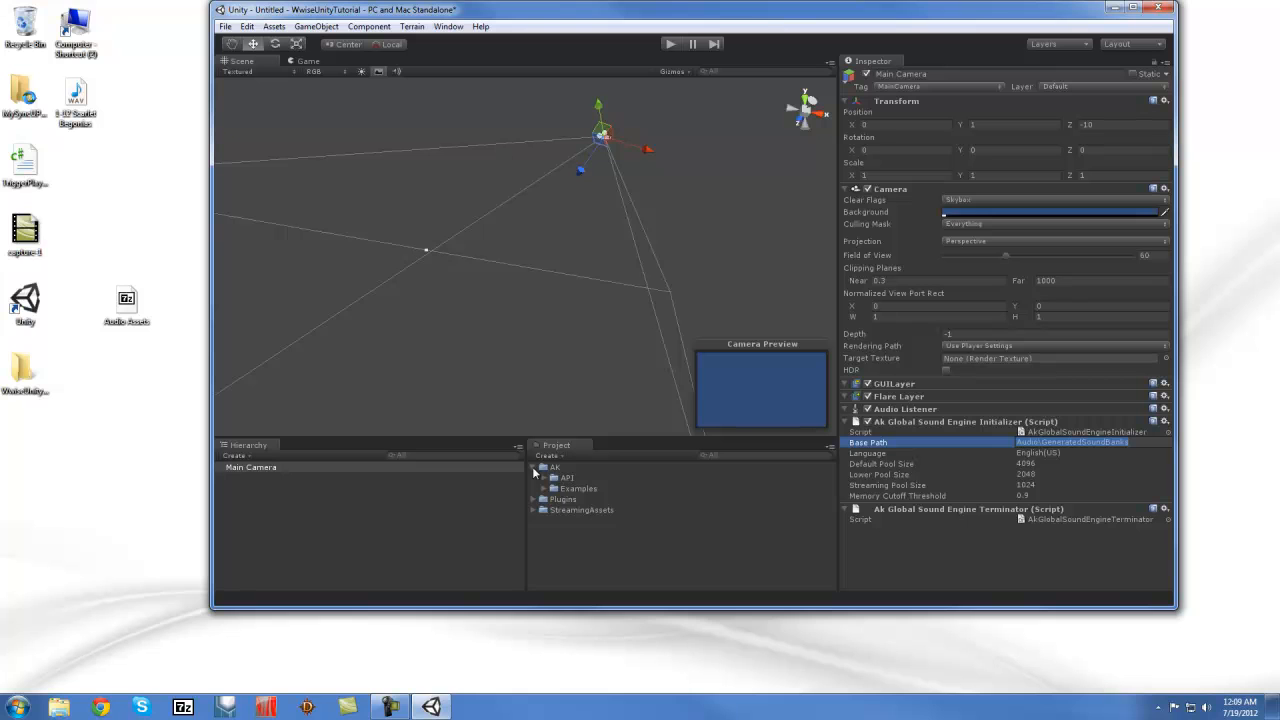
click(533, 468)
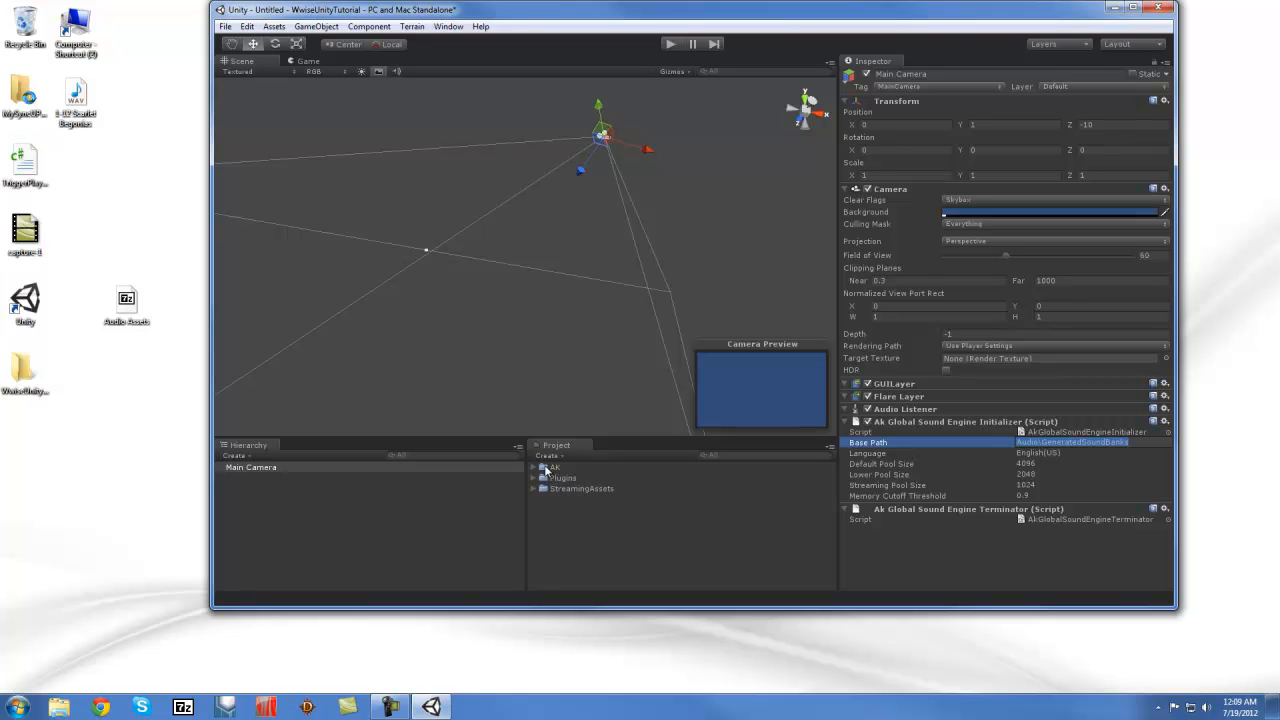
Add AkGlobalSoundEngineInitializer, AkGameObject, AkGameObjectTracker and AkGlobalSoundEngineTerminator to Script Execution Order
click(246, 26)
mouse_move(36, 316)
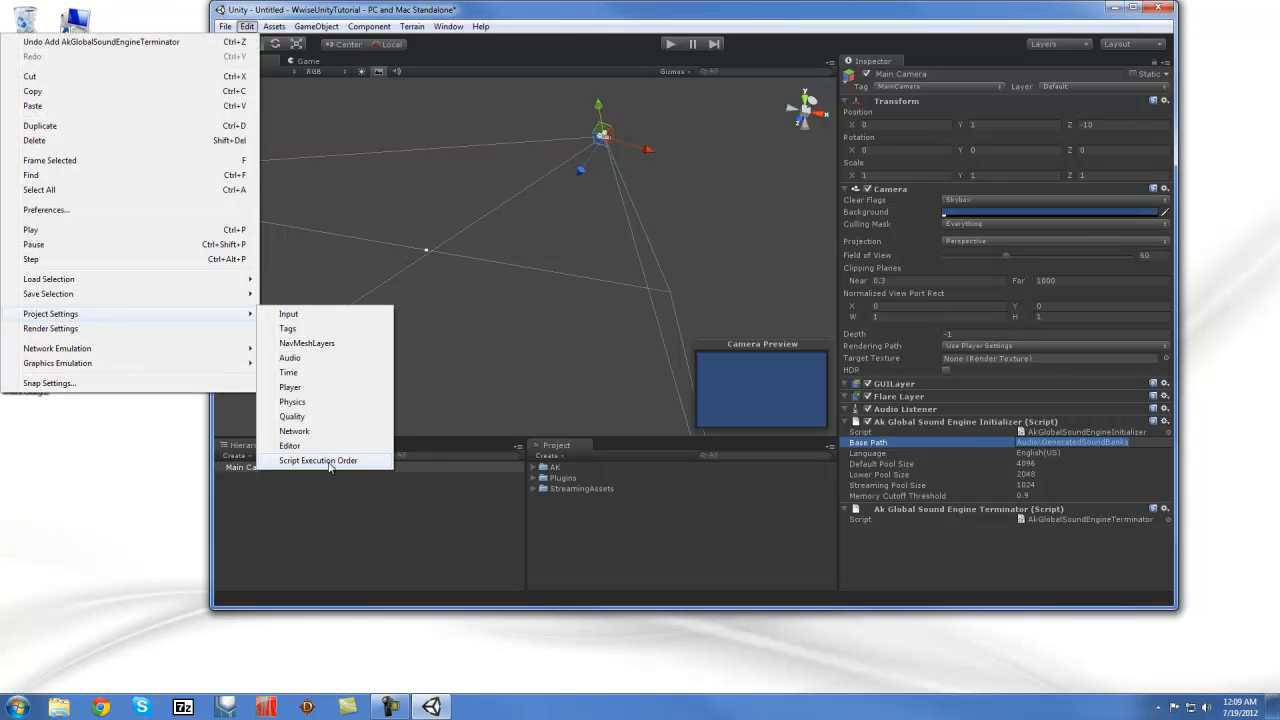
click(330, 461)
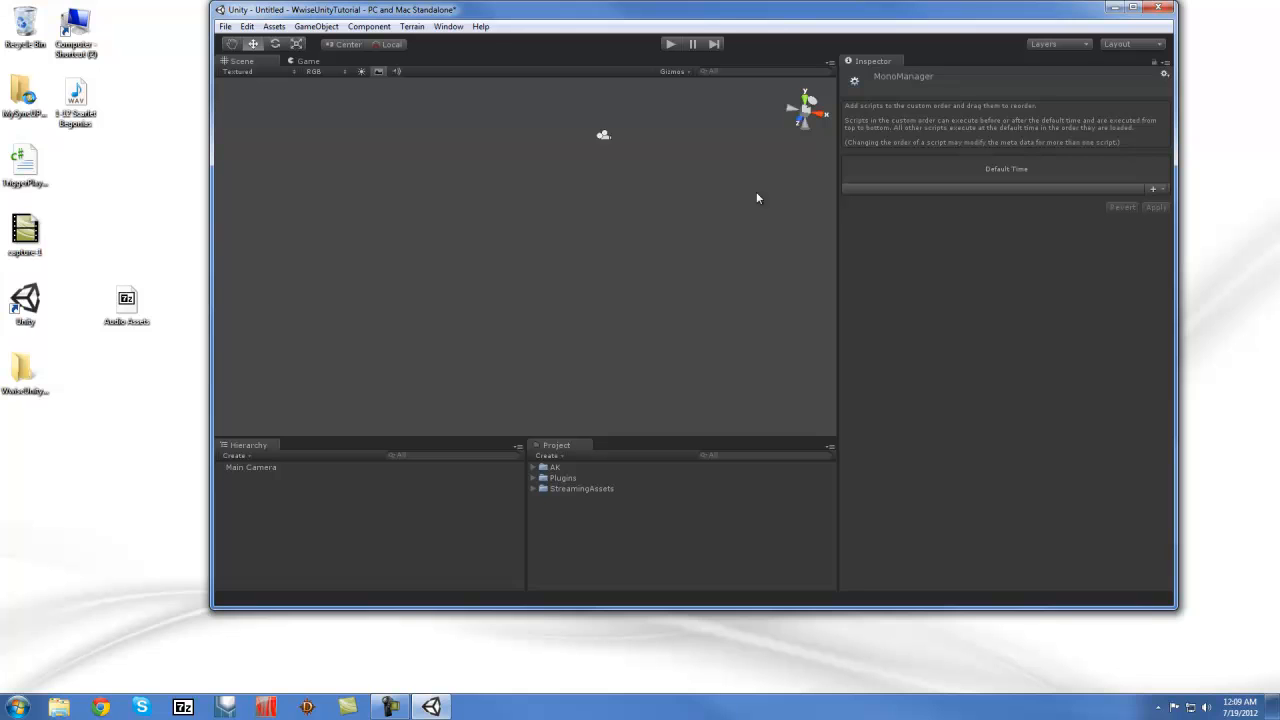
click(532, 468)
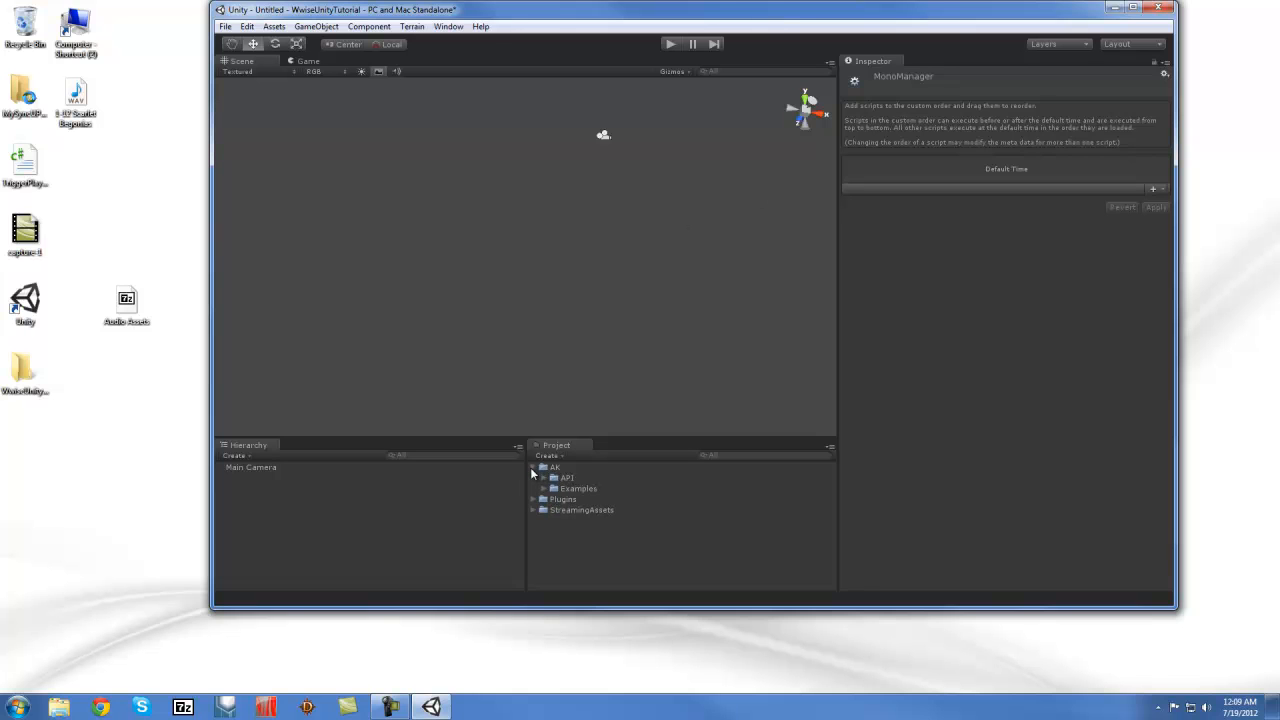
click(543, 488)
scroll(645, 517, down, 2)
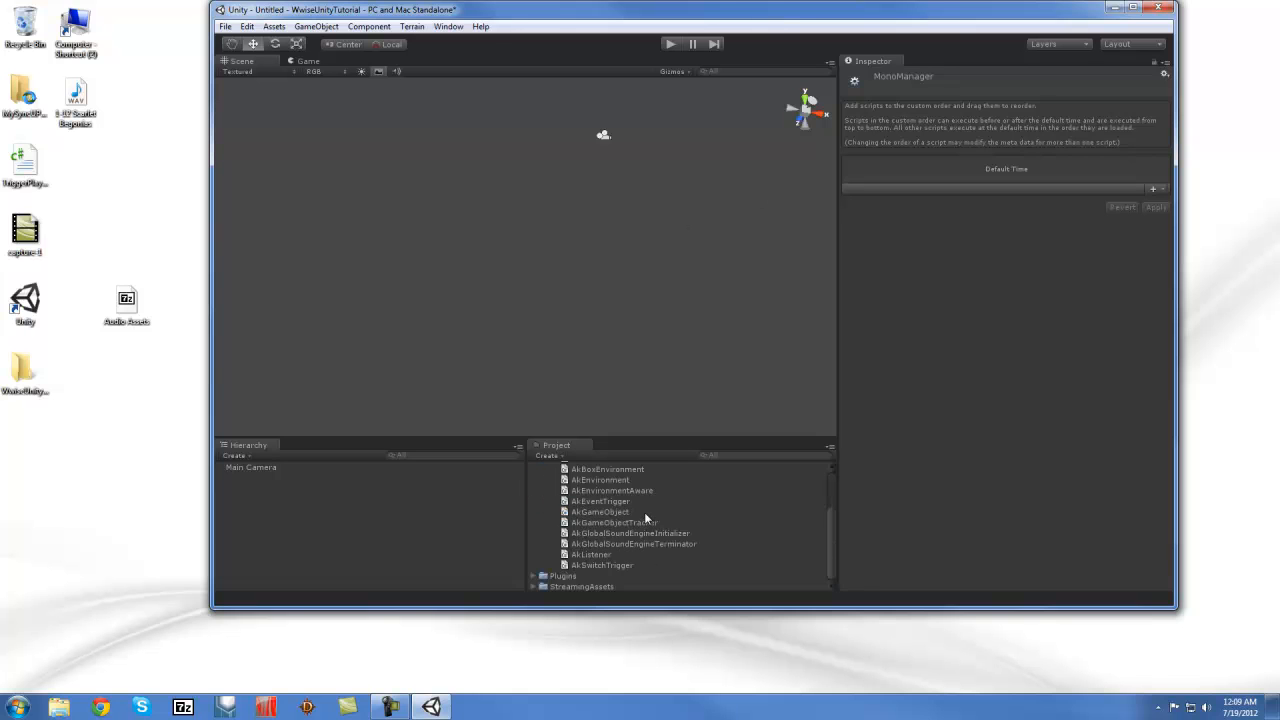
drag(636, 533, 924, 155)
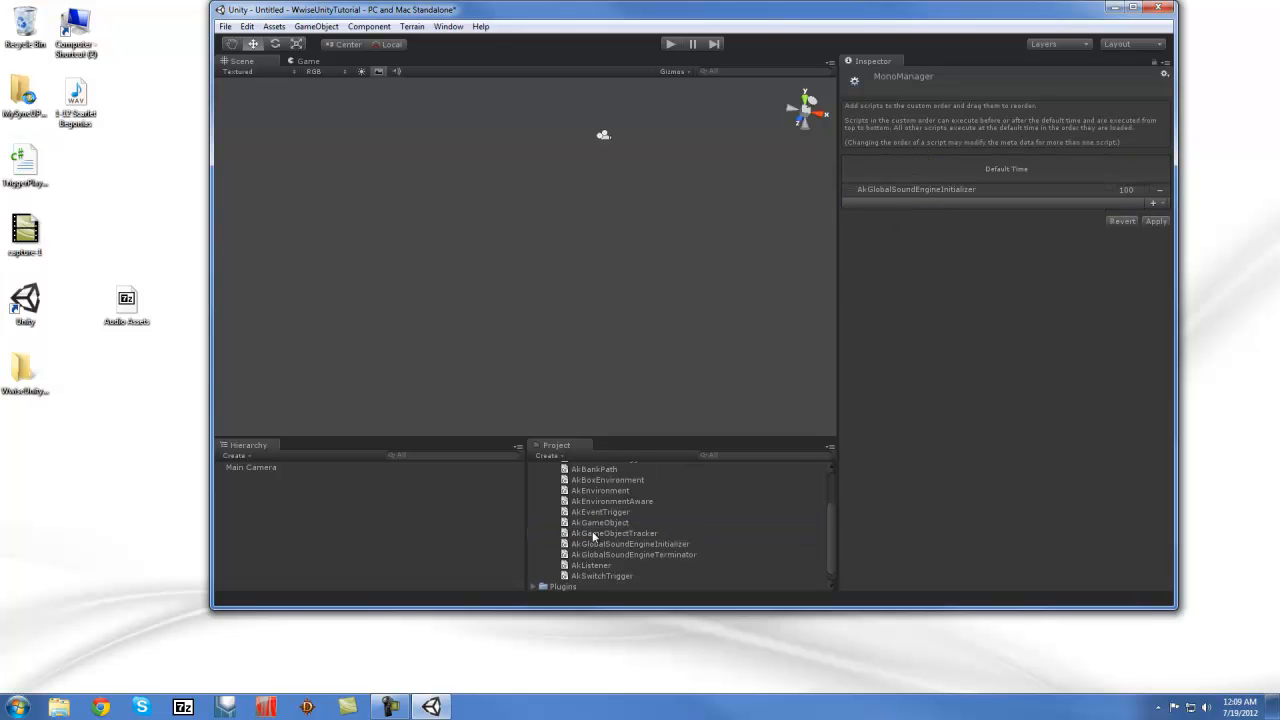
drag(605, 523, 1000, 209)
drag(638, 544, 921, 224)
click(656, 566)
drag(653, 565, 997, 231)
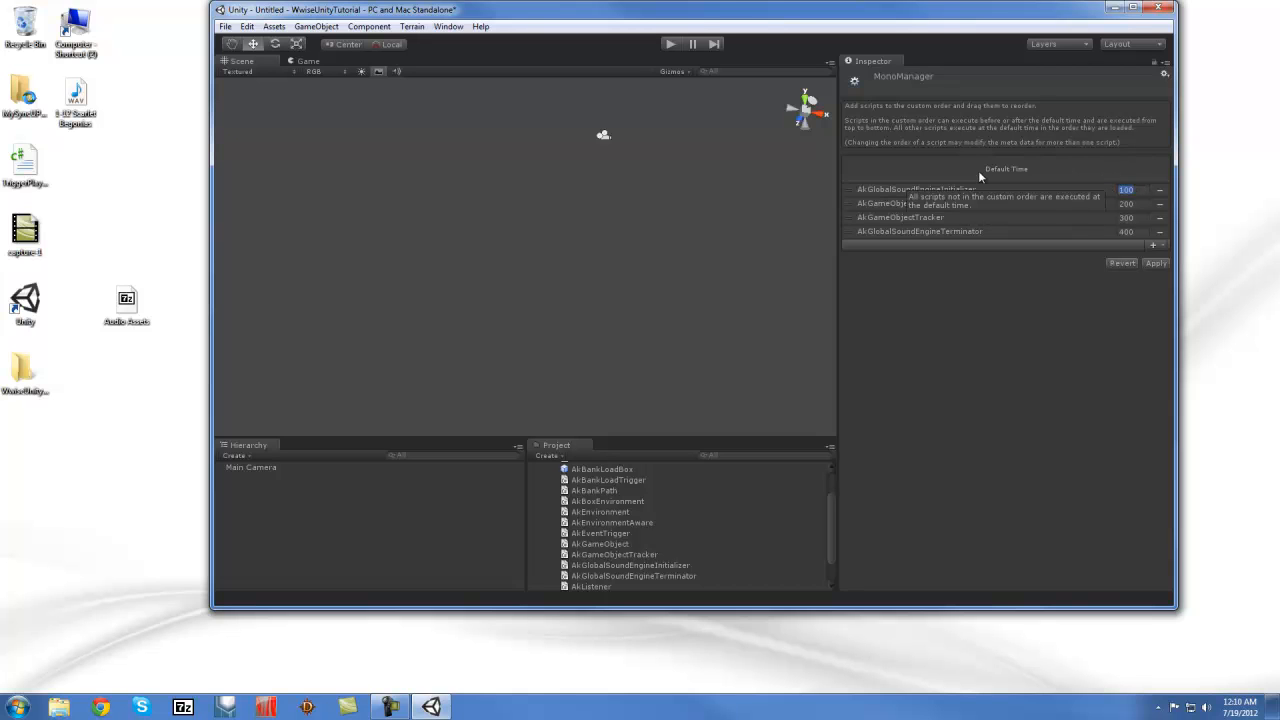
Set the initializer to -3, AkGameObject to -2, AkGameObjectTracker to -1, and apply
text(-1)
key(Return)
click(1122, 204)
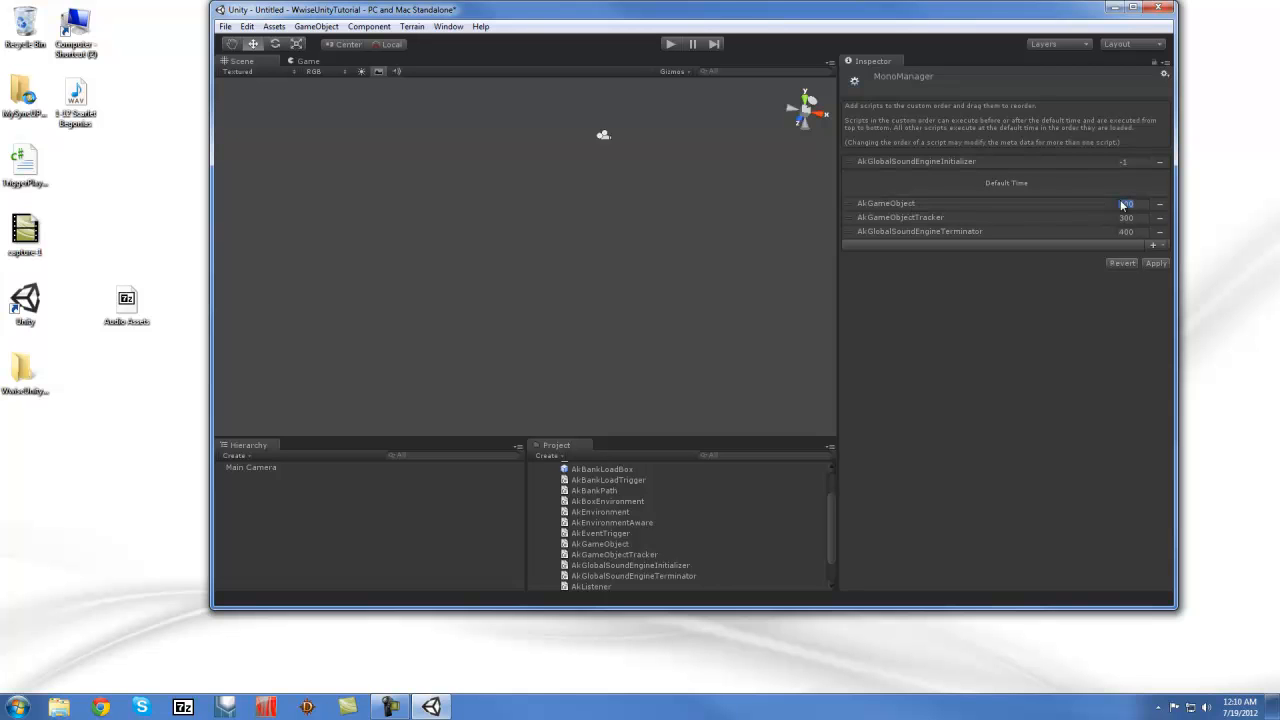
text(-2)
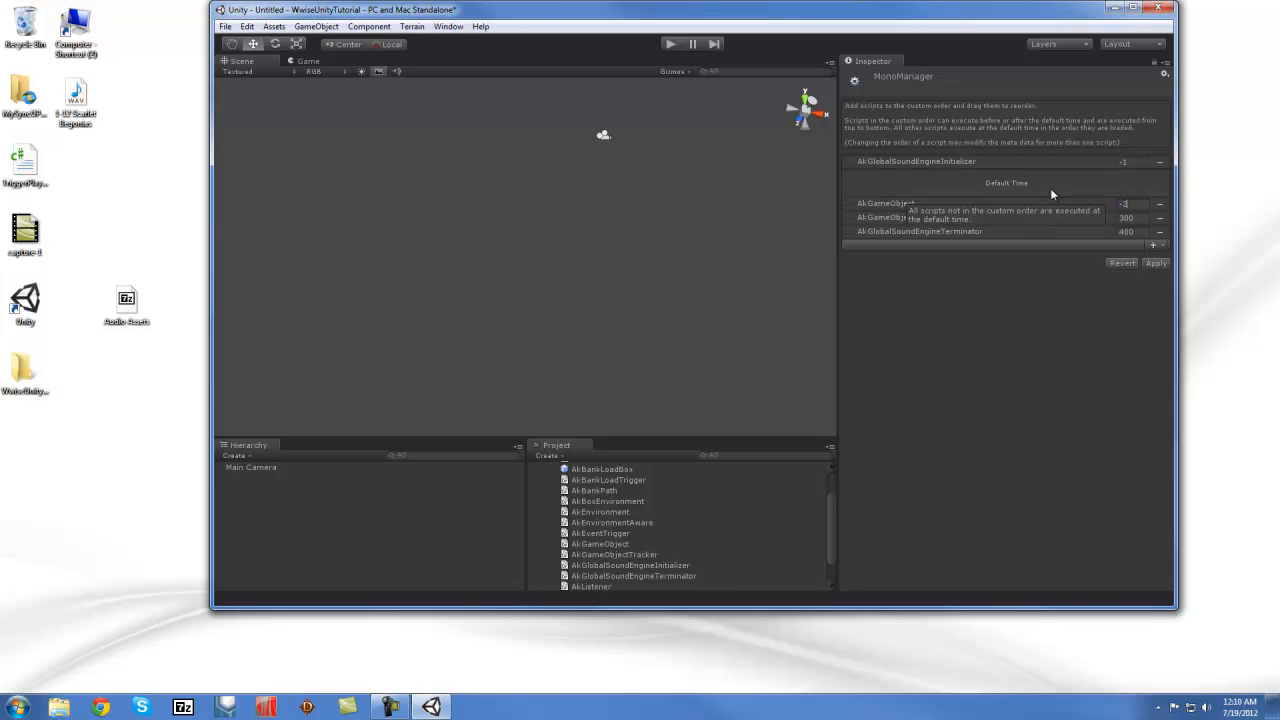
key(Return)
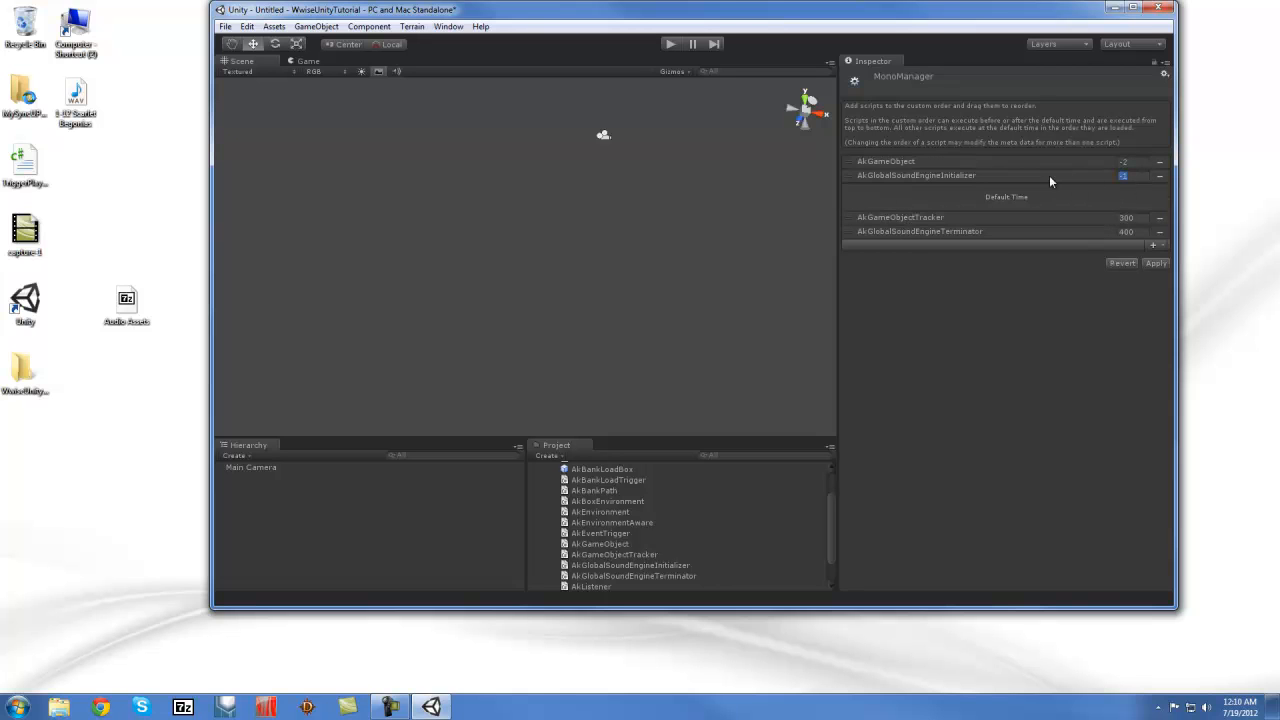
text(-3)
key(Return)
click(1116, 162)
click(1003, 221)
click(1128, 217)
text(-1)
key(Return)
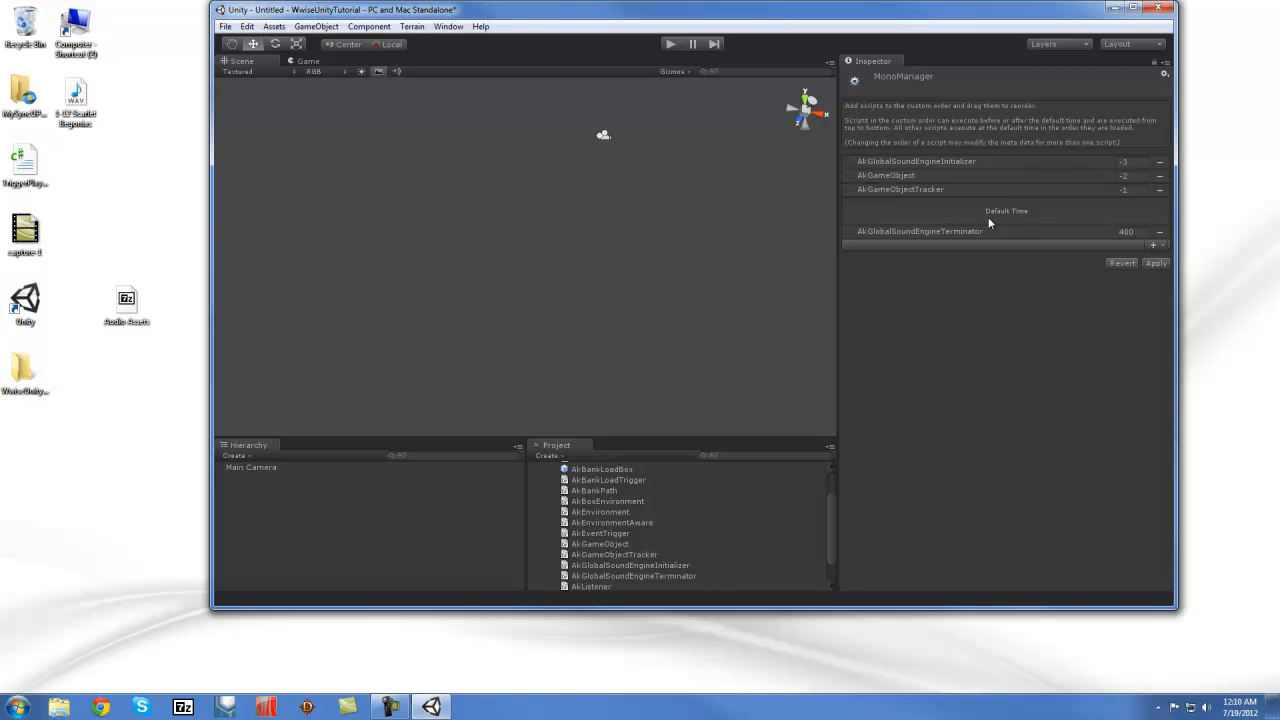
click(1156, 264)
scroll(685, 502, up, 2)
Create a C# script asset named TriggerPlay, then open the desktop TriggerPlay file
click(531, 467)
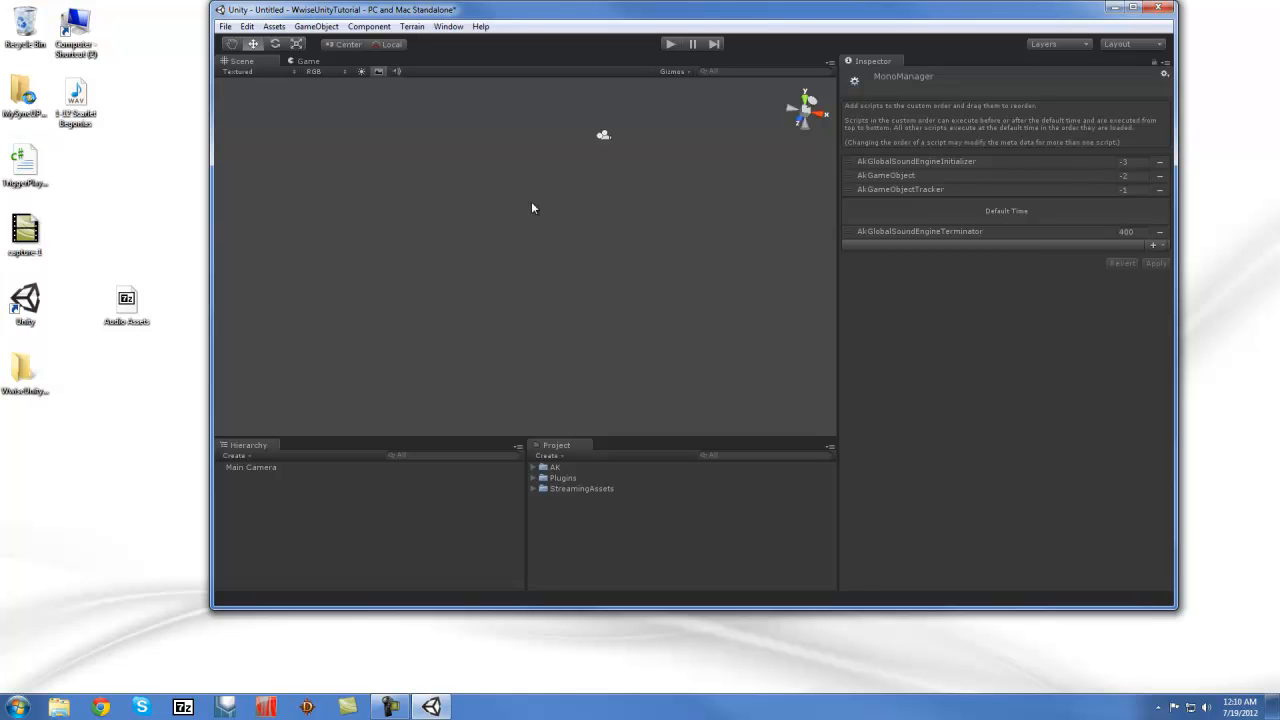
right_click(567, 513)
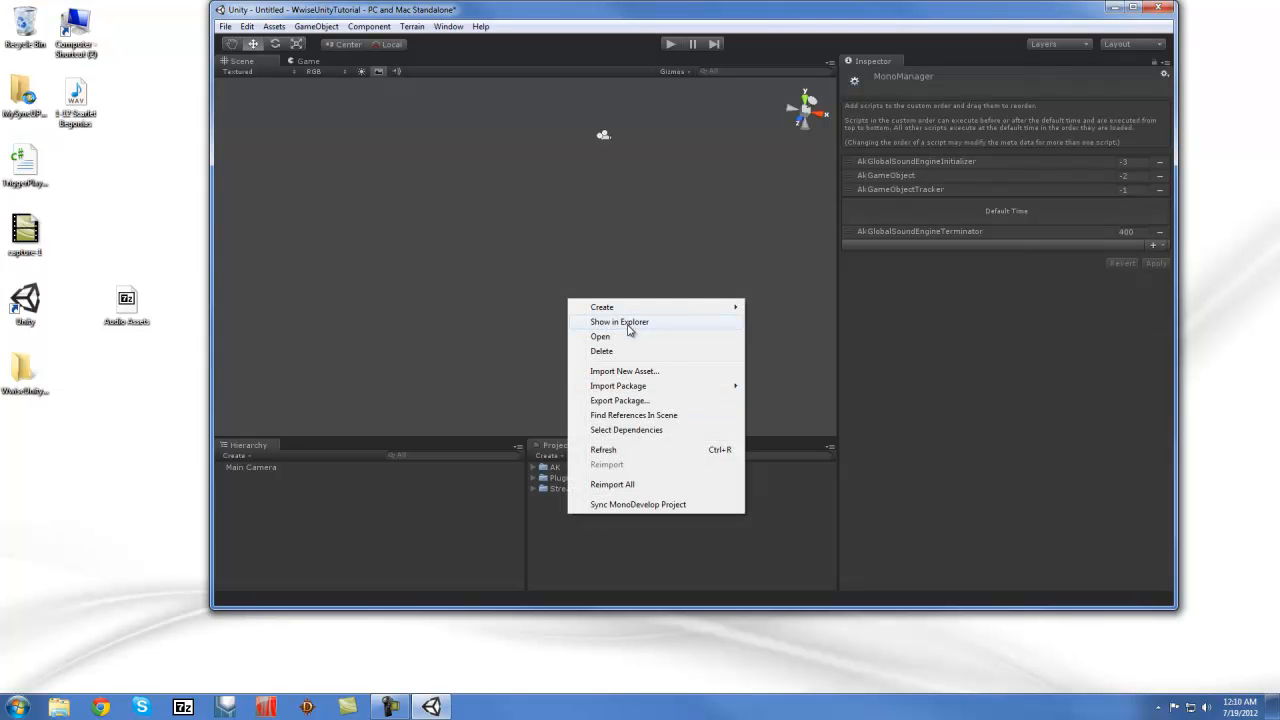
mouse_move(626, 310)
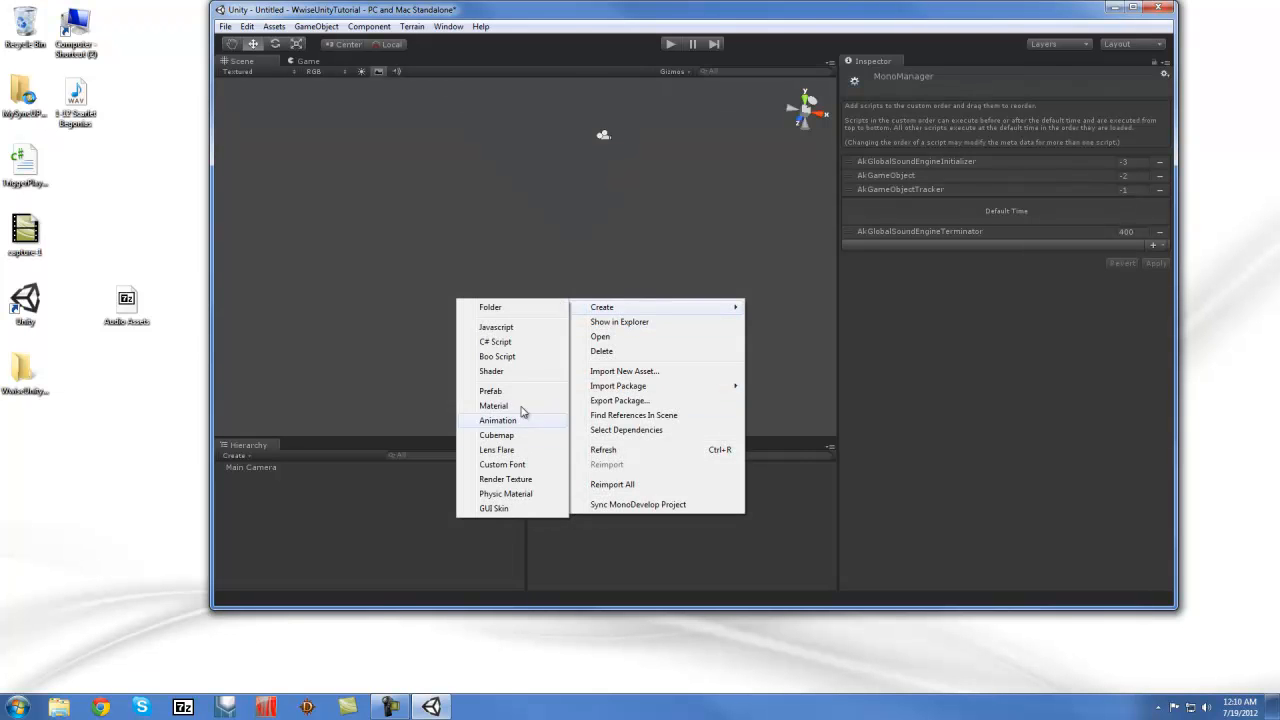
click(495, 341)
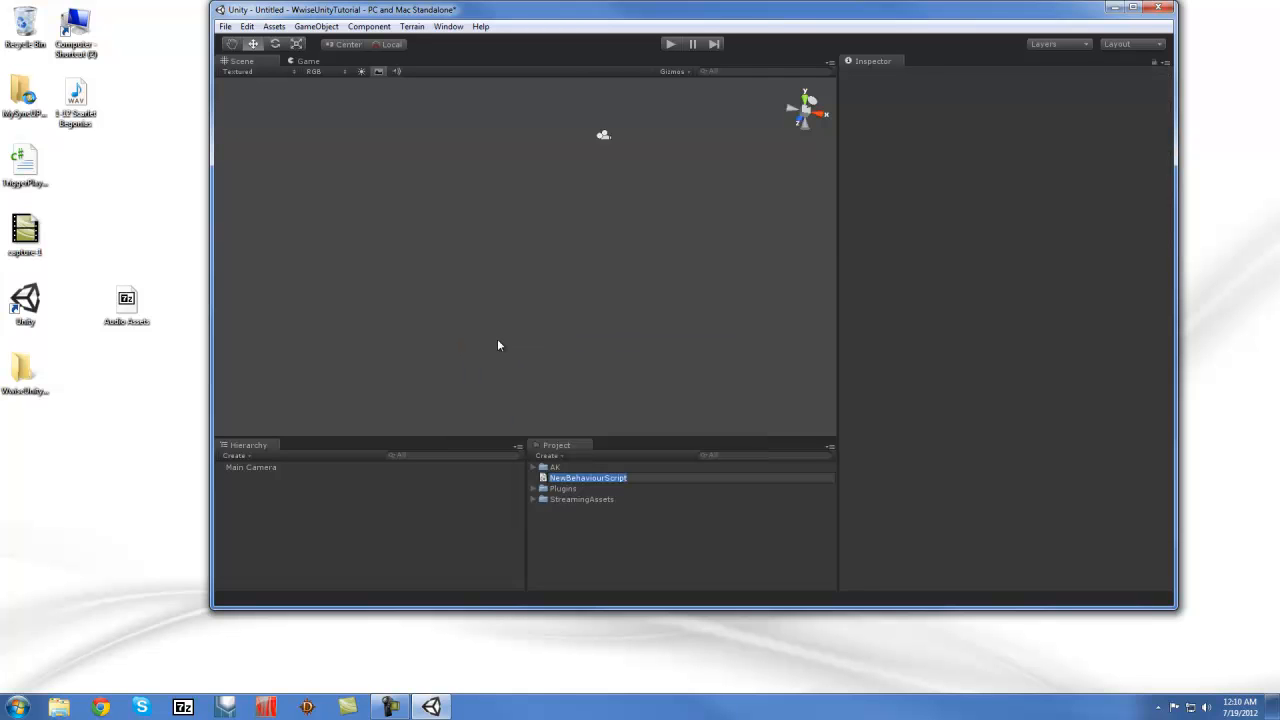
text(TriggerPlay)
key(Return)
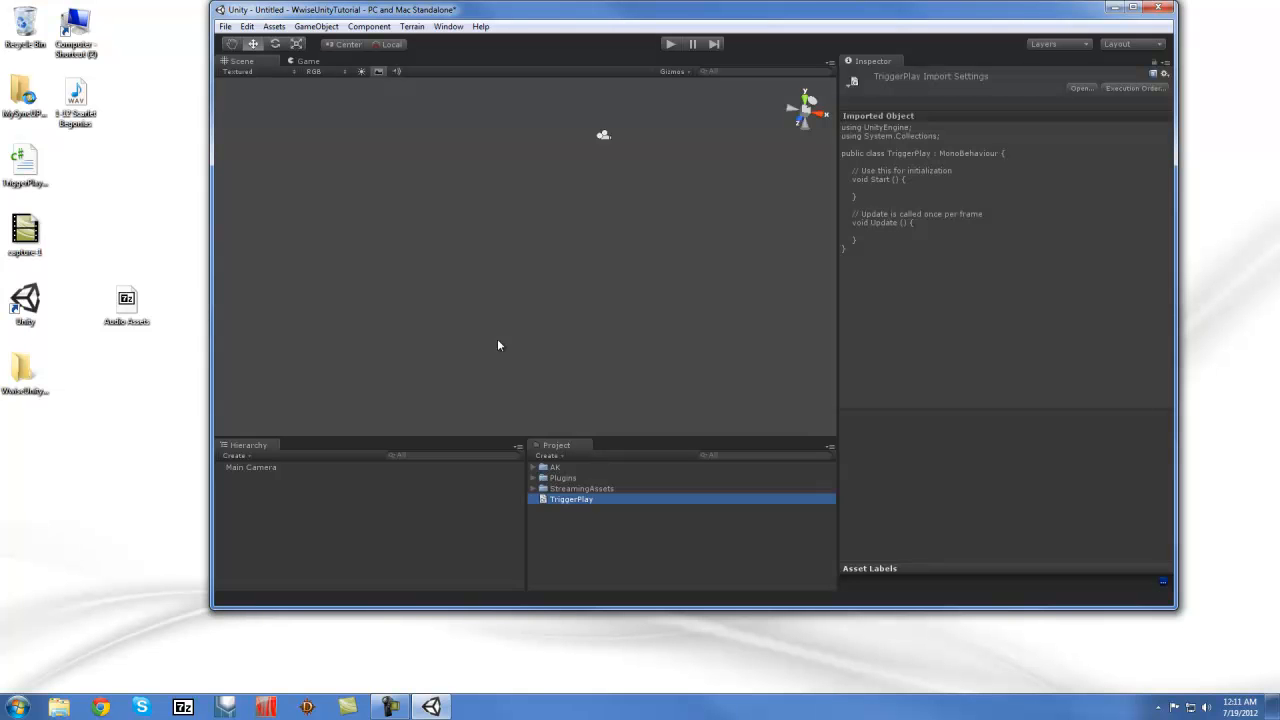
double_click(27, 165)
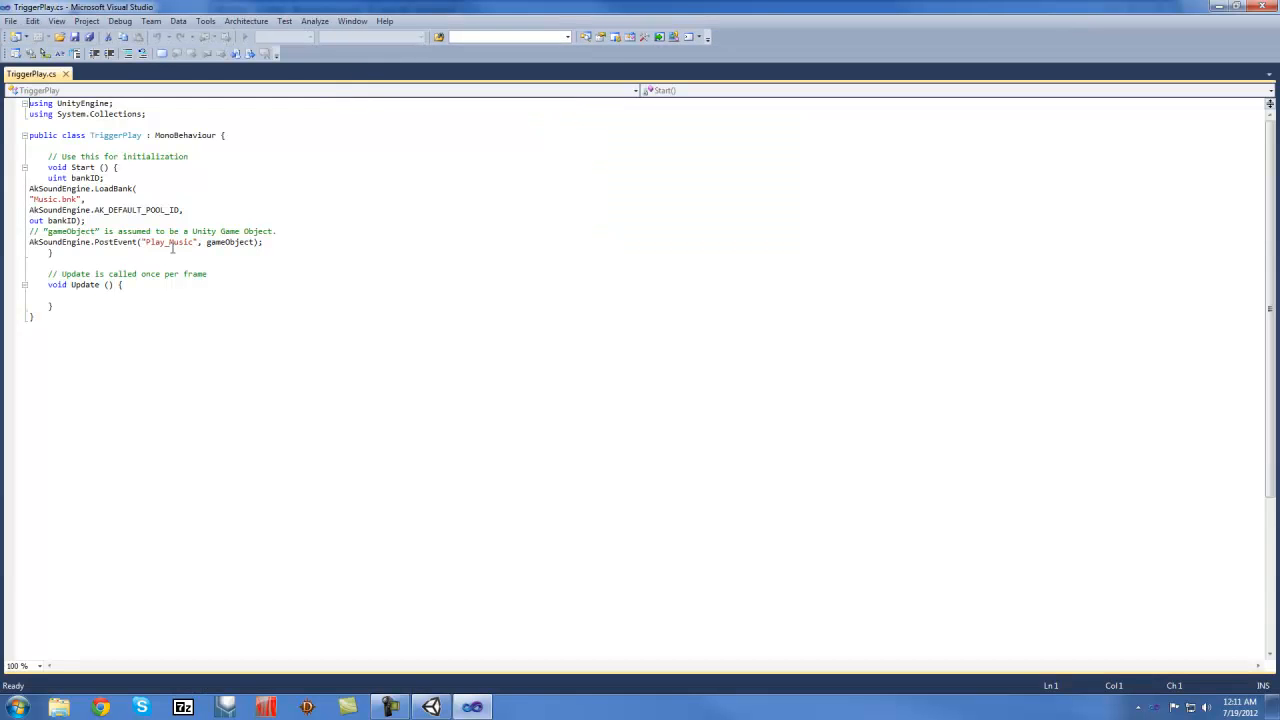
Select and copy all the Wwise example code in TriggerPlay.cs, then close Visual Studio
drag(57, 321, 29, 103)
key(ctrl+c)
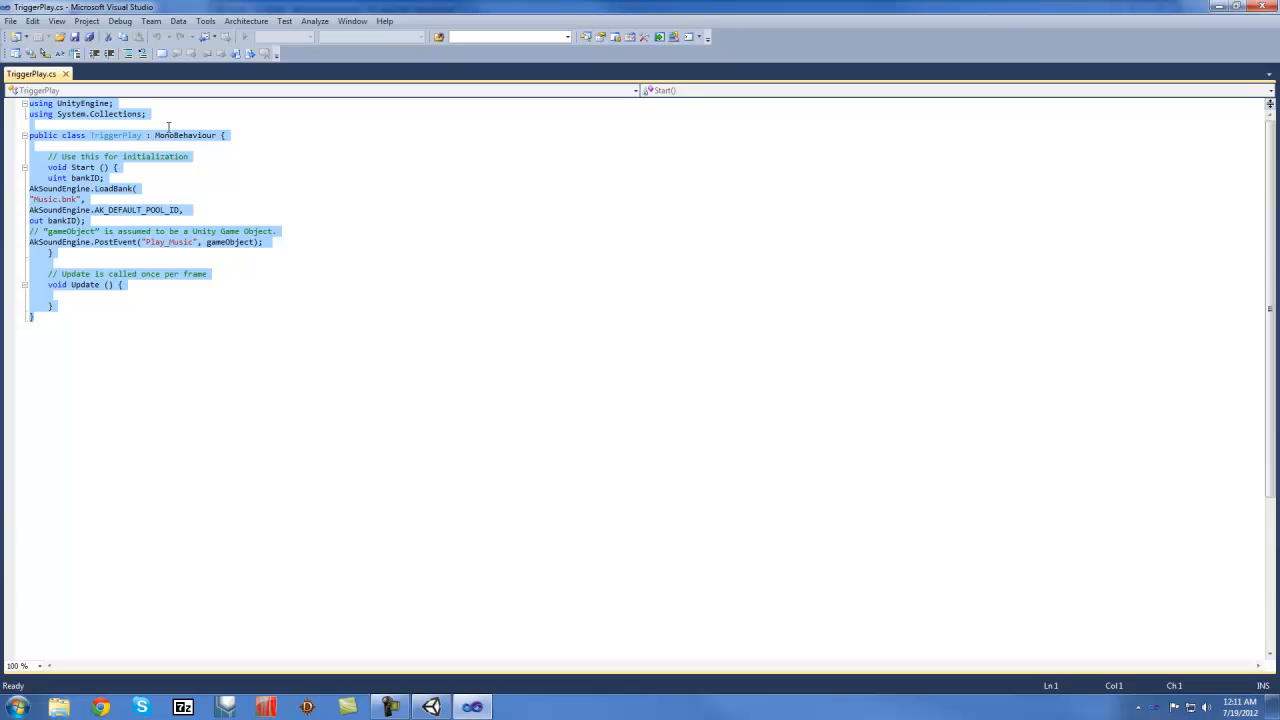
click(1263, 8)
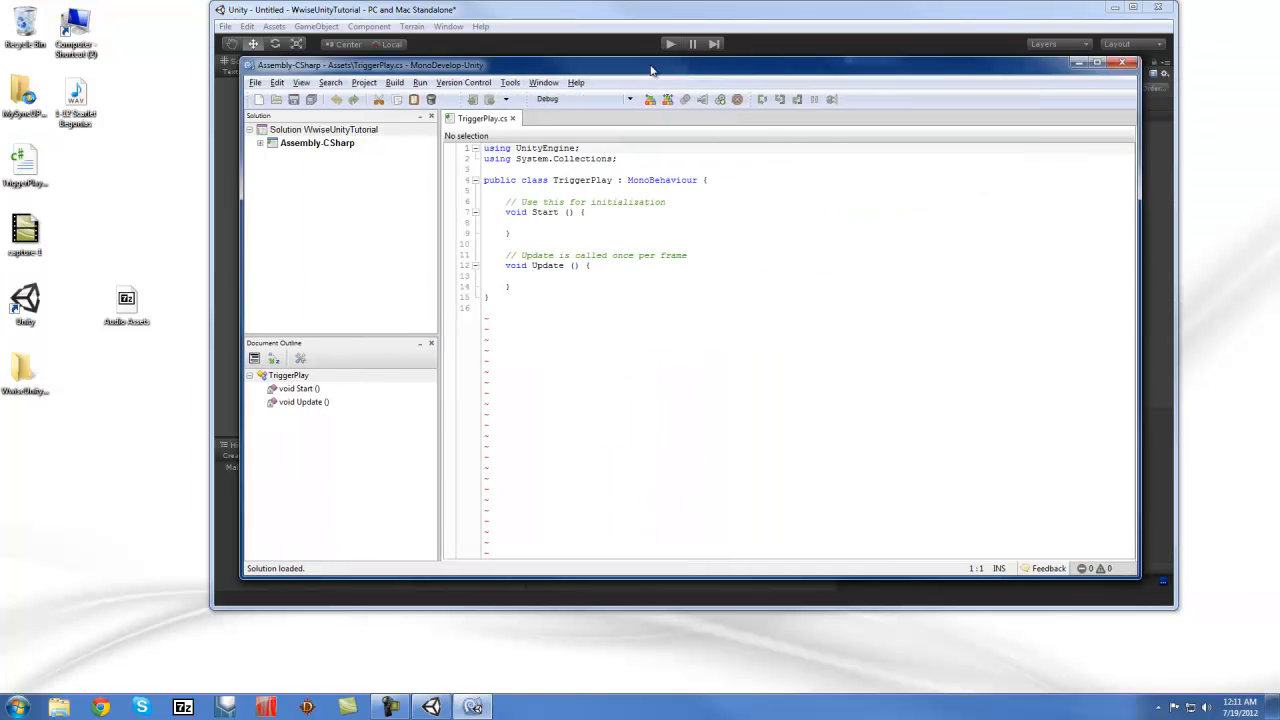
Maximize MonoDevelop and replace the default TriggerPlay.cs code with the pasted Wwise code
drag(654, 68, 554, 47)
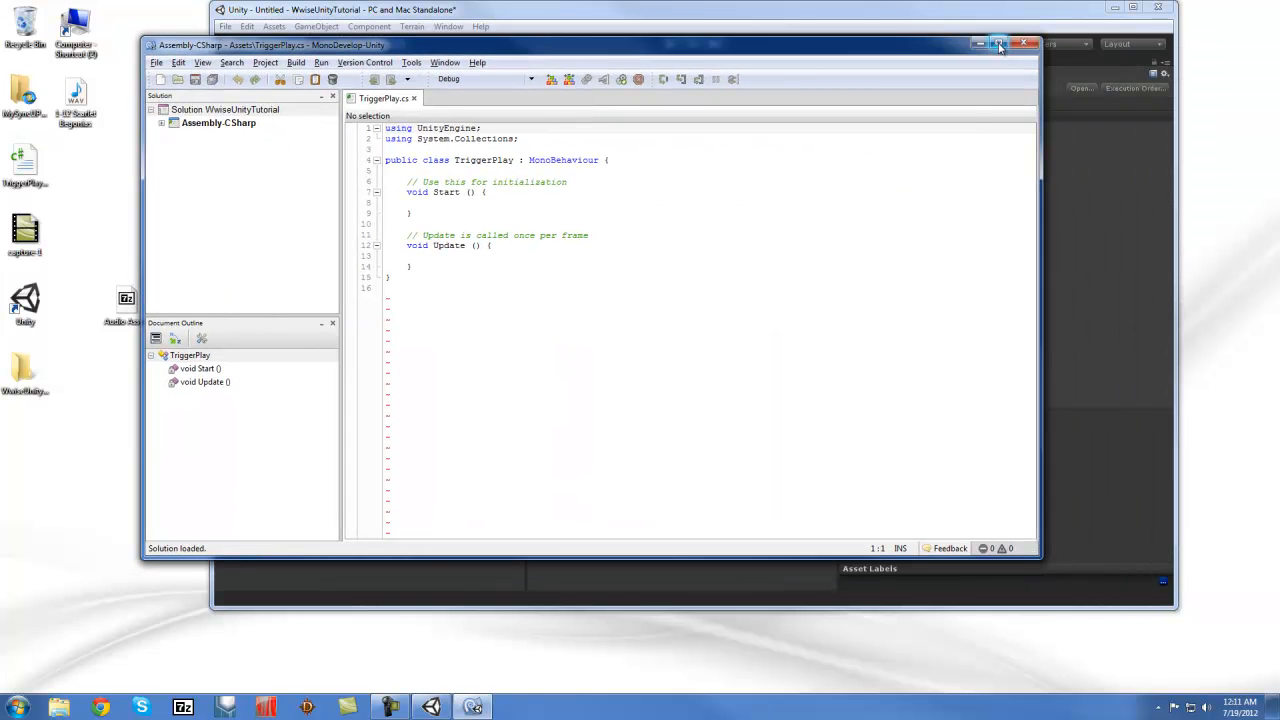
click(998, 43)
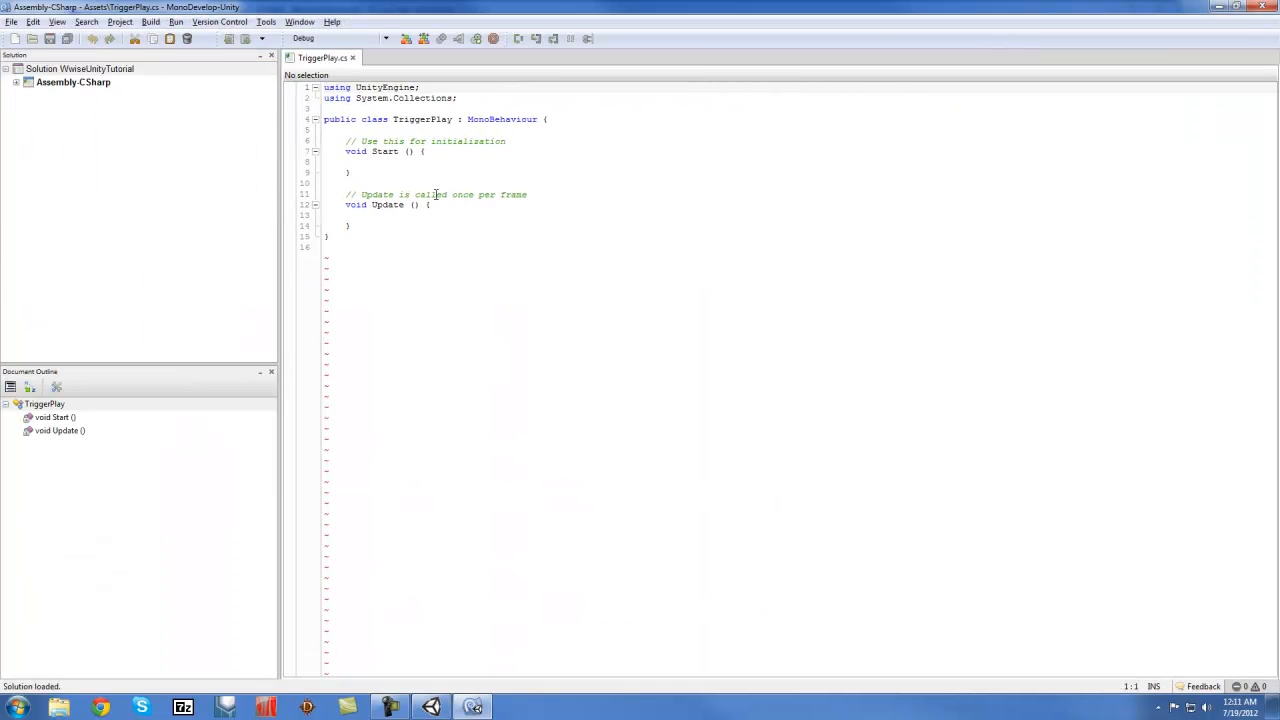
drag(486, 291, 265, 83)
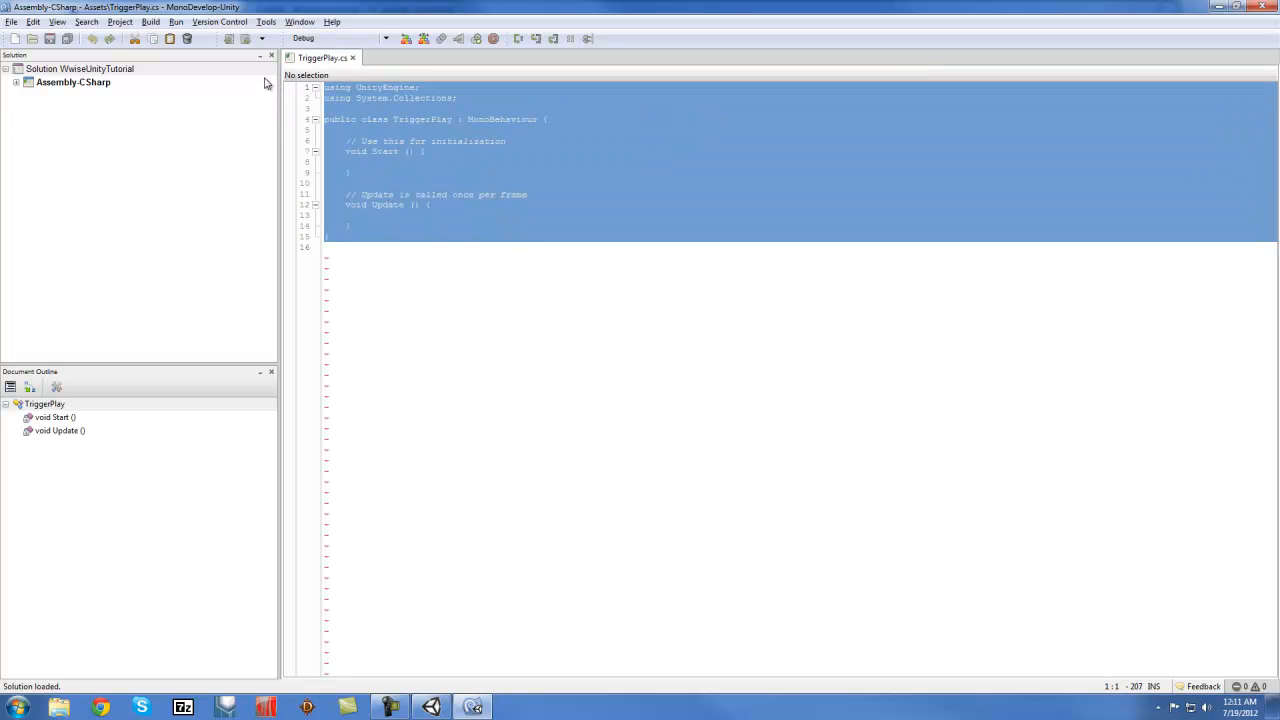
key(ctrl+v)
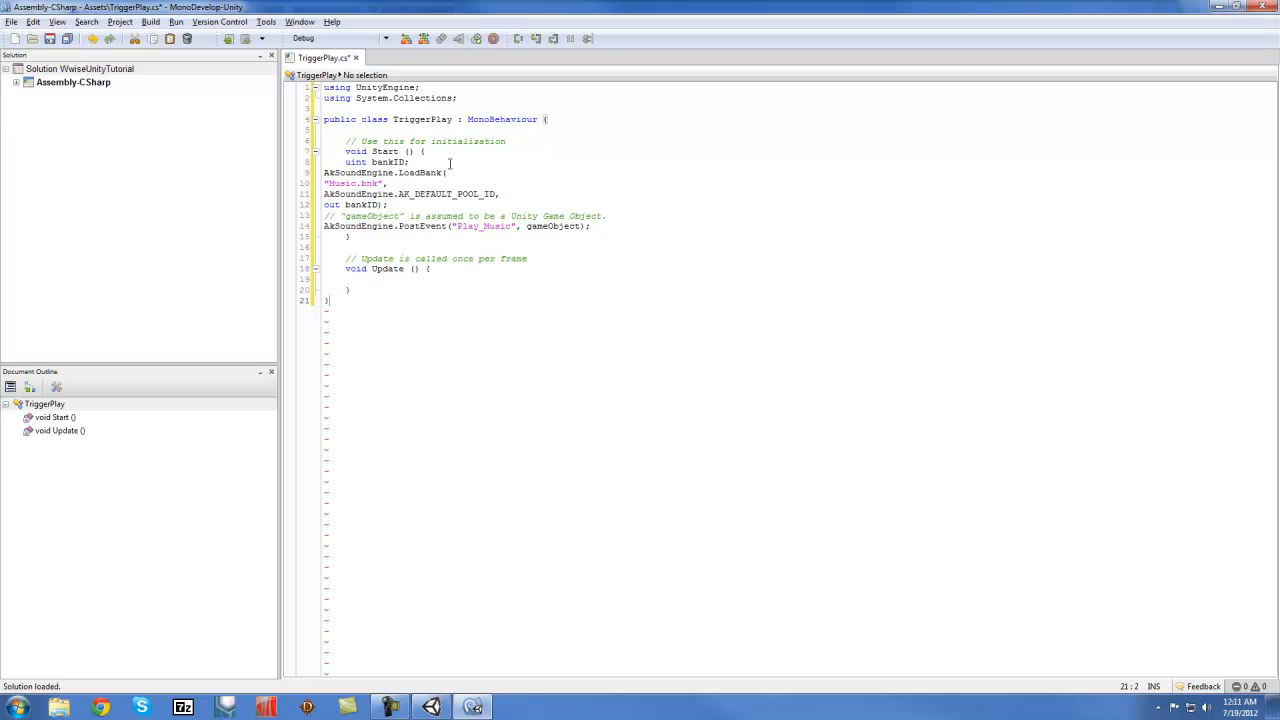
click(513, 152)
Review the Music.bnk and Play_Music names, save the script, and close MonoDevelop
drag(323, 183, 387, 183)
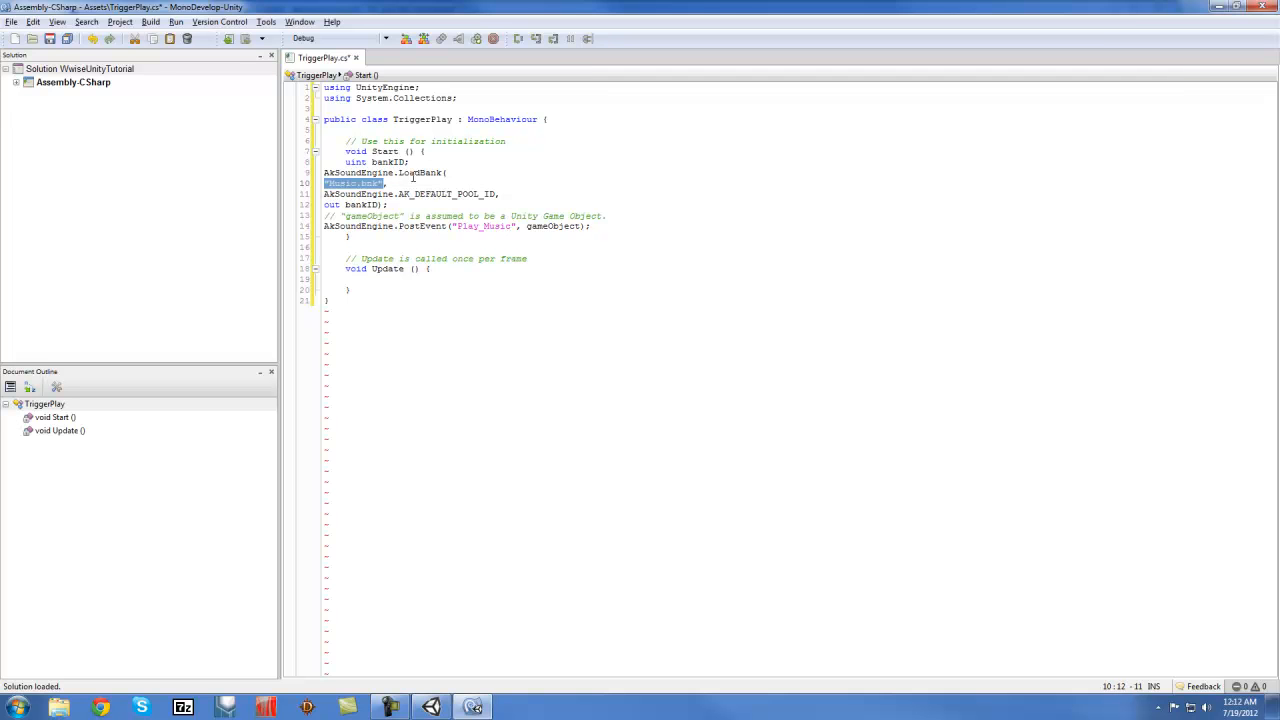
mouse_move(410, 176)
click(453, 228)
drag(519, 227, 452, 227)
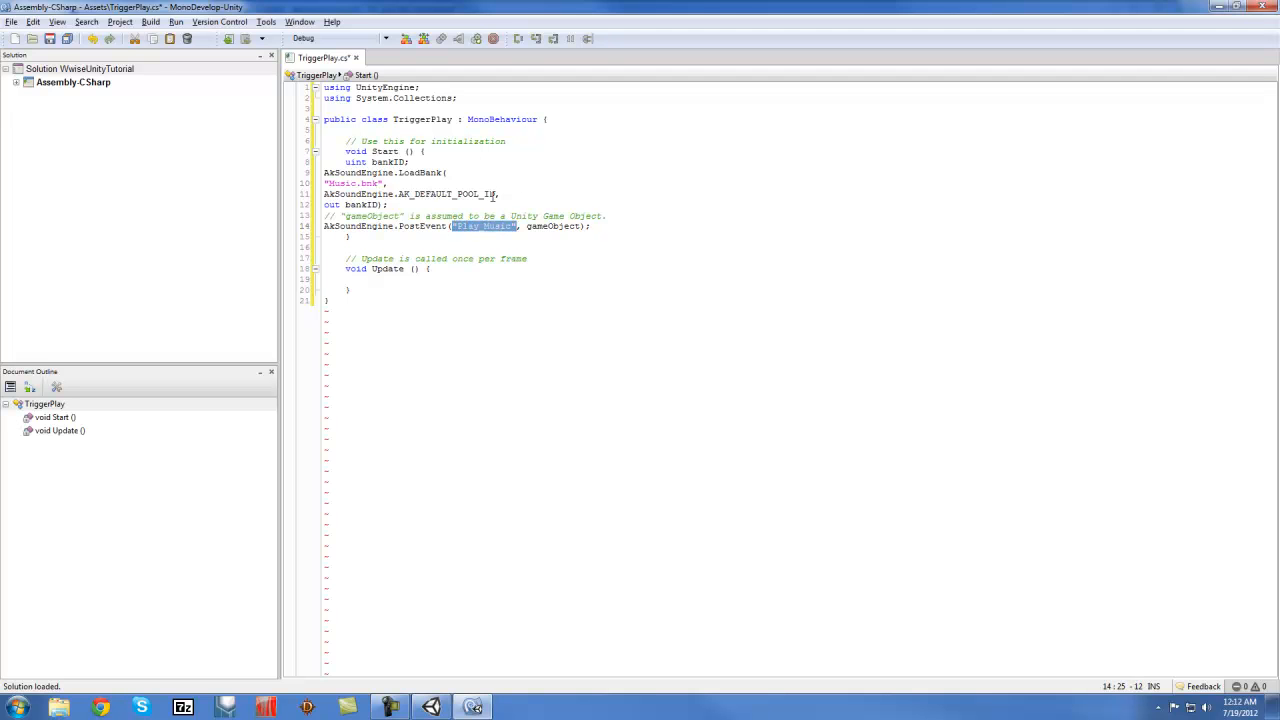
click(555, 173)
key(ctrl+s)
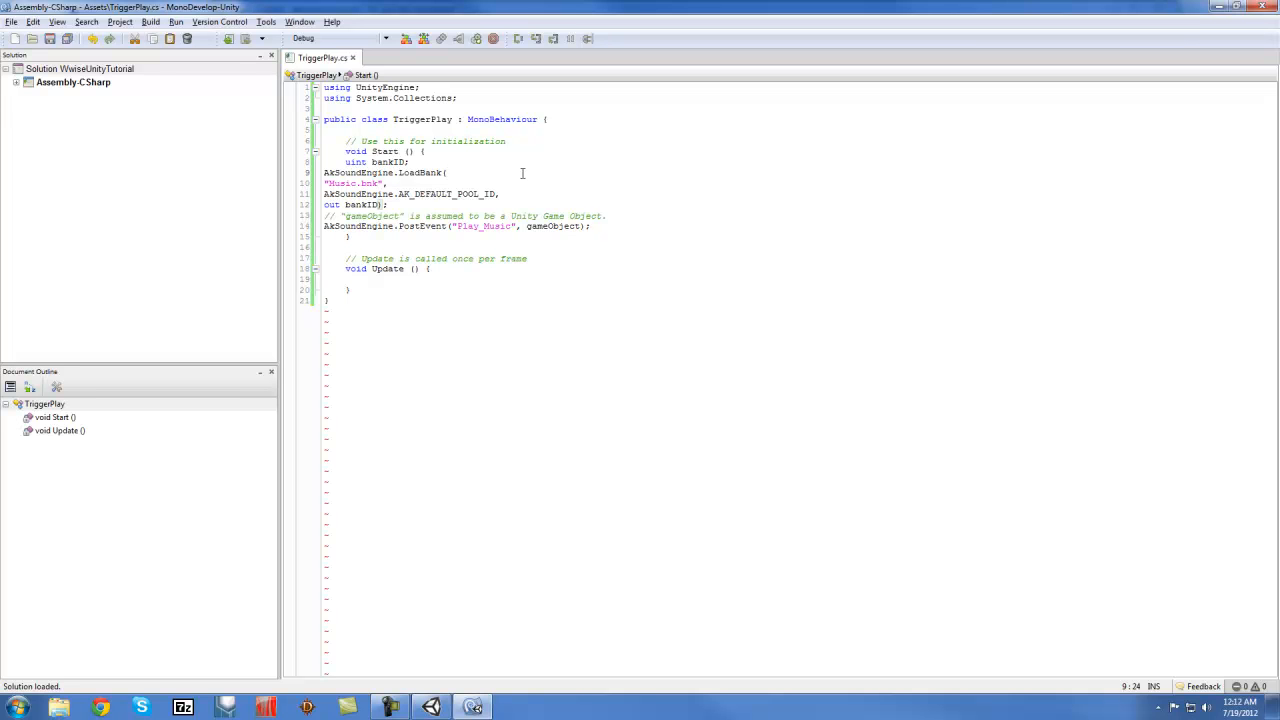
click(1264, 8)
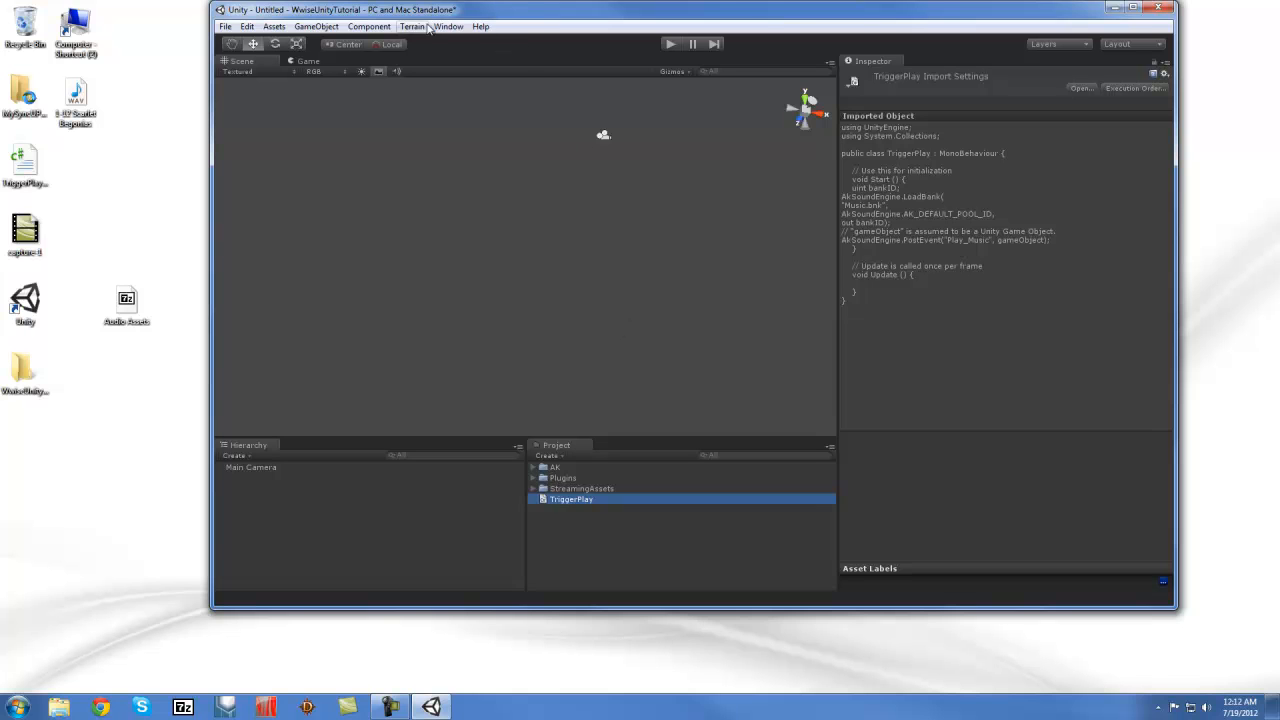
Create an empty GameObject and rename it Music
click(330, 27)
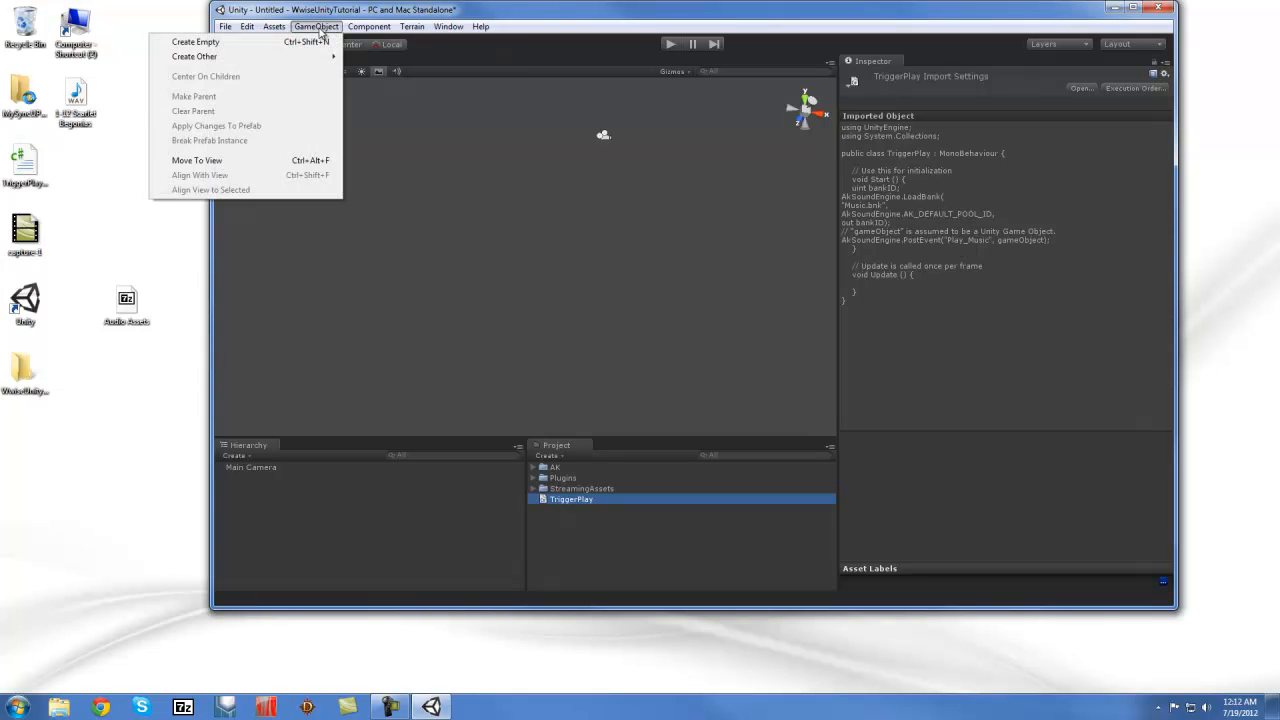
click(316, 43)
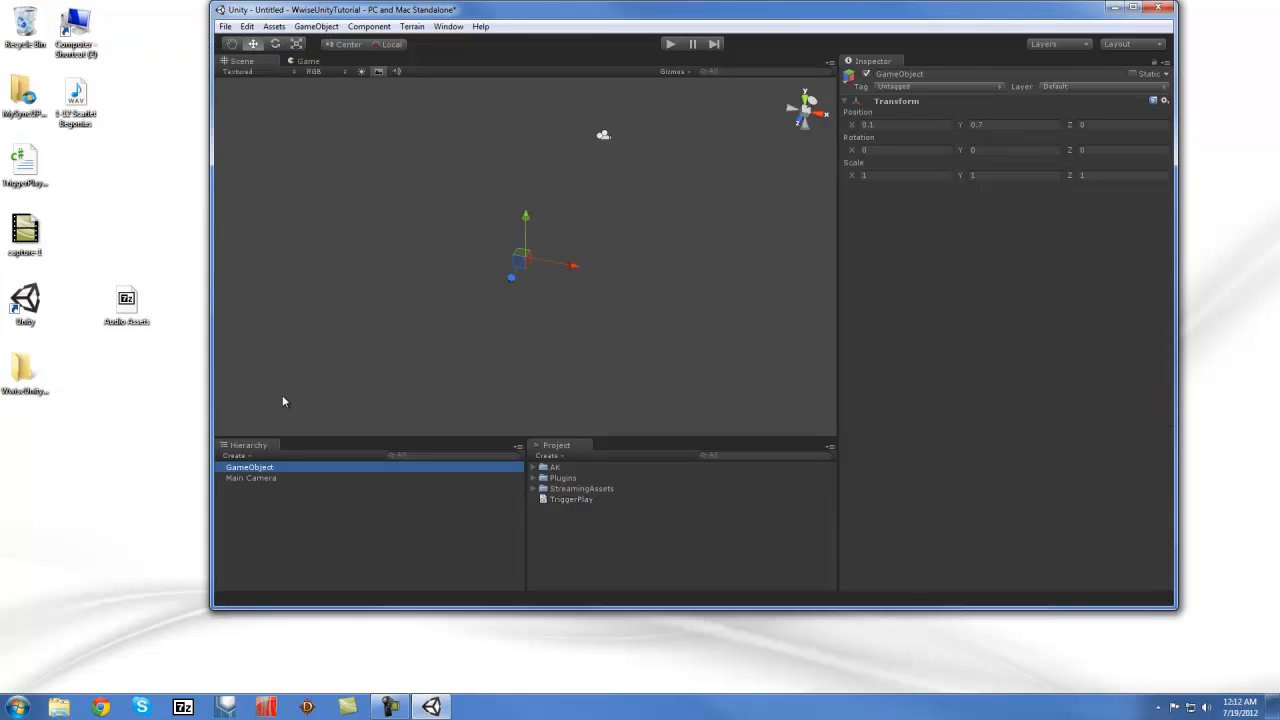
click(266, 469)
text(Music)
key(Return)
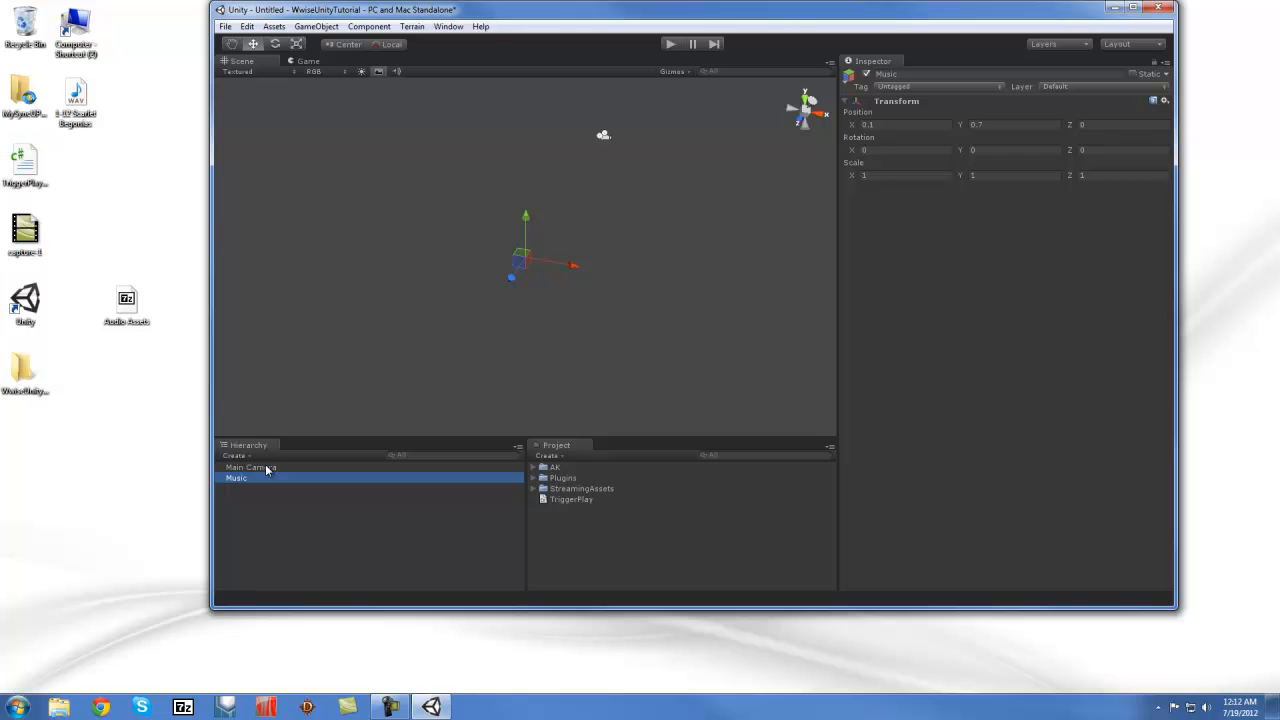
Attach the TriggerPlay script to the Music object
click(243, 477)
click(246, 486)
click(317, 477)
drag(565, 500, 987, 289)
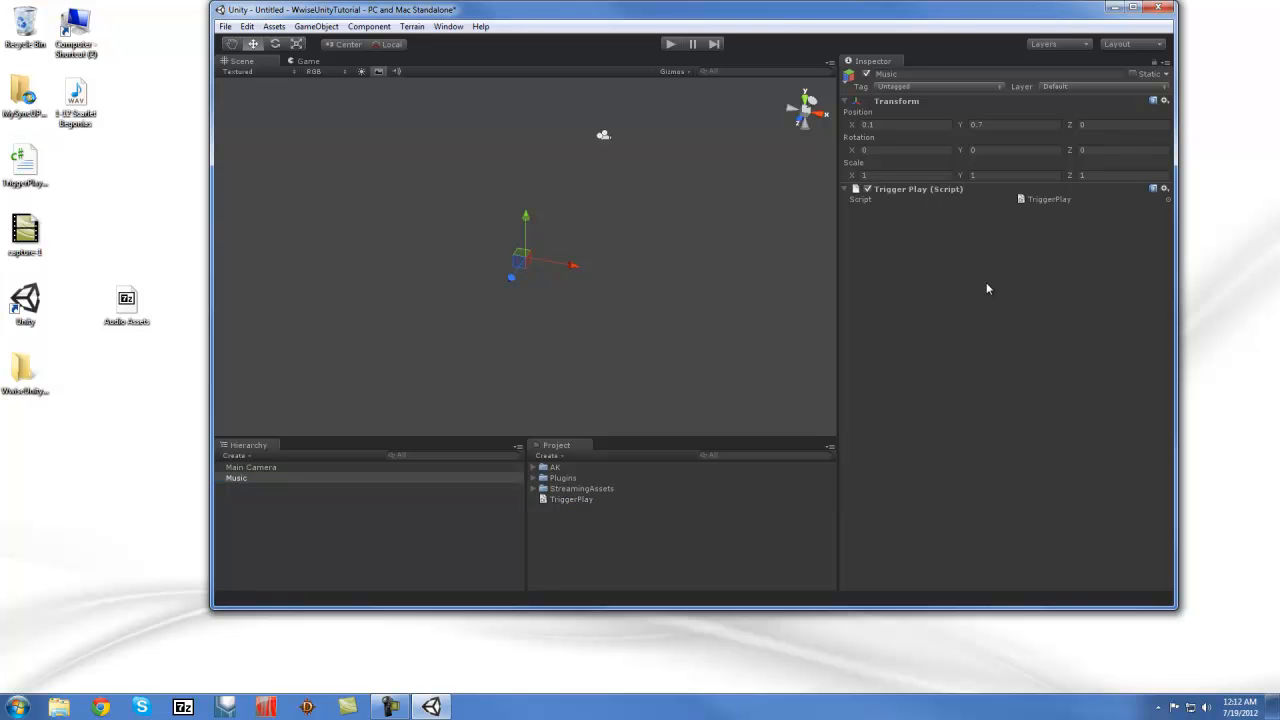
click(229, 29)
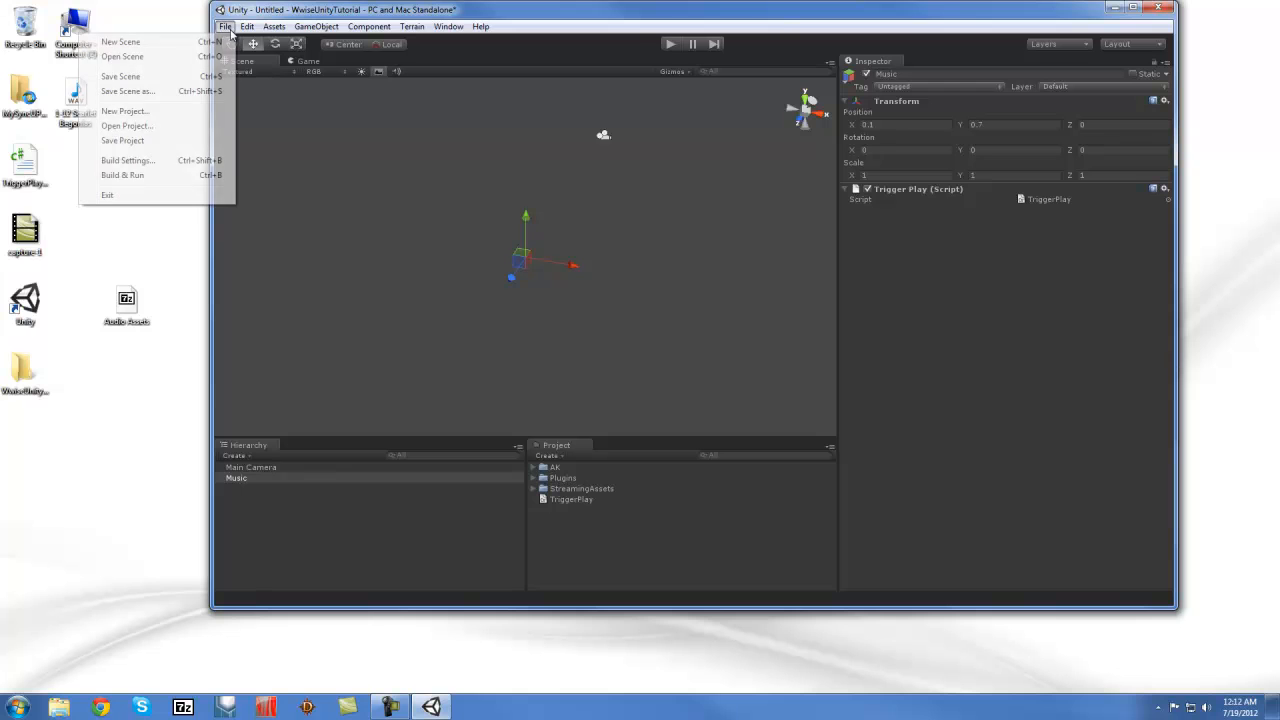
Save the current scene as TestScene01 via File > Save Scene
click(140, 45)
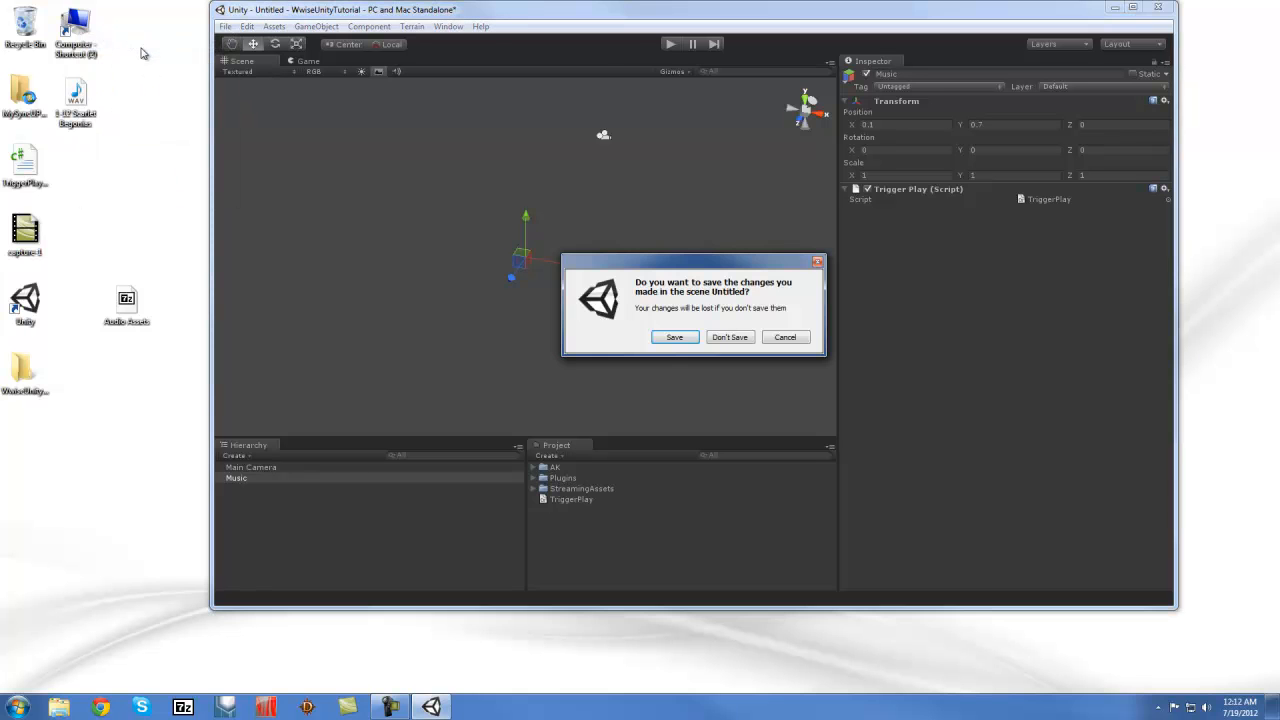
click(785, 338)
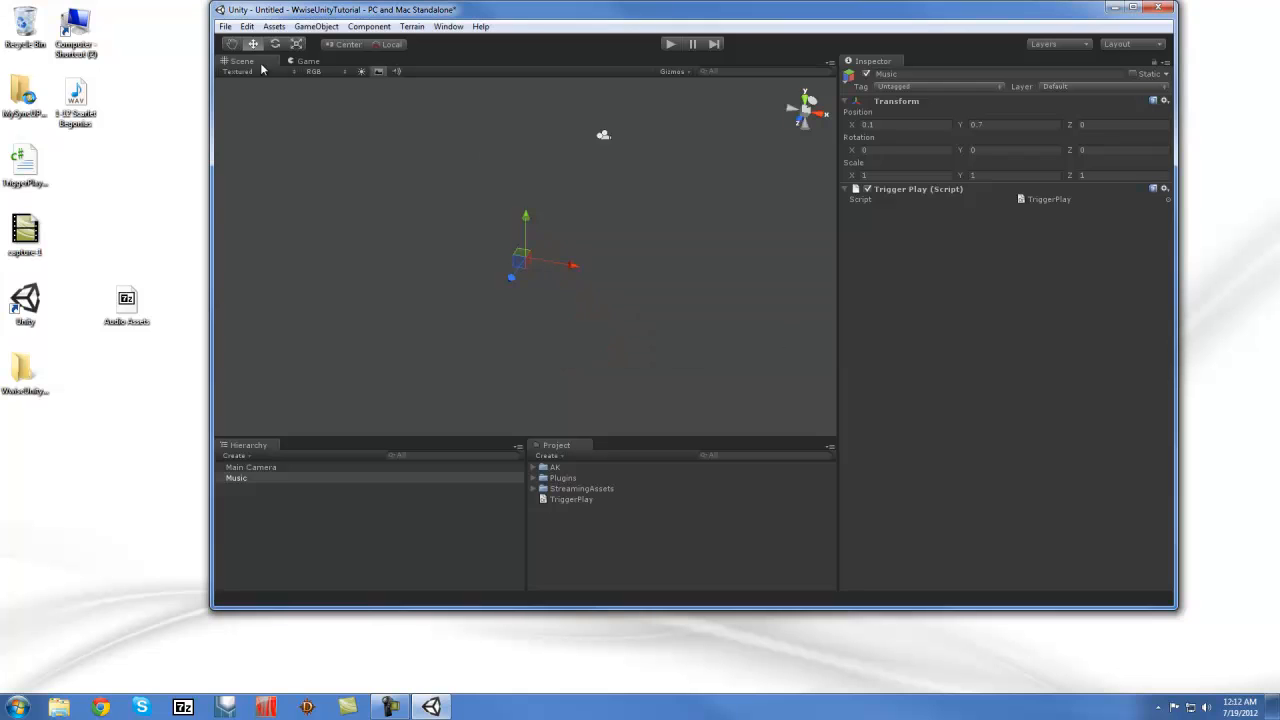
click(225, 26)
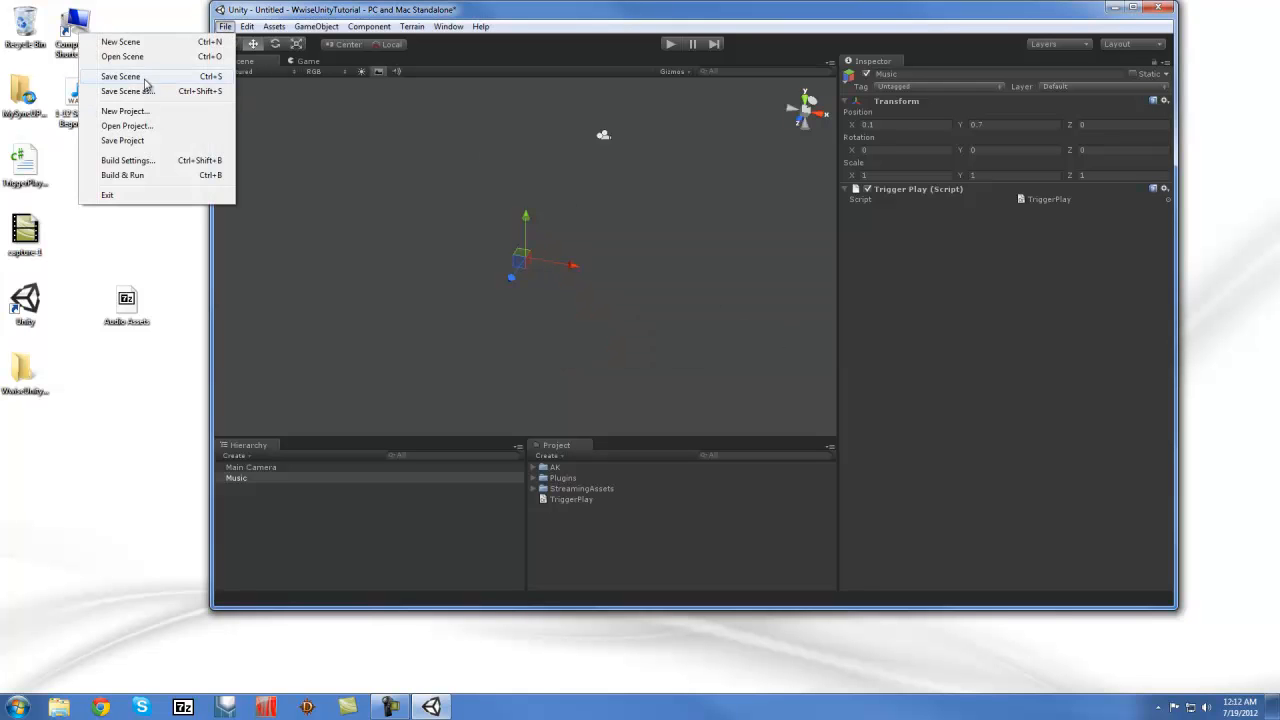
click(140, 77)
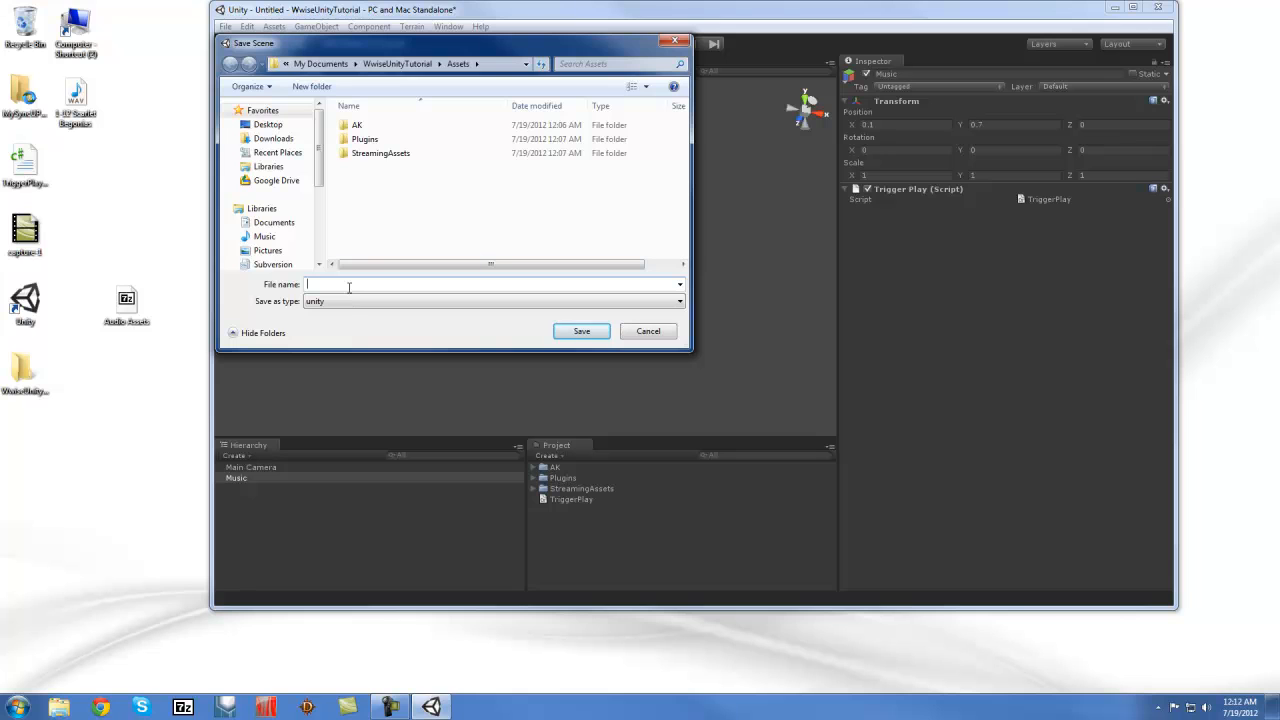
text(TestScene01)
key(Return)
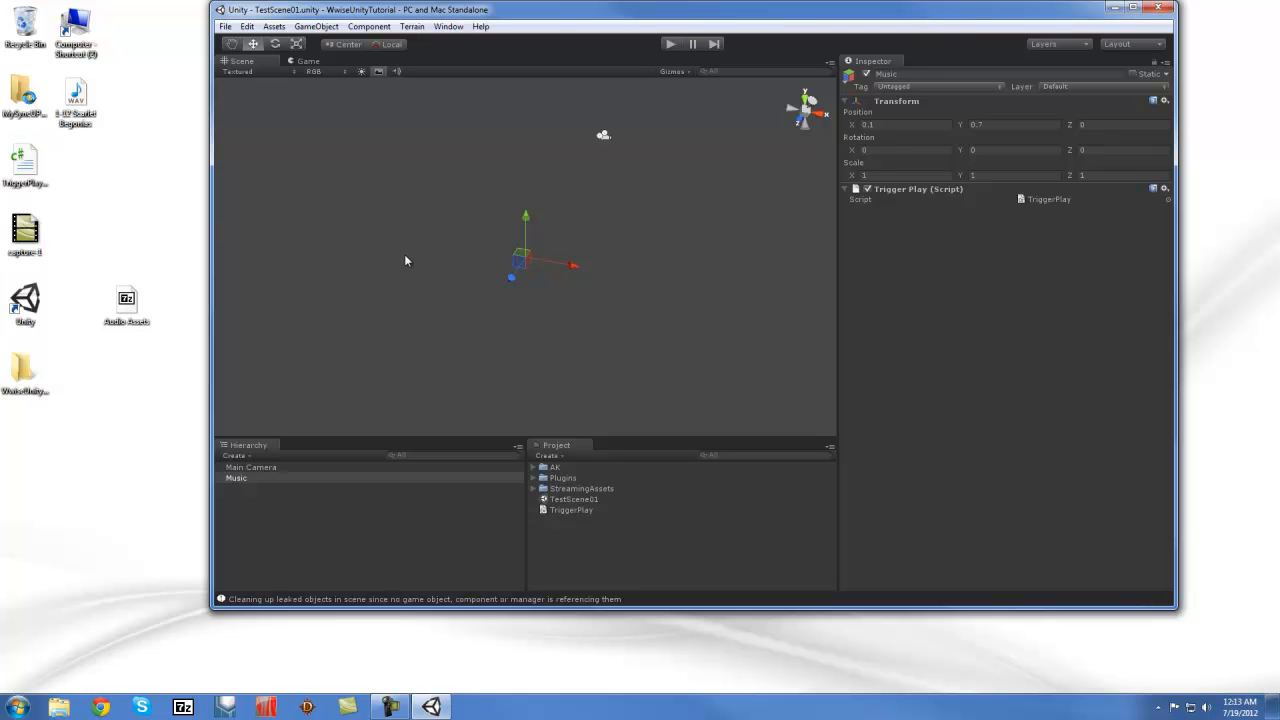
Play-test TestScene01 to hear the Play_Music event, then stop playback
click(668, 45)
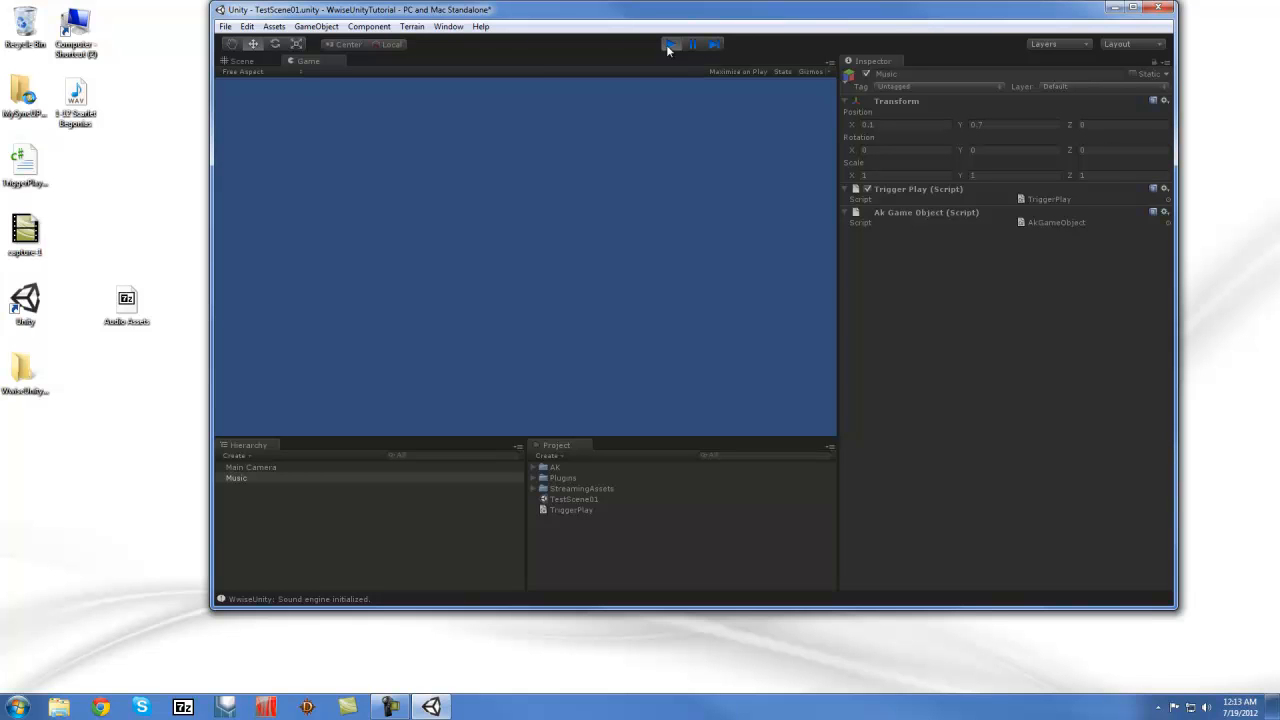
click(668, 46)
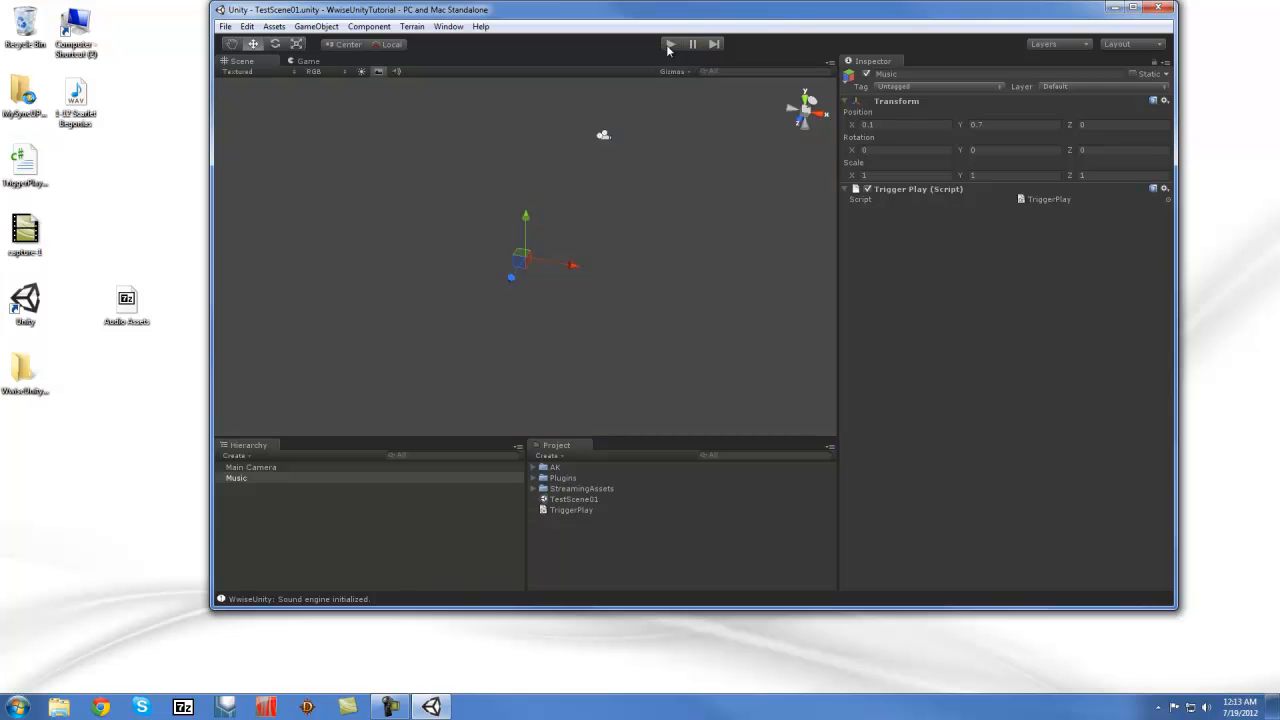